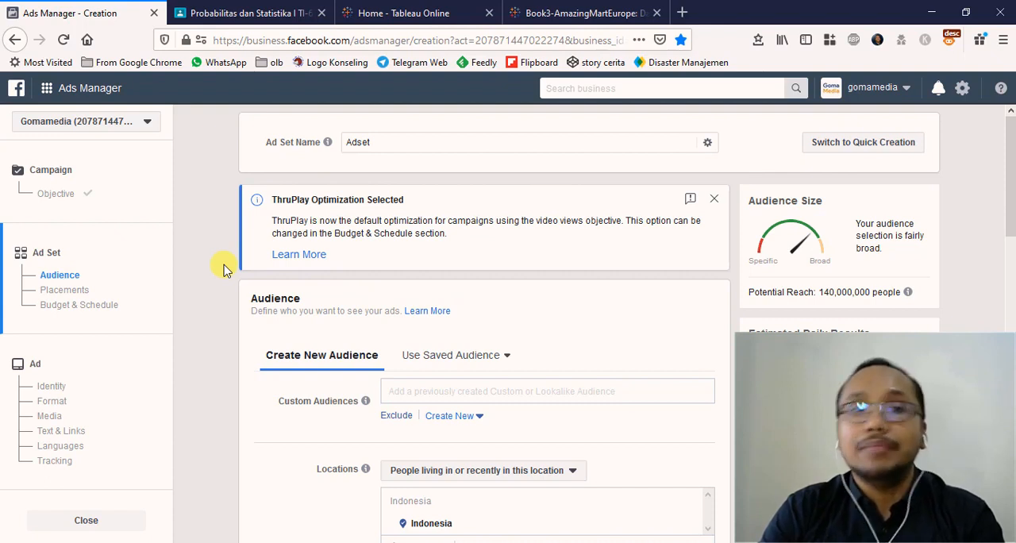
- Clear the default name "Adset" from the ad set name
{"action": "mouse_move", "coordinate": [328, 142]}
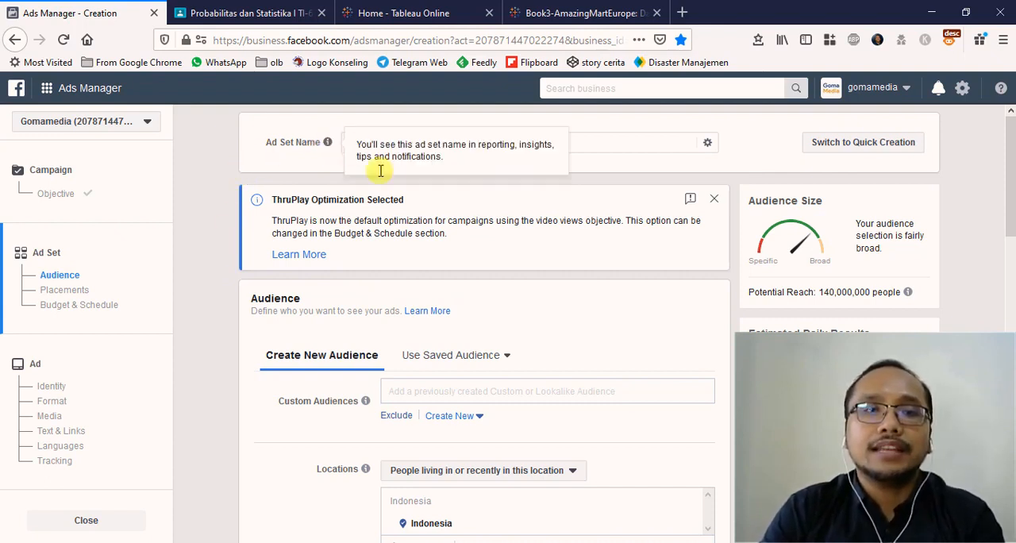
{"action": "left_click", "coordinate": [602, 141]}
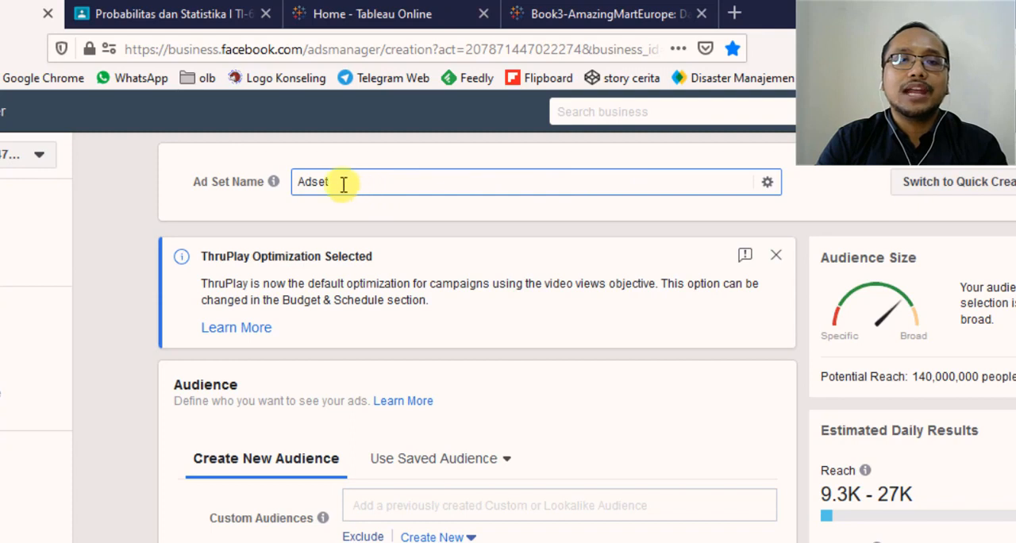
{"action": "left_click_drag", "start_coordinate": [340, 184], "coordinate": [170, 176]}
{"action": "key", "text": "BackSpace"}
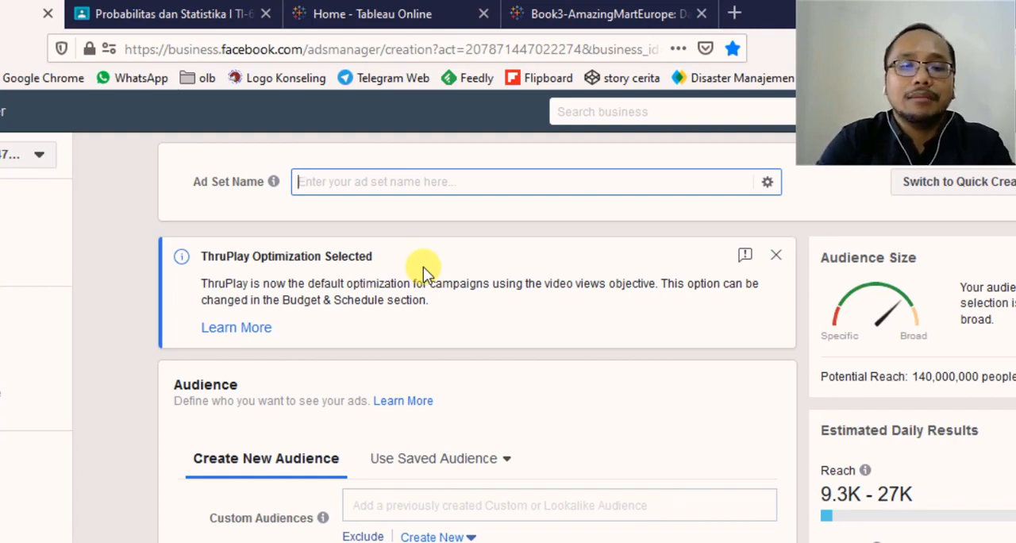
- Try "Audience Placement Tanggal" as the ad set name and clear it again
{"action": "type", "text": "Audience "}
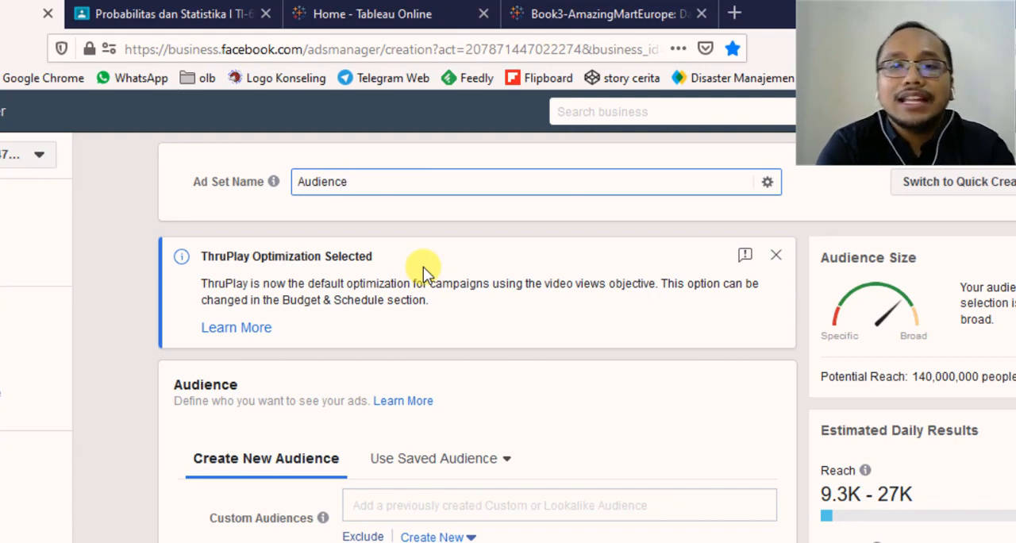
{"action": "type", "text": "Placement"}
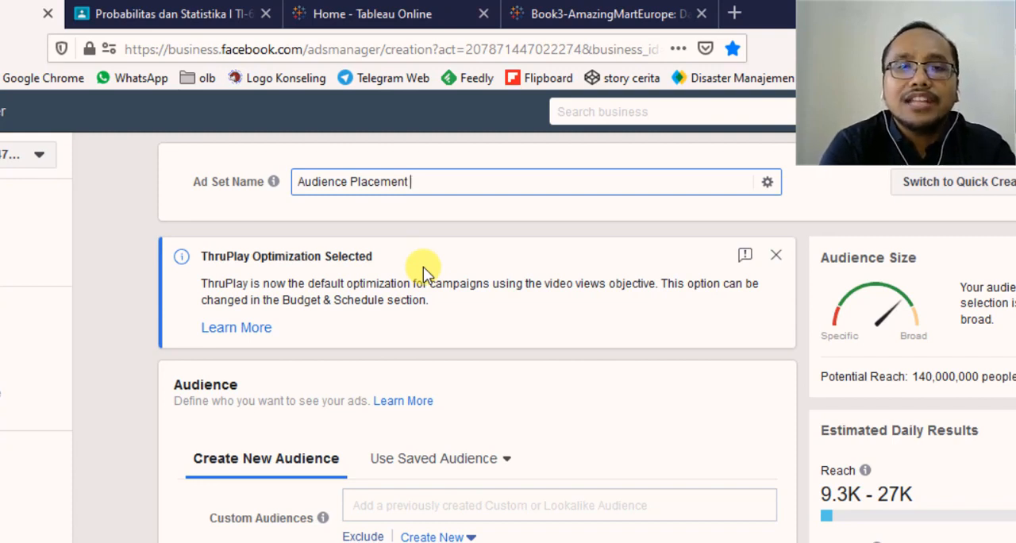
{"action": "type", "text": "Tanggal"}
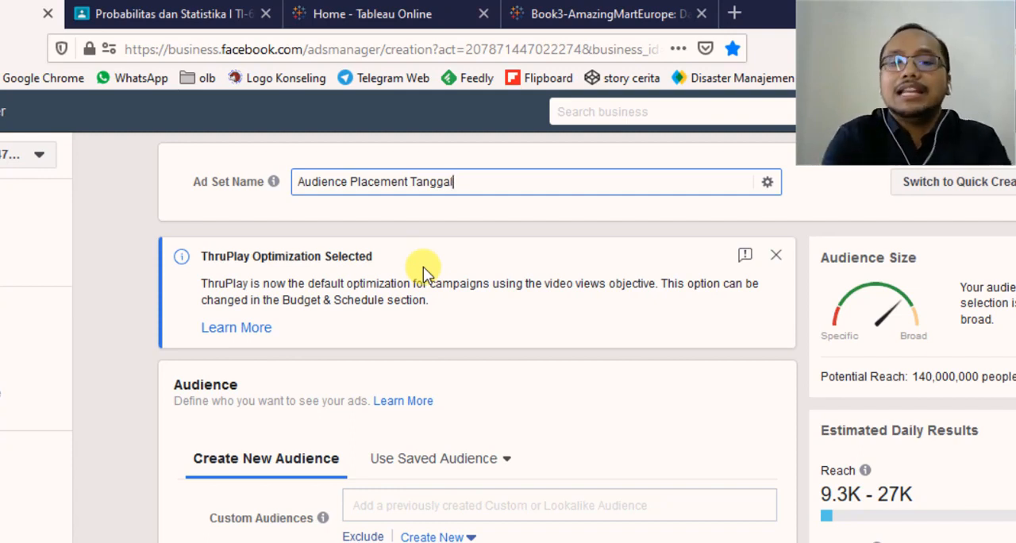
{"action": "key", "text": "BackSpace"}
{"action": "key", "text": "BackSpace"}
{"action": "key", "text": "BackSpace"}
{"action": "key", "text": "BackSpace"}
{"action": "key", "text": "BackSpace"}
{"action": "key", "text": "BackSpace"}
{"action": "key", "text": "BackSpace"}
{"action": "key", "text": "BackSpace"}
{"action": "key", "text": "BackSpace"}
{"action": "key", "text": "BackSpace"}
{"action": "key", "text": "BackSpace"}
{"action": "key", "text": "BackSpace"}
{"action": "key", "text": "BackSpace"}
{"action": "key", "text": "BackSpace"}
{"action": "key", "text": "BackSpace"}
{"action": "key", "text": "BackSpace"}
{"action": "key", "text": "BackSpace"}
{"action": "key", "text": "BackSpace"}
{"action": "key", "text": "BackSpace"}
{"action": "key", "text": "BackSpace"}
{"action": "key", "text": "BackSpace"}
{"action": "key", "text": "BackSpace"}
{"action": "key", "text": "BackSpace"}
{"action": "key", "text": "BackSpace"}
{"action": "key", "text": "BackSpace"}
{"action": "key", "text": "BackSpace"}
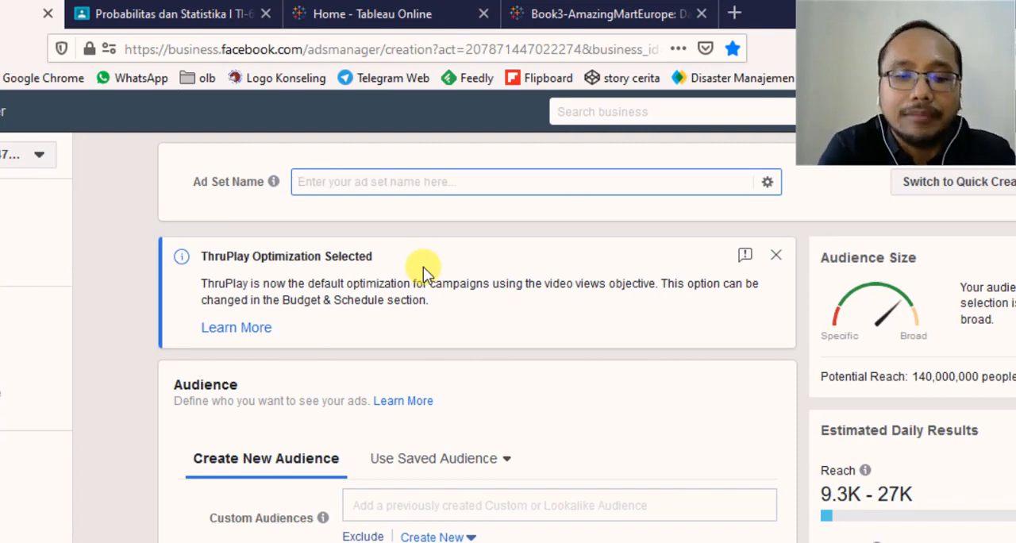
- Name the ad set "Digital Marketing Social Media Marketing Story"
{"action": "type", "text": "Digi"}
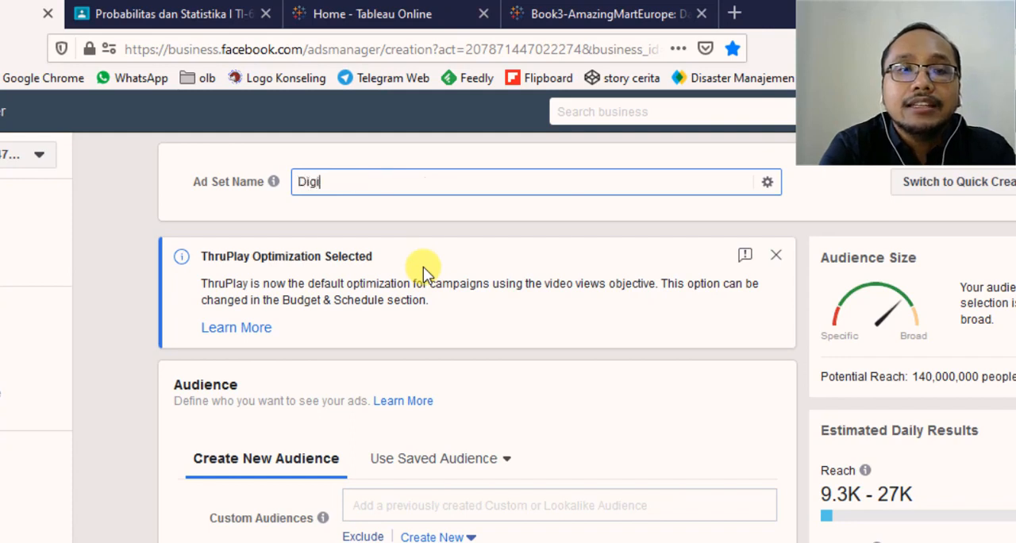
{"action": "type", "text": "tal Marketing"}
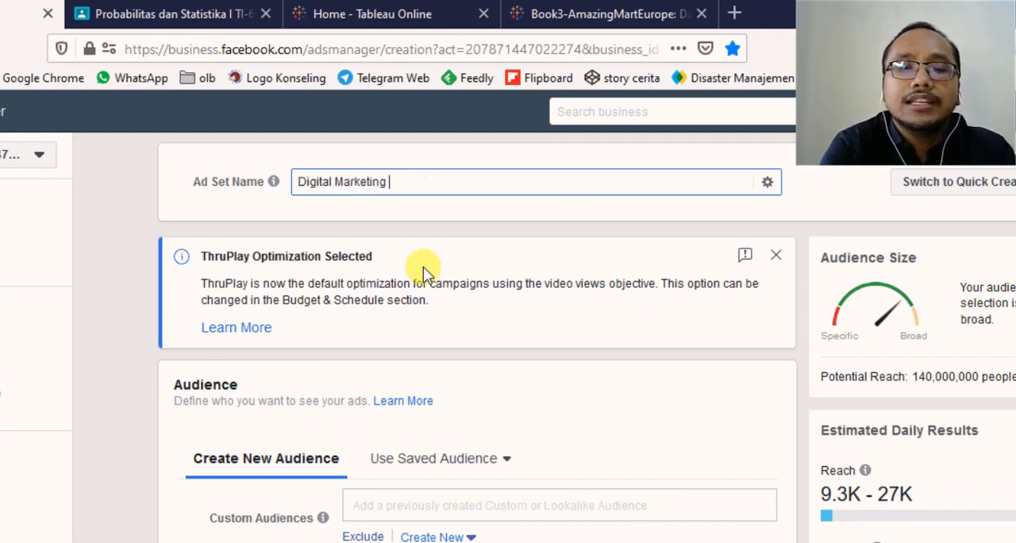
{"action": "type", "text": " o"}
{"action": "key", "text": "BackSpace"}
{"action": "key", "text": "BackSpace"}
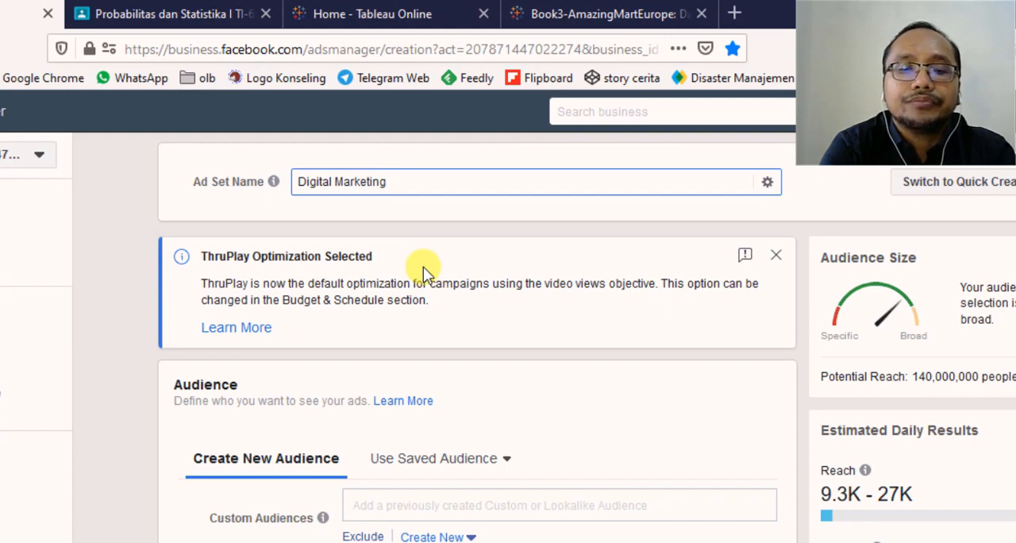
{"action": "type", "text": "SOc"}
{"action": "key", "text": "BackSpace"}
{"action": "key", "text": "BackSpace"}
{"action": "key", "text": "BackSpace"}
{"action": "type", "text": "So"}
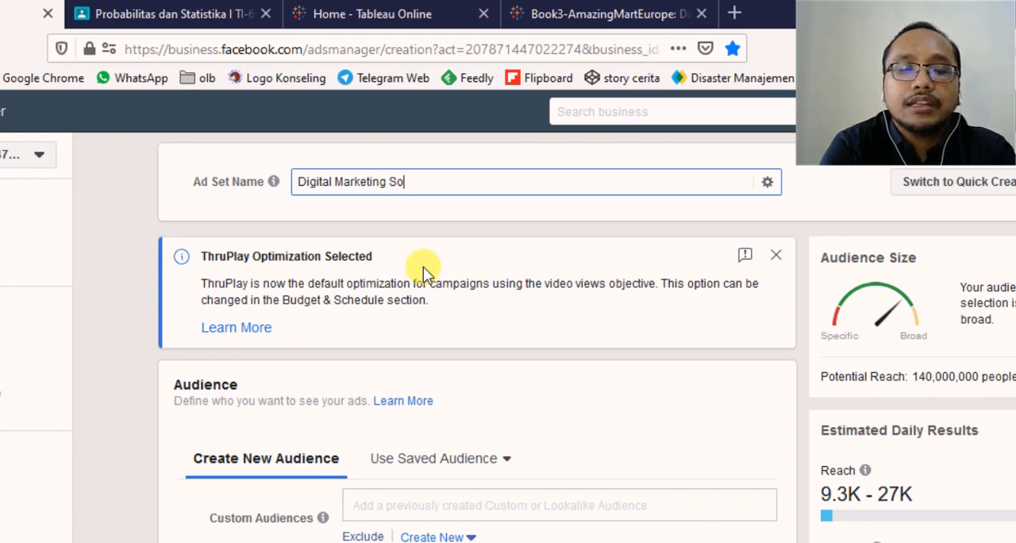
{"action": "type", "text": "cial Media Makrein"}
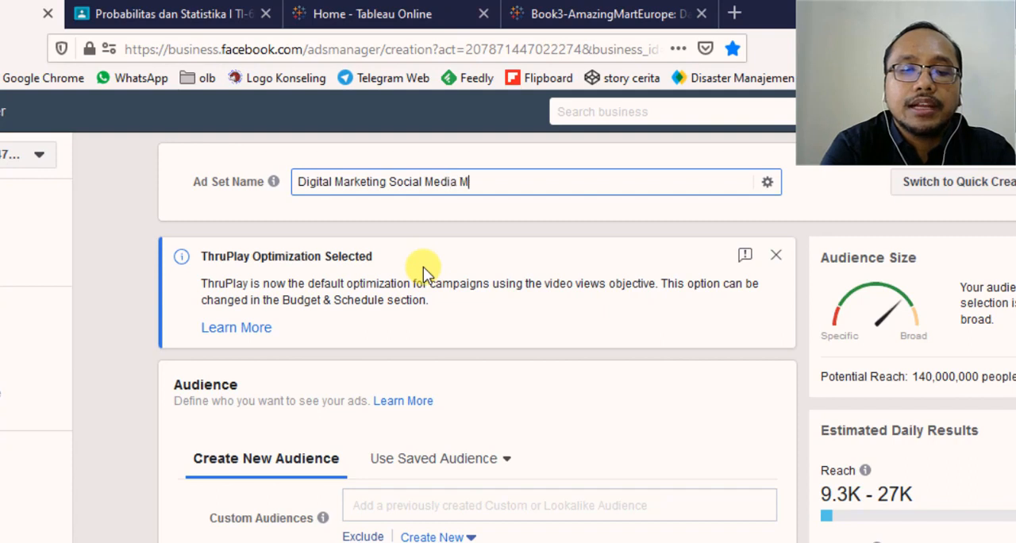
{"action": "key", "text": "BackSpace"}
{"action": "key", "text": "BackSpace"}
{"action": "key", "text": "BackSpace"}
{"action": "key", "text": "BackSpace"}
{"action": "key", "text": "BackSpace"}
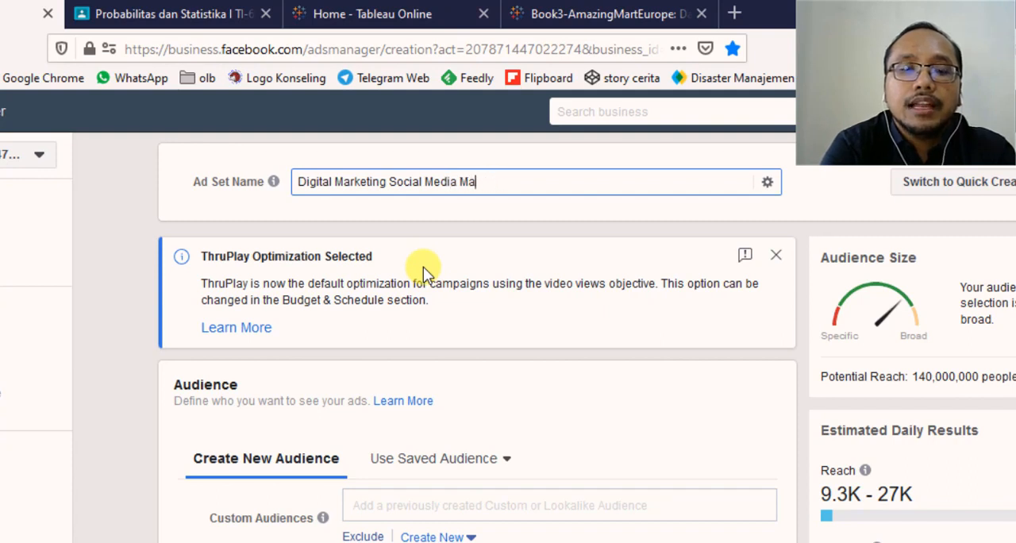
{"action": "type", "text": "r"}
{"action": "key", "text": "BackSpace"}
{"action": "type", "text": "rketing Story"}
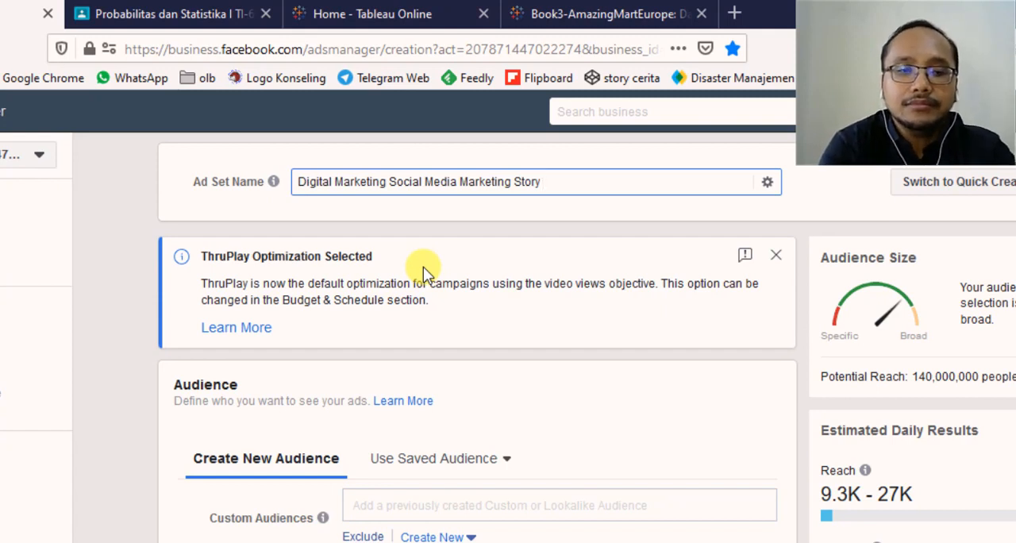
- Append the date "08 April 2020" to the end of the ad set name
{"action": "type", "text": "08 pril 2020"}
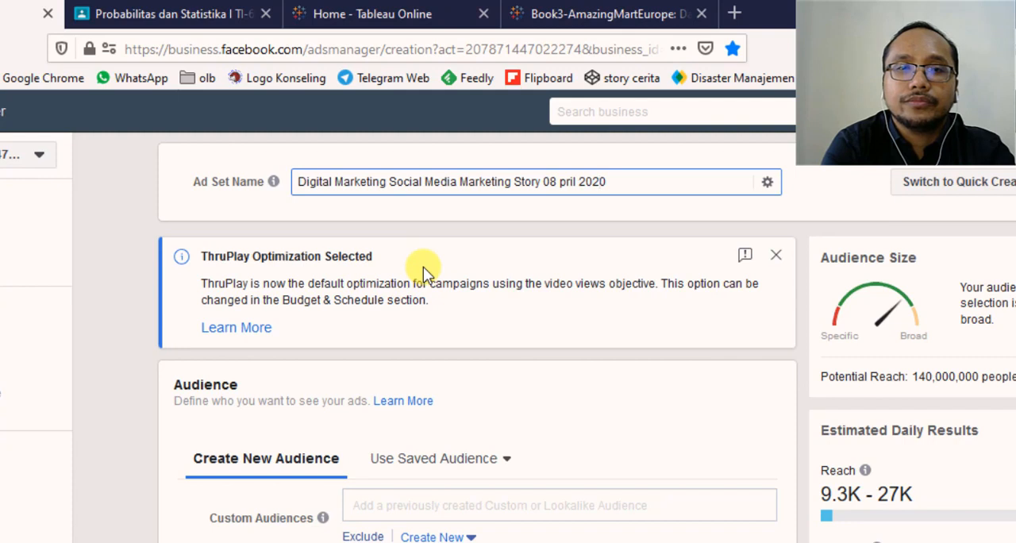
{"action": "key", "text": "Left"}
{"action": "key", "text": "Left"}
{"action": "key", "text": "Left"}
{"action": "key", "text": "Left"}
{"action": "key", "text": "Left"}
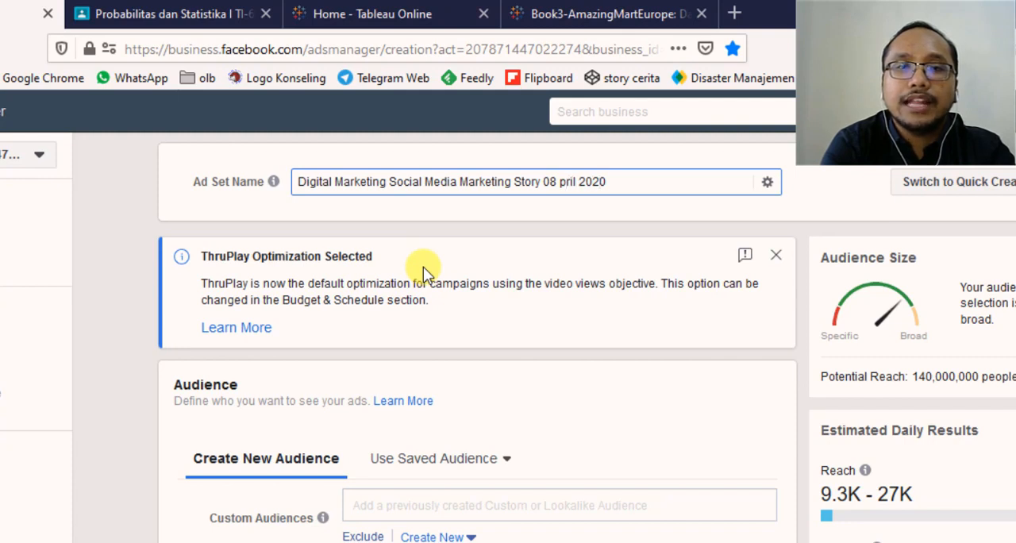
{"action": "type", "text": "A"}
- Remove the words "Digital Marketing Social Media Marketing" from the ad set name, keeping "Story 08 April 2020"
{"action": "key", "text": "Home"}
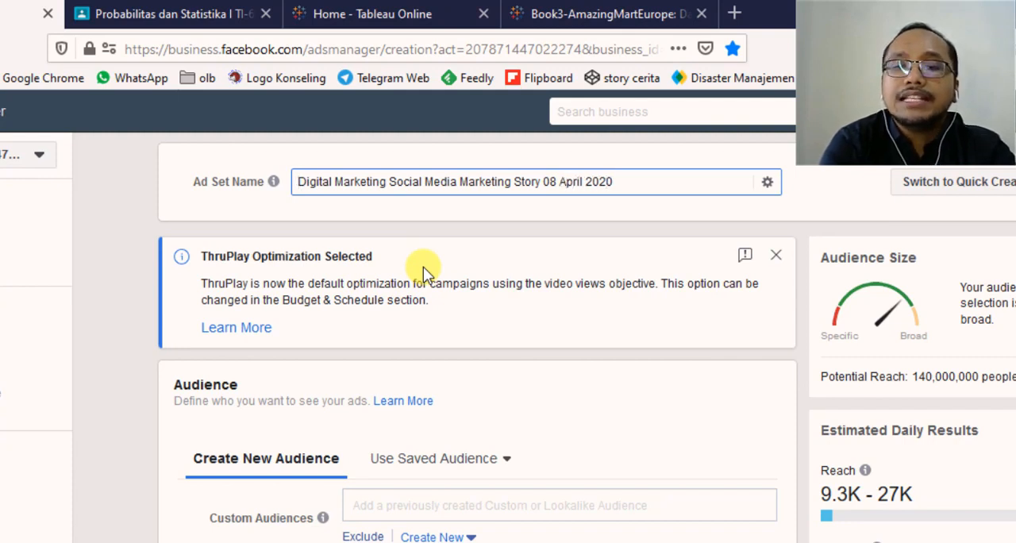
{"action": "key", "text": "Delete"}
{"action": "key", "text": "Delete"}
{"action": "key", "text": "Delete"}
{"action": "key", "text": "Delete"}
{"action": "key", "text": "Delete"}
{"action": "key", "text": "Delete"}
{"action": "key", "text": "Delete"}
{"action": "key", "text": "Delete"}
{"action": "key", "text": "Delete"}
{"action": "key", "text": "Delete"}
{"action": "key", "text": "Delete"}
{"action": "key", "text": "Delete"}
{"action": "key", "text": "Delete"}
{"action": "key", "text": "Delete"}
{"action": "key", "text": "Delete"}
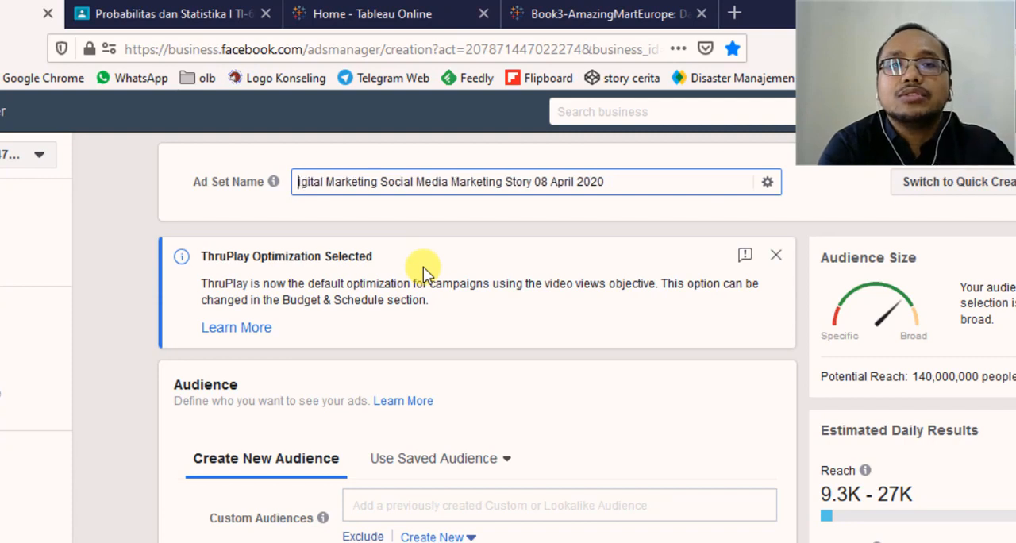
{"action": "key", "text": "Delete"}
{"action": "key", "text": "Delete"}
{"action": "key", "text": "Delete"}
{"action": "key", "text": "Delete"}
{"action": "key", "text": "Delete"}
{"action": "key", "text": "Delete"}
{"action": "key", "text": "Delete"}
{"action": "key", "text": "Delete"}
{"action": "key", "text": "Delete"}
{"action": "key", "text": "Delete"}
{"action": "key", "text": "Delete"}
{"action": "key", "text": "Delete"}
{"action": "key", "text": "Delete"}
{"action": "key", "text": "Delete"}
{"action": "key", "text": "Delete"}
{"action": "key", "text": "Delete"}
{"action": "key", "text": "Delete"}
{"action": "key", "text": "Delete"}
{"action": "key", "text": "Delete"}
{"action": "key", "text": "Delete"}
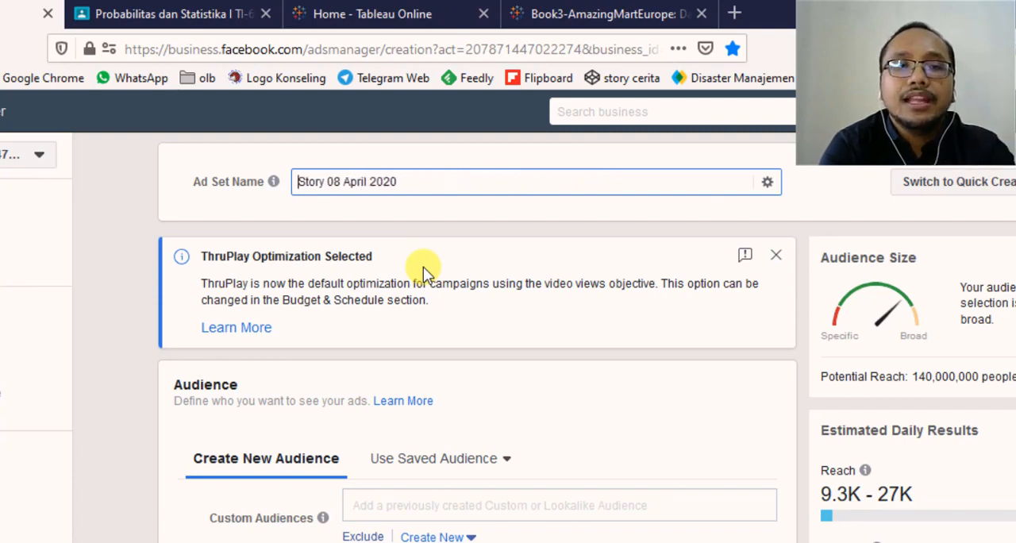
{"action": "type", "text": "S"}
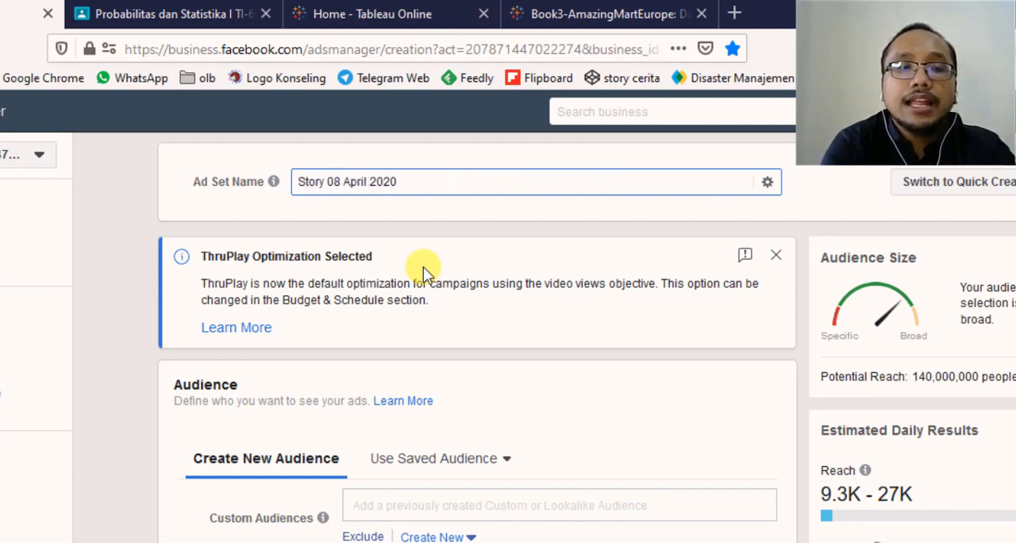
{"action": "type", "text": "DM-"}
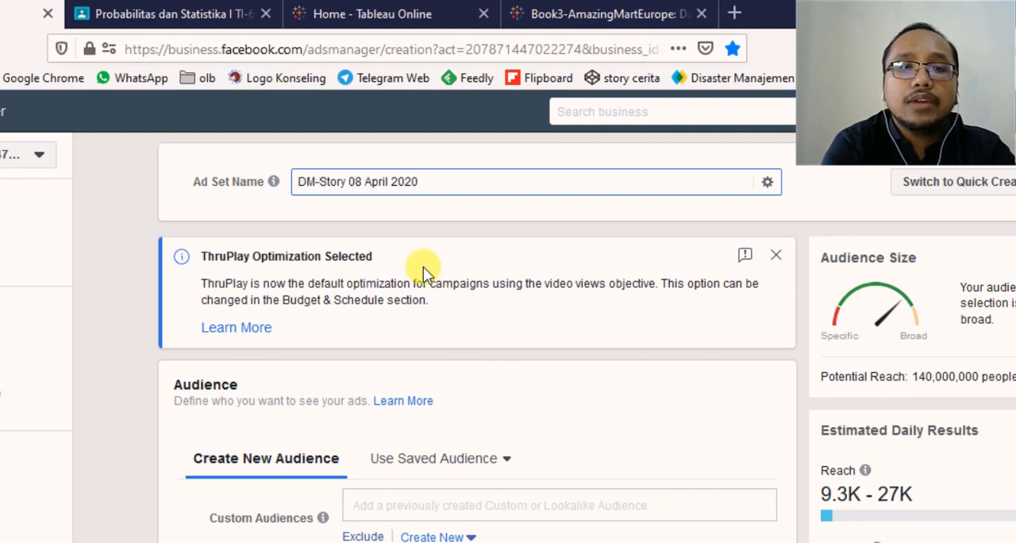
{"action": "type", "text": "SMM"}
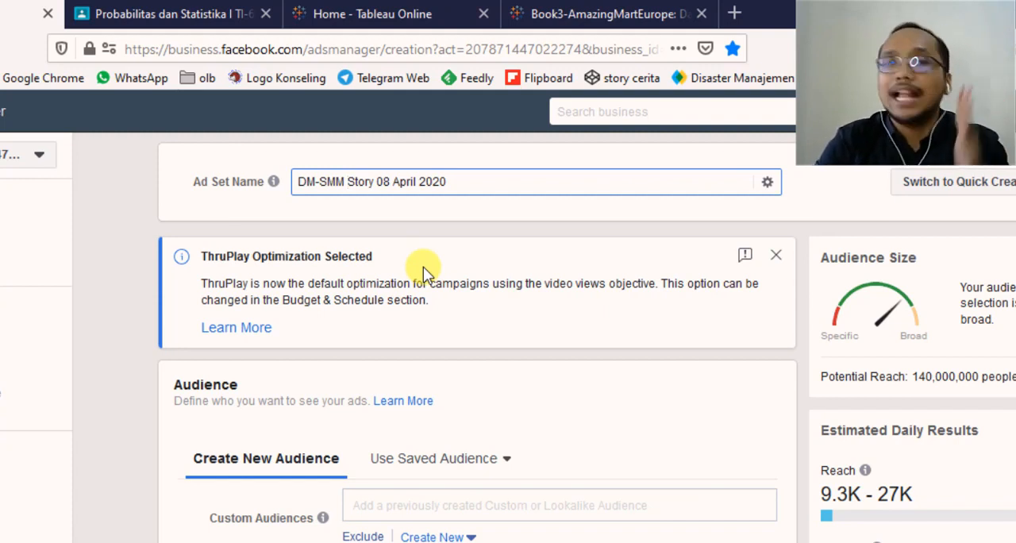
- Try the abbreviation "DM-SMM" in front of "Story" in the ad set name and remove it again
{"action": "key", "text": "BackSpace"}
{"action": "key", "text": "BackSpace"}
{"action": "key", "text": "BackSpace"}
{"action": "key", "text": "BackSpace"}
{"action": "key", "text": "BackSpace"}
{"action": "key", "text": "BackSpace"}
{"action": "key", "text": "BackSpace"}
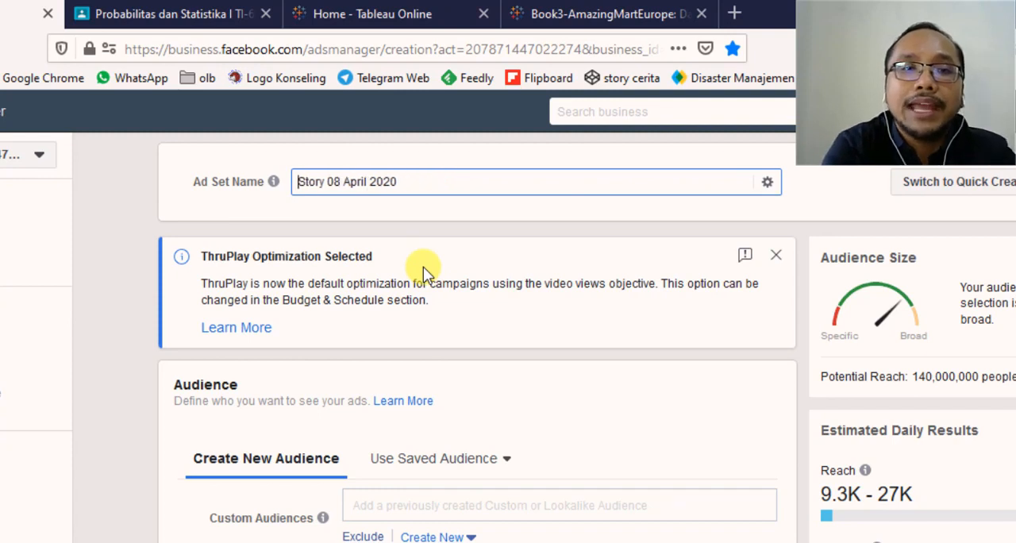
- Insert "DigitalMarketingSocialMediaMarketing" as one unspaced word before "Story 08 April 2020" in the ad set name
{"action": "type", "text": "Digital"}
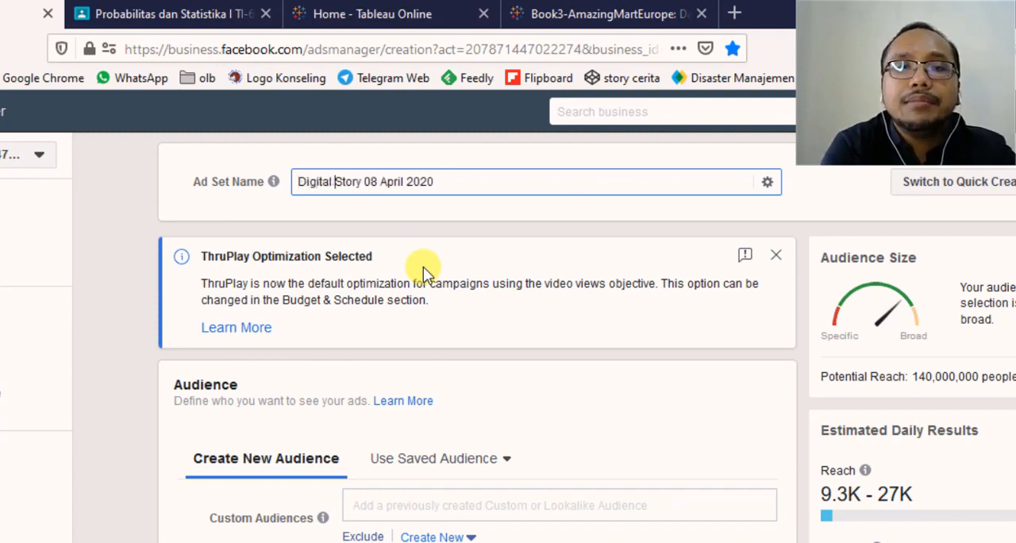
{"action": "key", "text": "BackSpace"}
{"action": "type", "text": "Mak"}
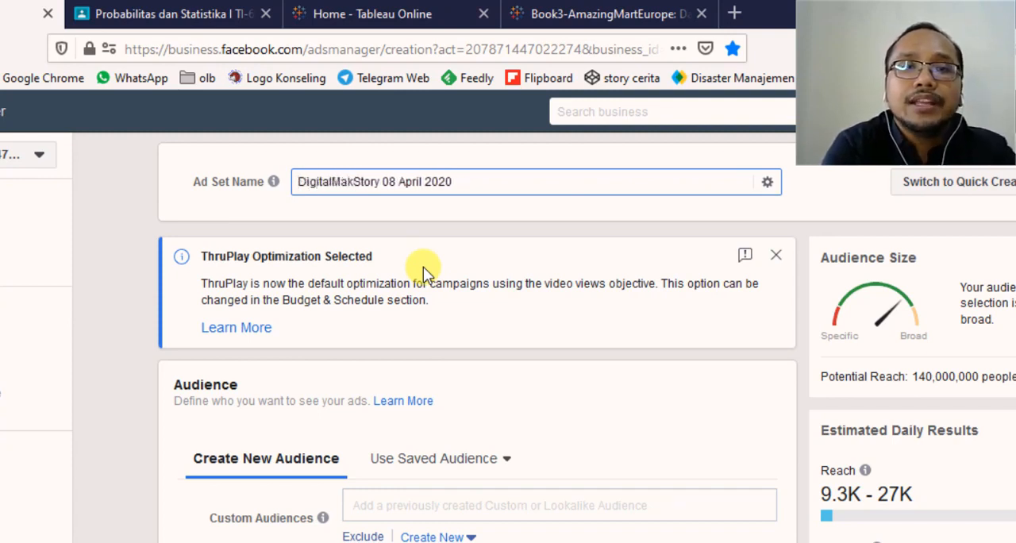
{"action": "key", "text": "BackSpace"}
{"action": "type", "text": "rket"}
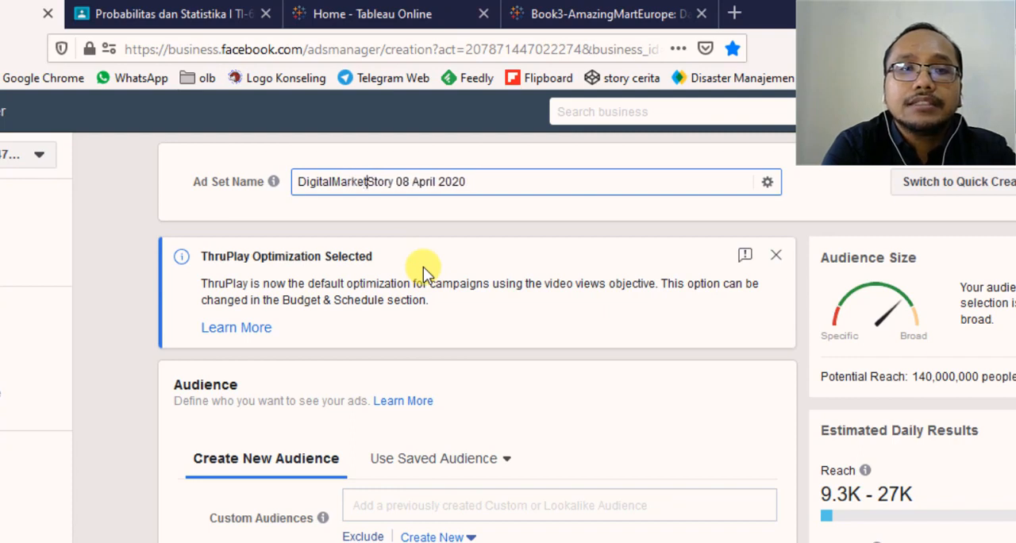
{"action": "type", "text": "ingSOciaal"}
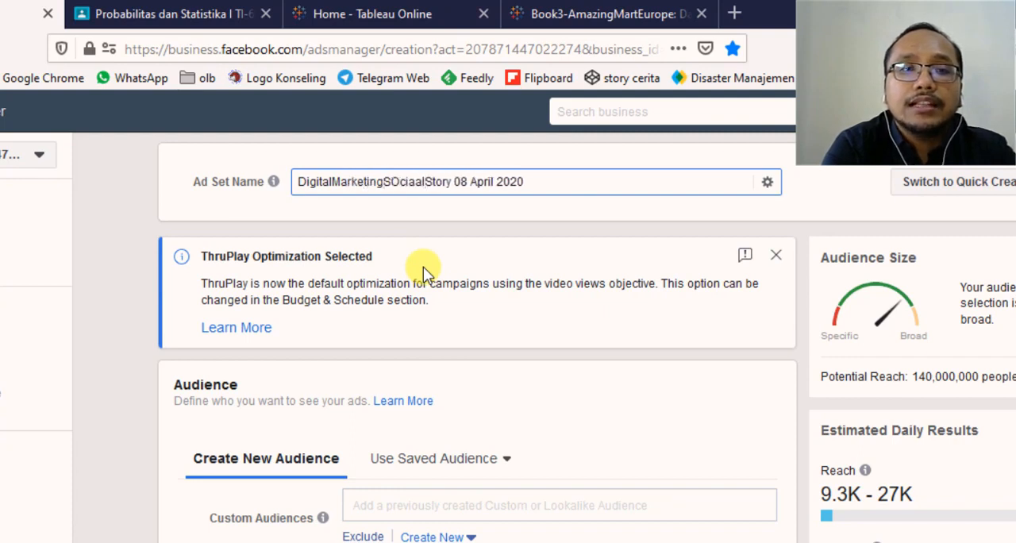
{"action": "key", "text": "BackSpace"}
{"action": "key", "text": "BackSpace"}
{"action": "key", "text": "BackSpace"}
{"action": "key", "text": "BackSpace"}
{"action": "key", "text": "BackSpace"}
{"action": "key", "text": "BackSpace"}
{"action": "type", "text": "ocial"}
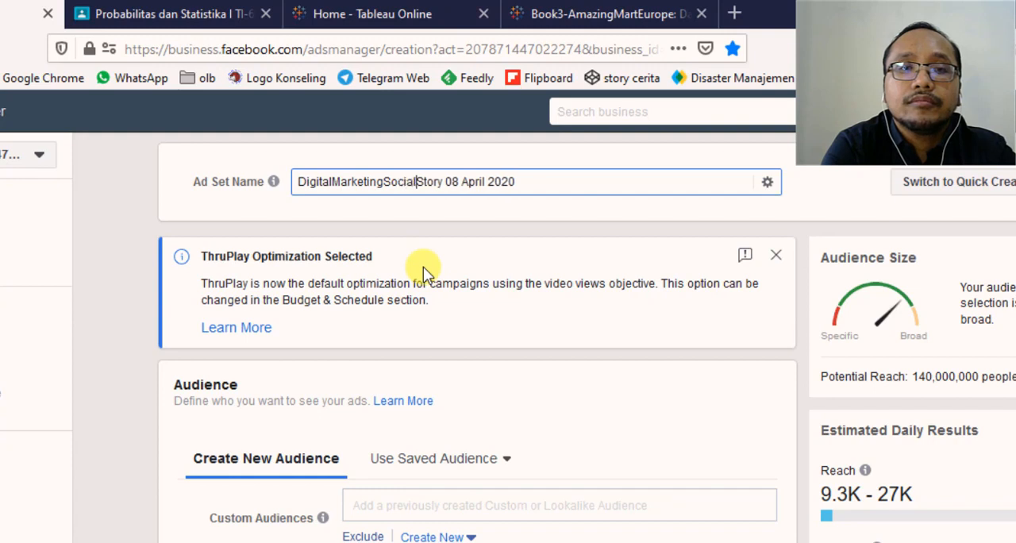
{"action": "type", "text": "MediaMarke"}
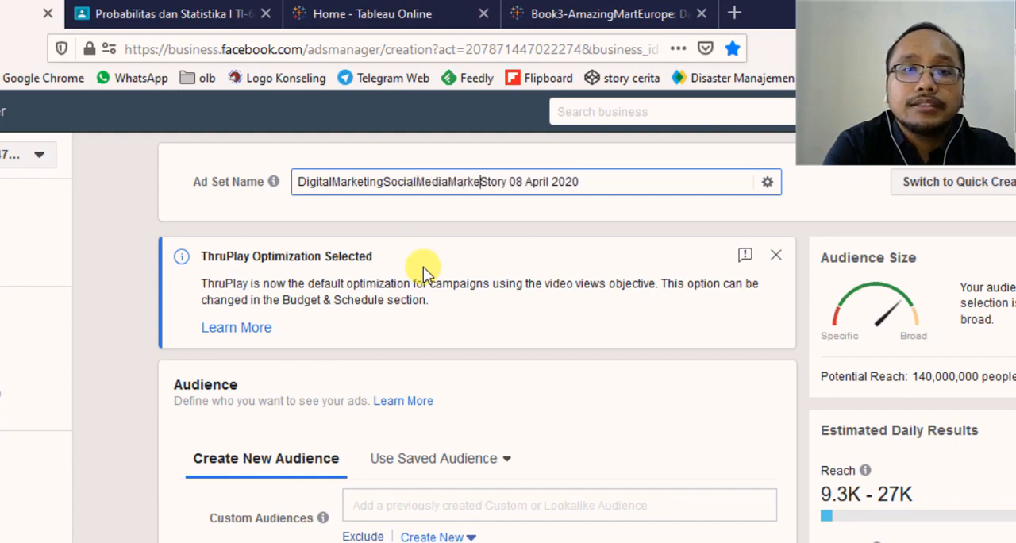
{"action": "type", "text": "ting"}
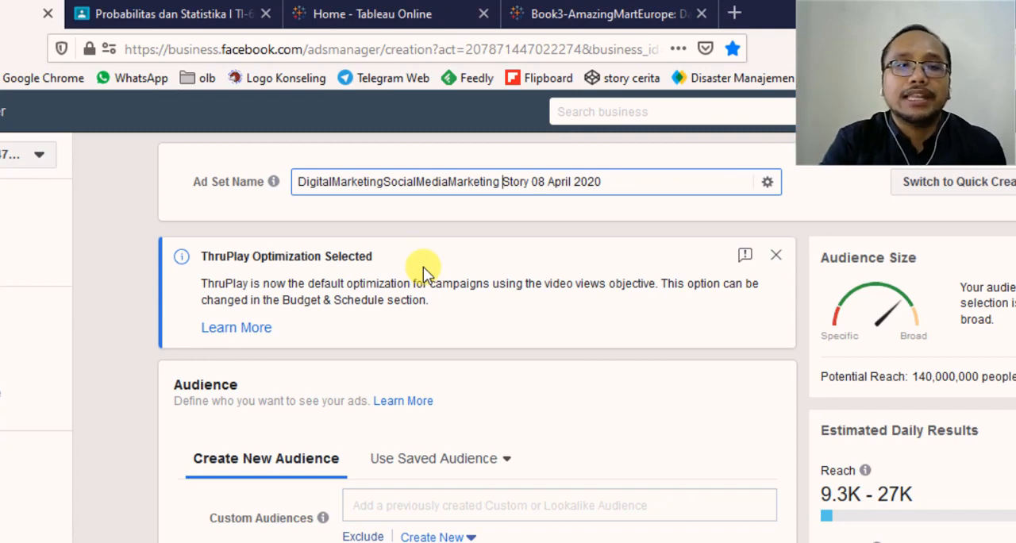
- Open the list of saved audiences in the ad set's Audience section
{"action": "scroll", "coordinate": [561, 282], "scroll_direction": "down", "scroll_amount": 2}
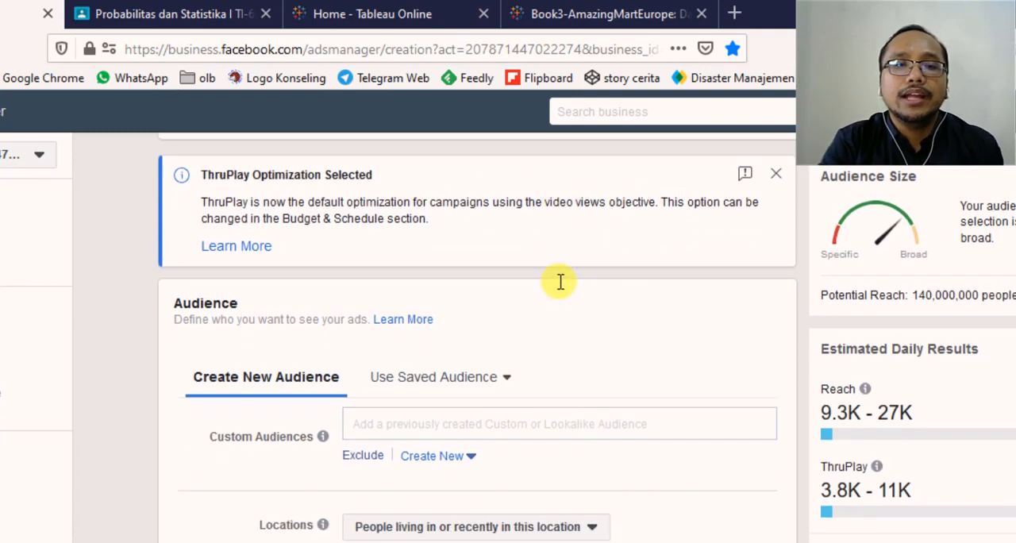
{"action": "scroll", "coordinate": [476, 278], "scroll_direction": "down", "scroll_amount": 2}
{"action": "scroll", "coordinate": [345, 303], "scroll_direction": "up", "scroll_amount": 3}
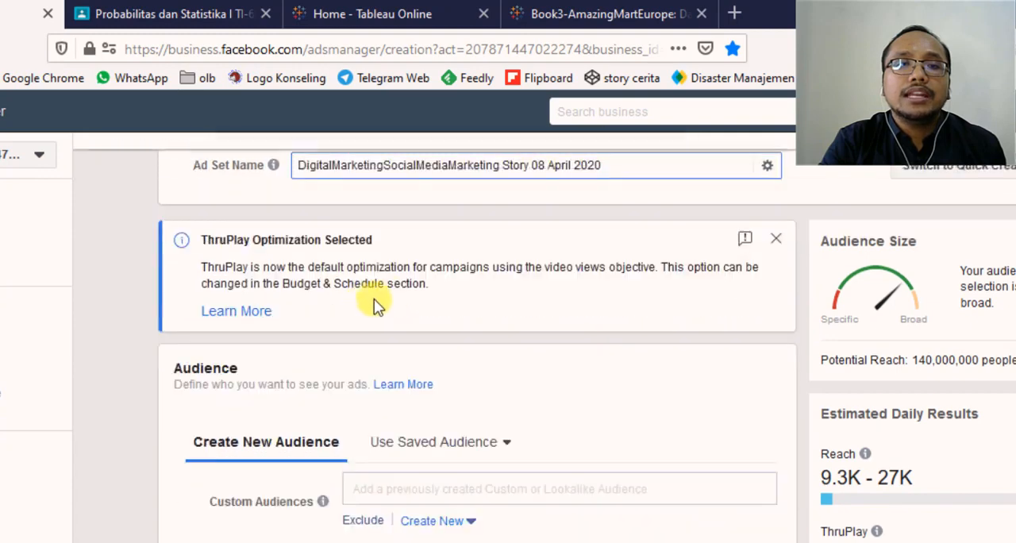
{"action": "scroll", "coordinate": [529, 238], "scroll_direction": "down", "scroll_amount": 2}
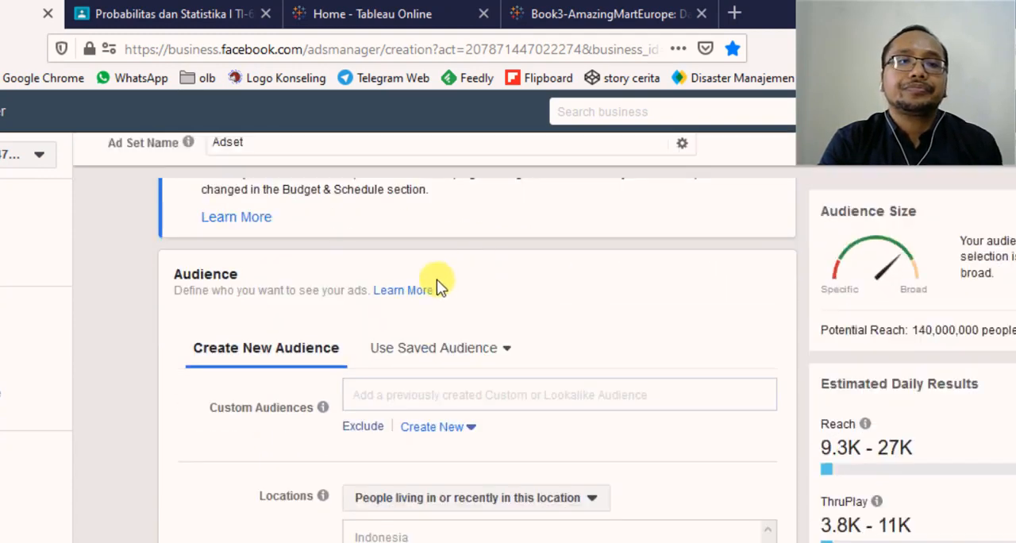
{"action": "scroll", "coordinate": [429, 290], "scroll_direction": "down", "scroll_amount": 2}
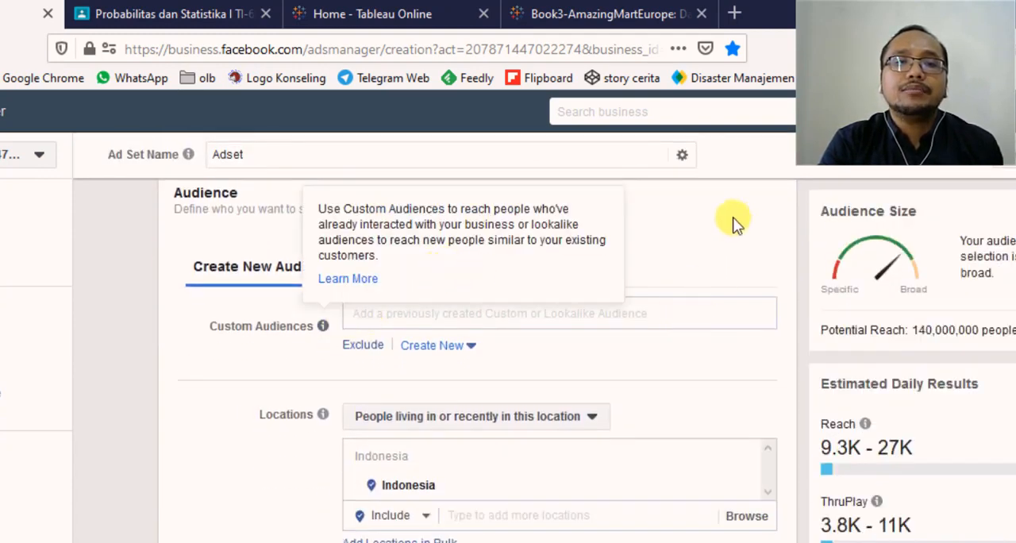
{"action": "left_click", "coordinate": [440, 269]}
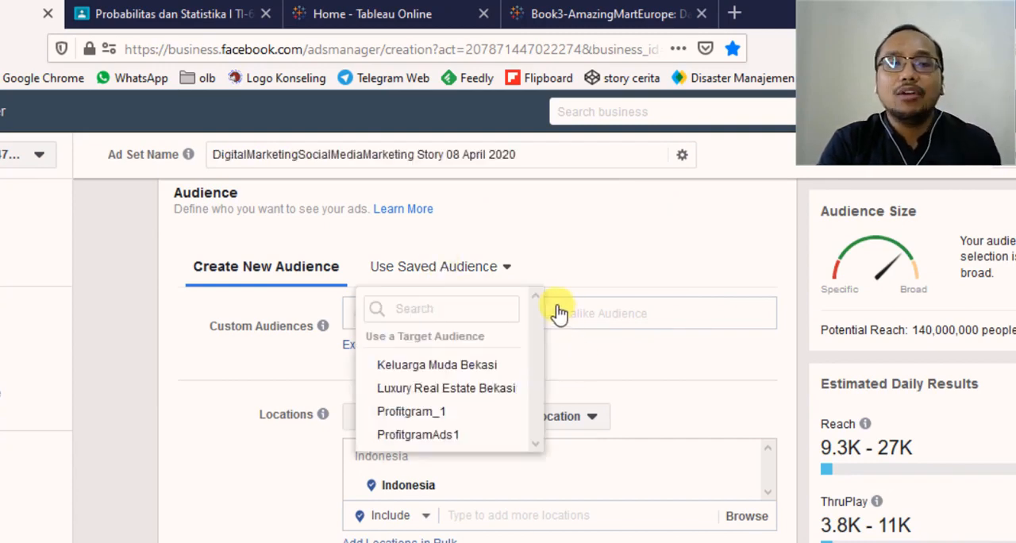
- Review the saved target audiences, including the details of Luxury Real Estate Bekasi, and return to creating a new audience
{"action": "scroll", "coordinate": [492, 310], "scroll_direction": "down", "scroll_amount": 1}
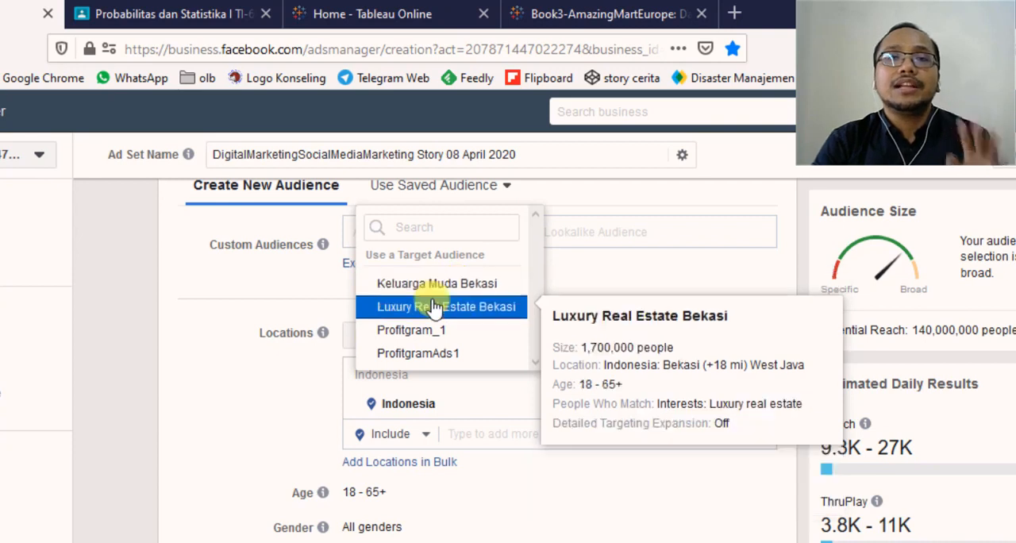
{"action": "scroll", "coordinate": [436, 307], "scroll_direction": "up", "scroll_amount": 2}
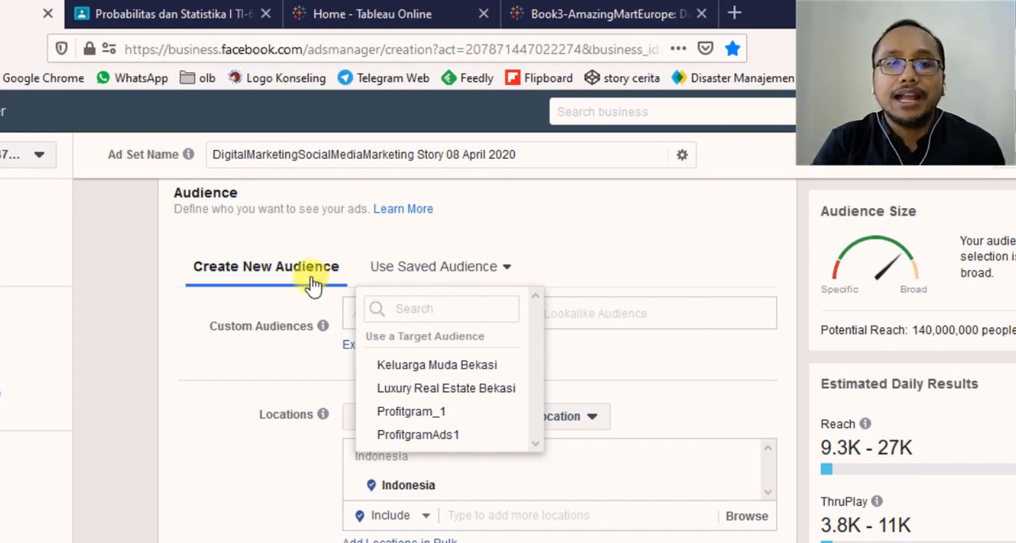
{"action": "left_click", "coordinate": [286, 275]}
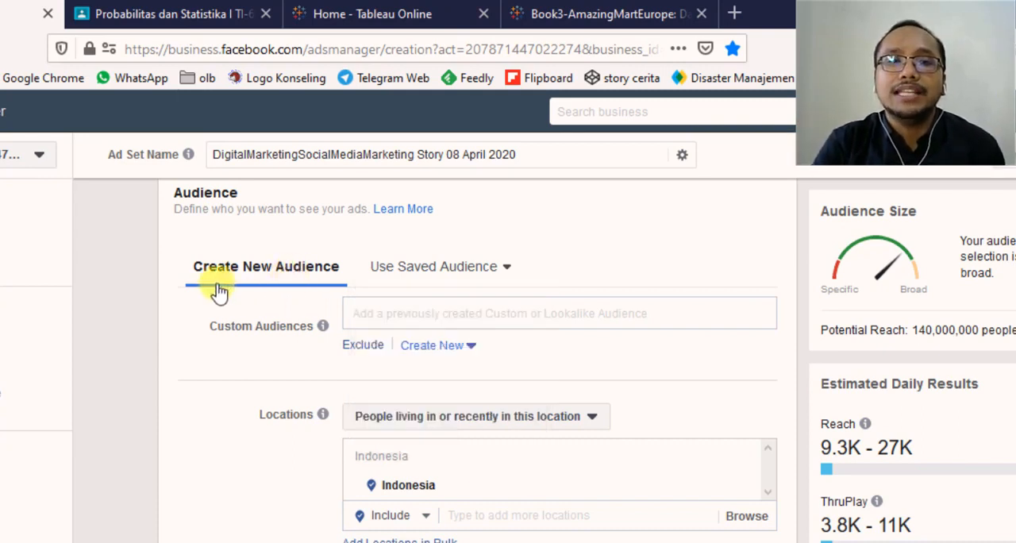
- View the previously created Custom and Lookalike audiences without adding any, and close the list
{"action": "scroll", "coordinate": [334, 254], "scroll_direction": "down", "scroll_amount": 2}
{"action": "left_click", "coordinate": [379, 231]}
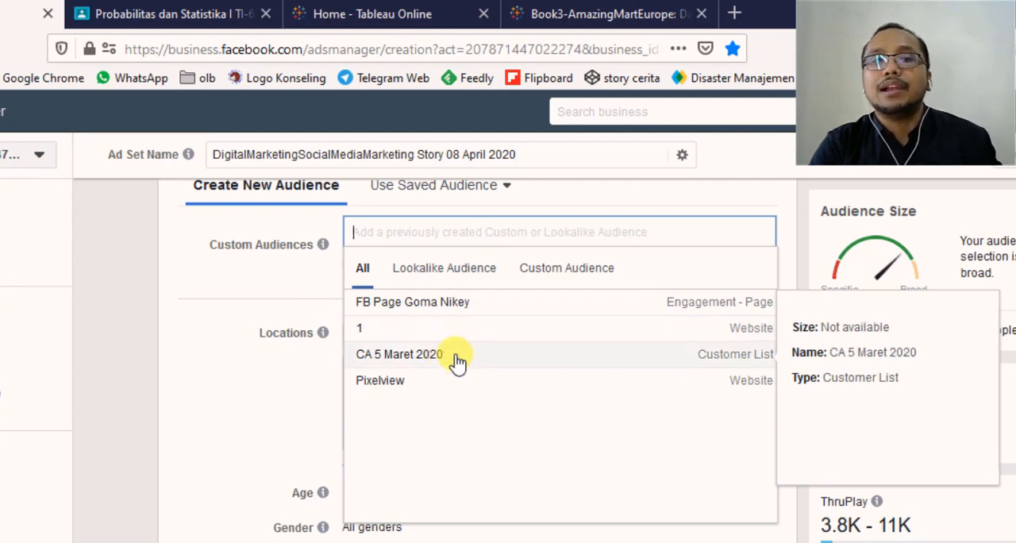
{"action": "left_click", "coordinate": [262, 316]}
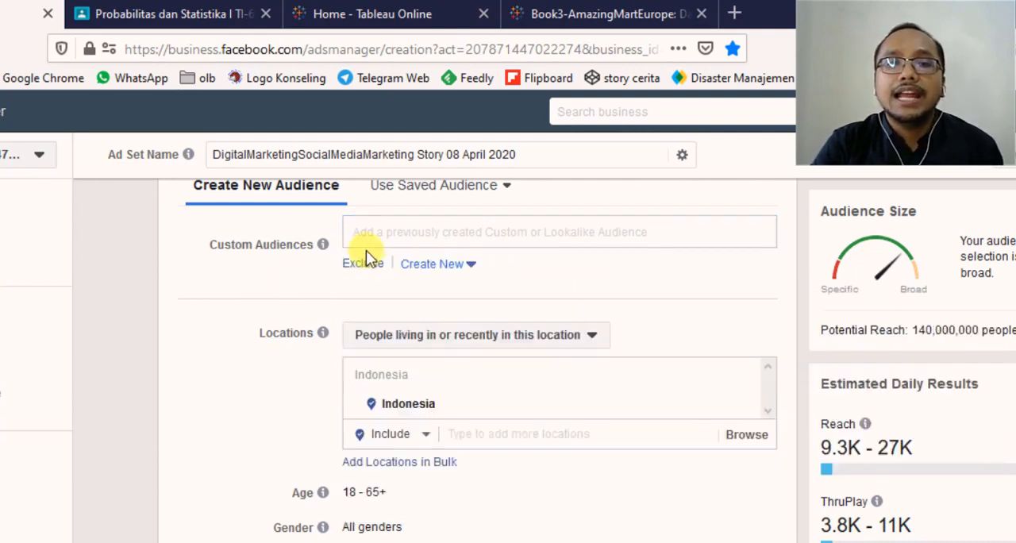
- Search the audience locations for "bekasi" and target the city Bekasi, West Java, Indonesia
{"action": "scroll", "coordinate": [283, 290], "scroll_direction": "down", "scroll_amount": 2}
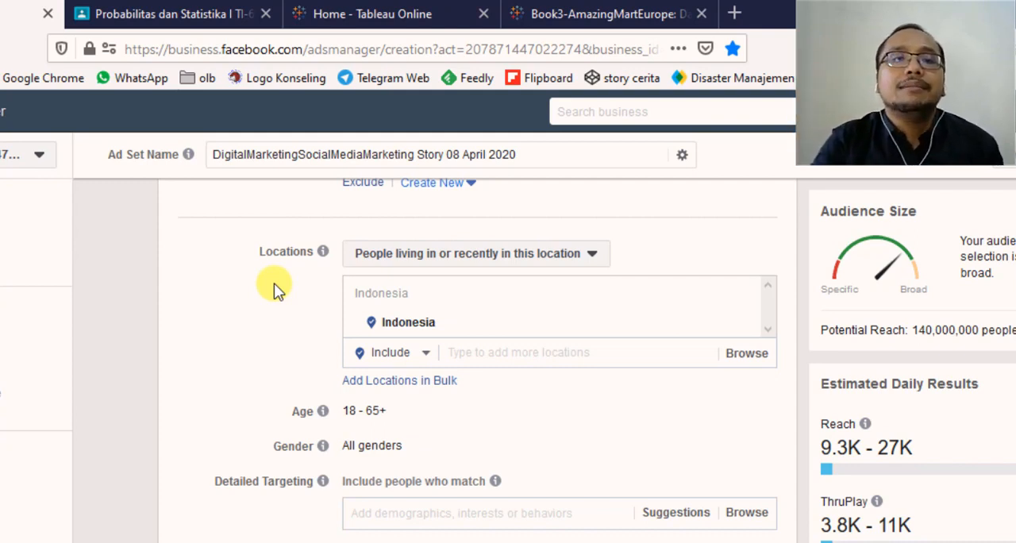
{"action": "left_click", "coordinate": [509, 348]}
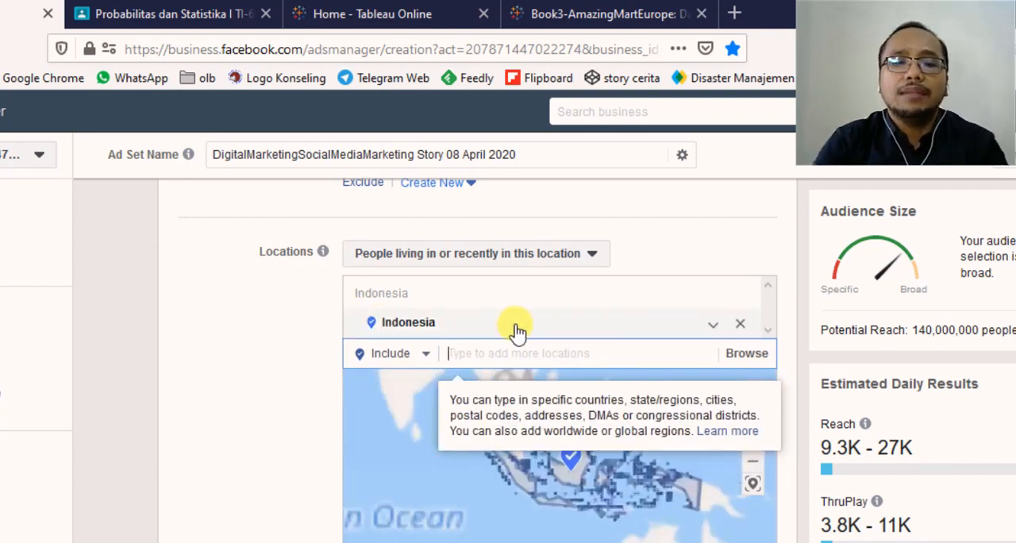
{"action": "type", "text": "bekasi"}
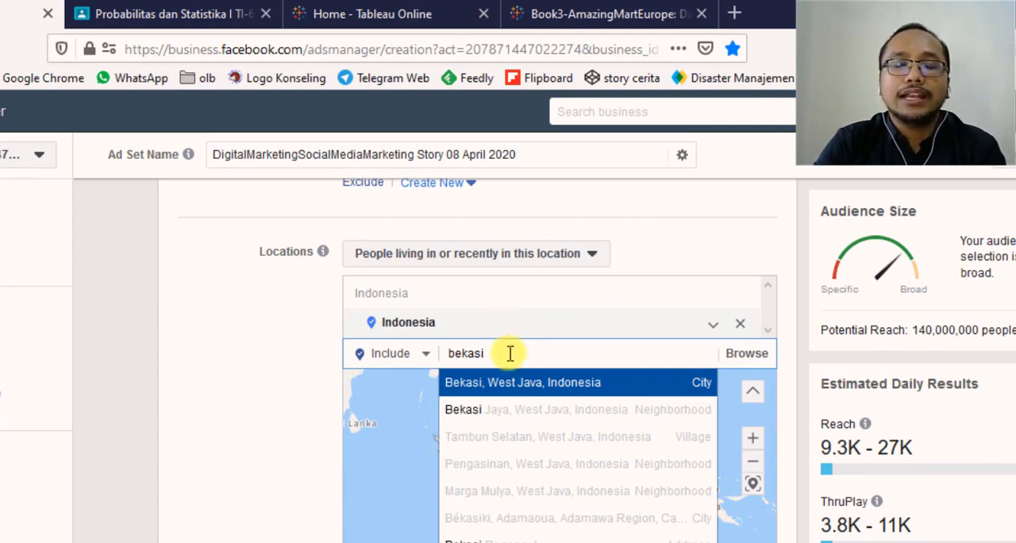
{"action": "left_click_drag", "start_coordinate": [511, 353], "coordinate": [447, 359]}
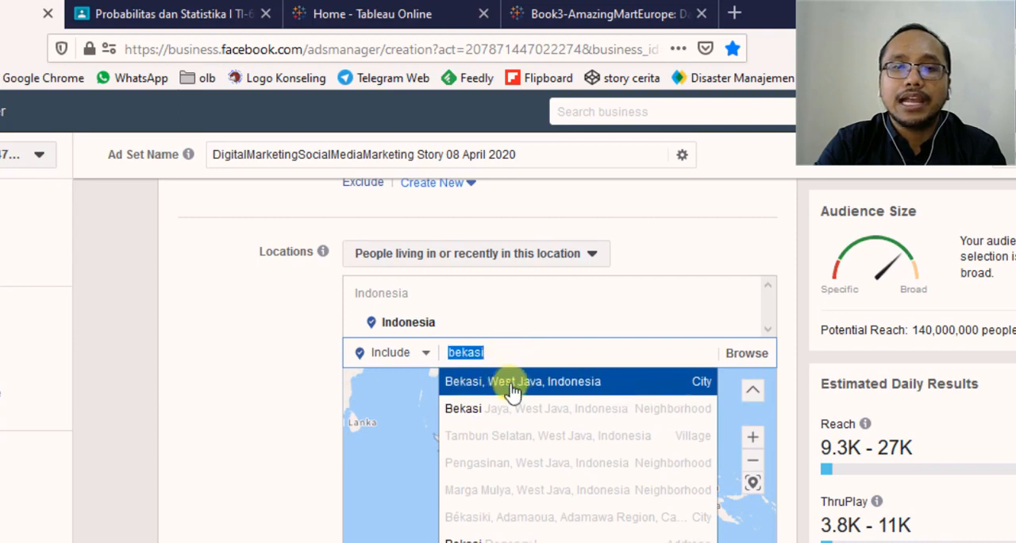
{"action": "left_click", "coordinate": [558, 379]}
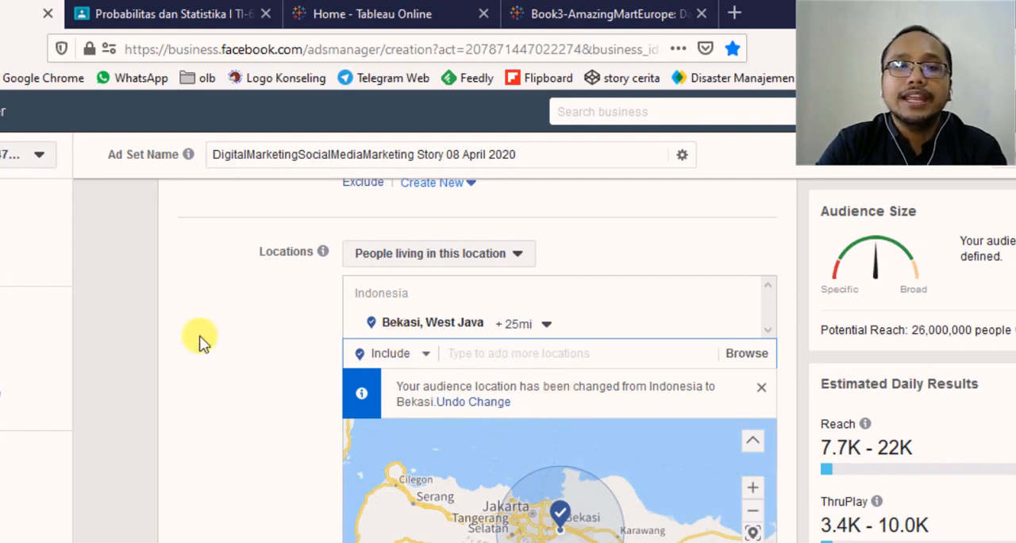
- Set the radius around Bekasi, West Java to 15 mi
{"action": "scroll", "coordinate": [198, 340], "scroll_direction": "down", "scroll_amount": 1}
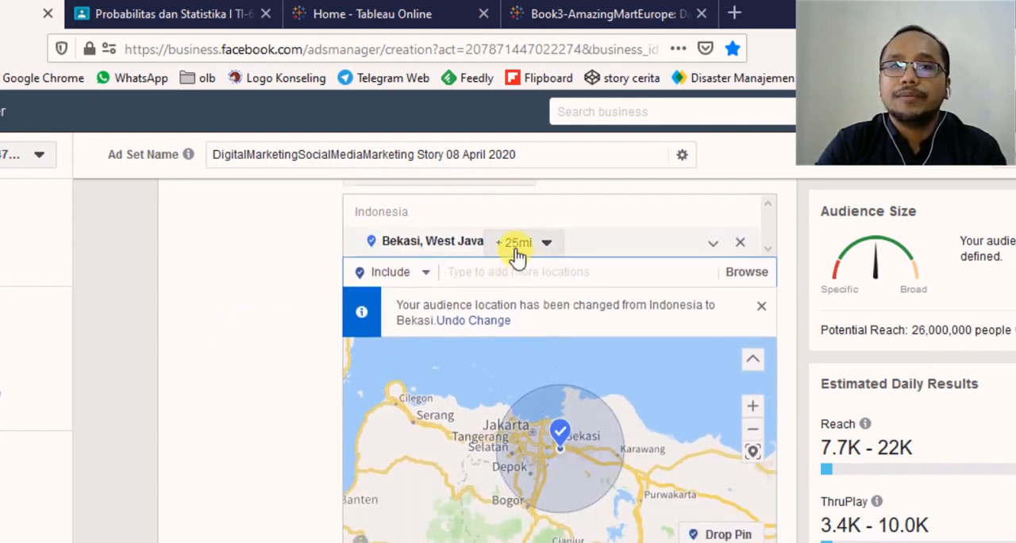
{"action": "left_click", "coordinate": [545, 243]}
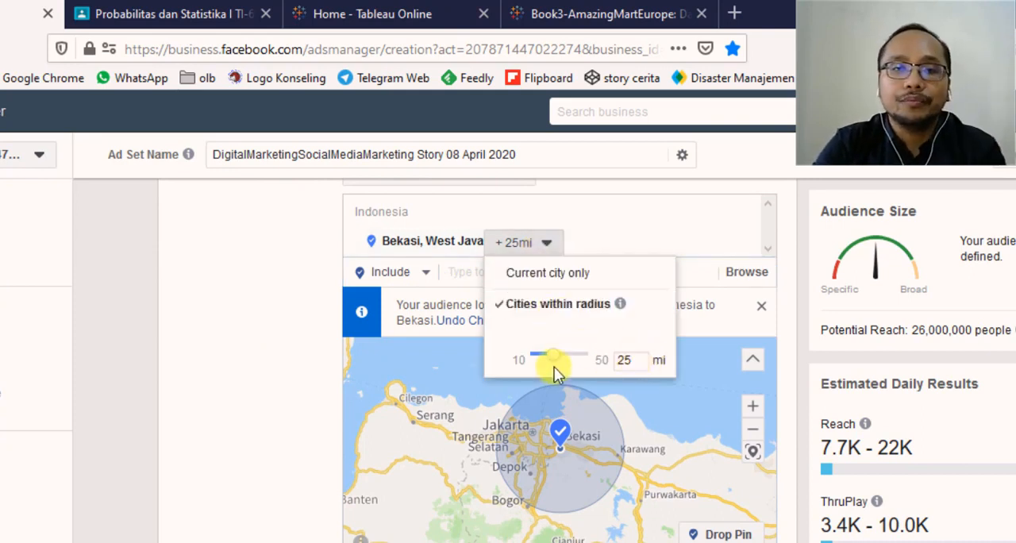
{"action": "left_click_drag", "start_coordinate": [553, 358], "coordinate": [546, 358]}
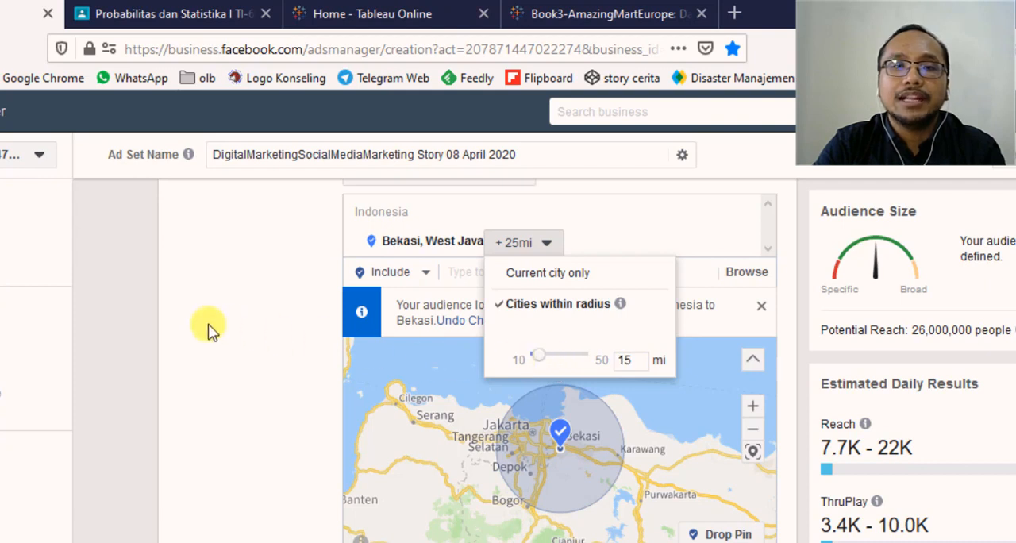
{"action": "left_click", "coordinate": [559, 302]}
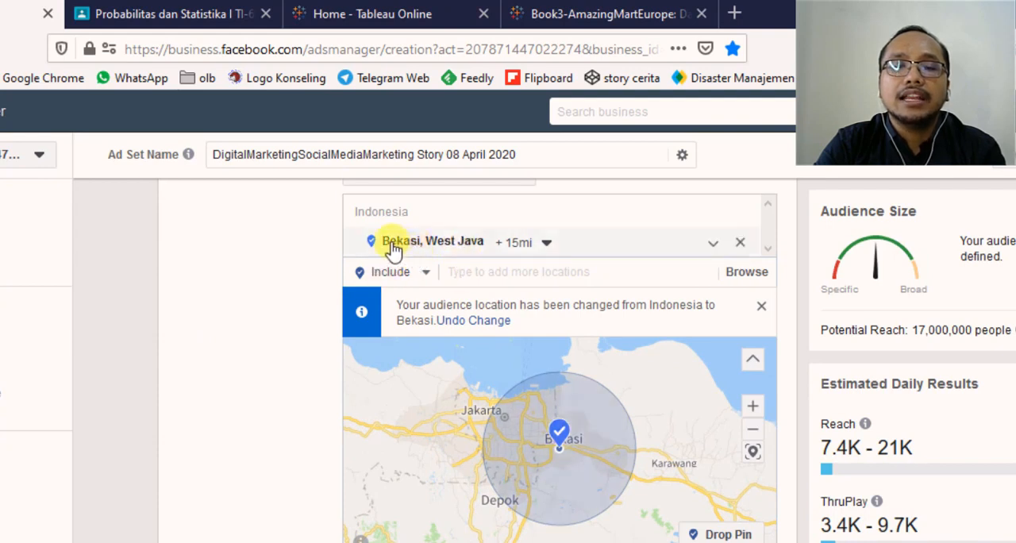
- Search for "surabaya" and add the city Surabaya, East Java, Indonesia as a second included location
{"action": "left_click", "coordinate": [425, 273]}
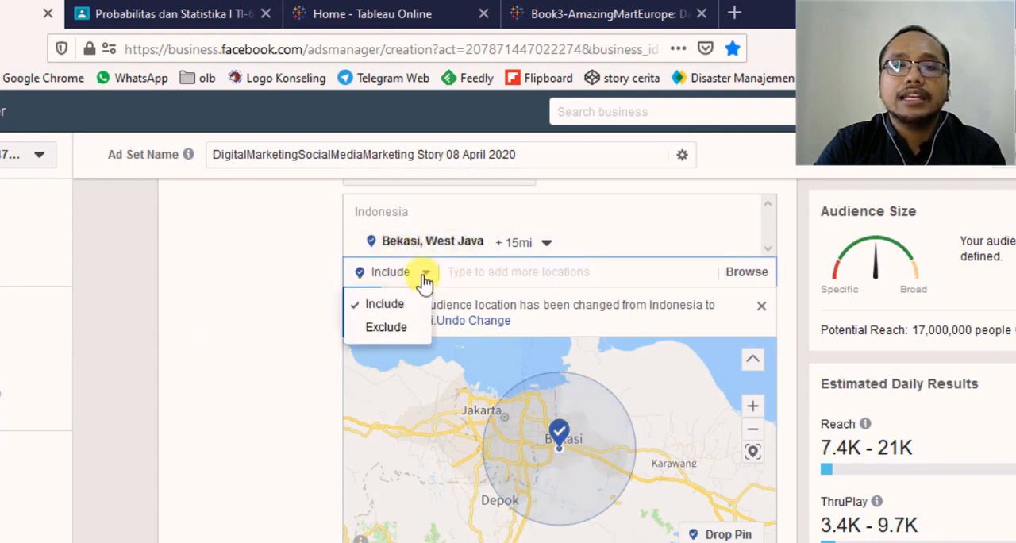
{"action": "left_click", "coordinate": [484, 272]}
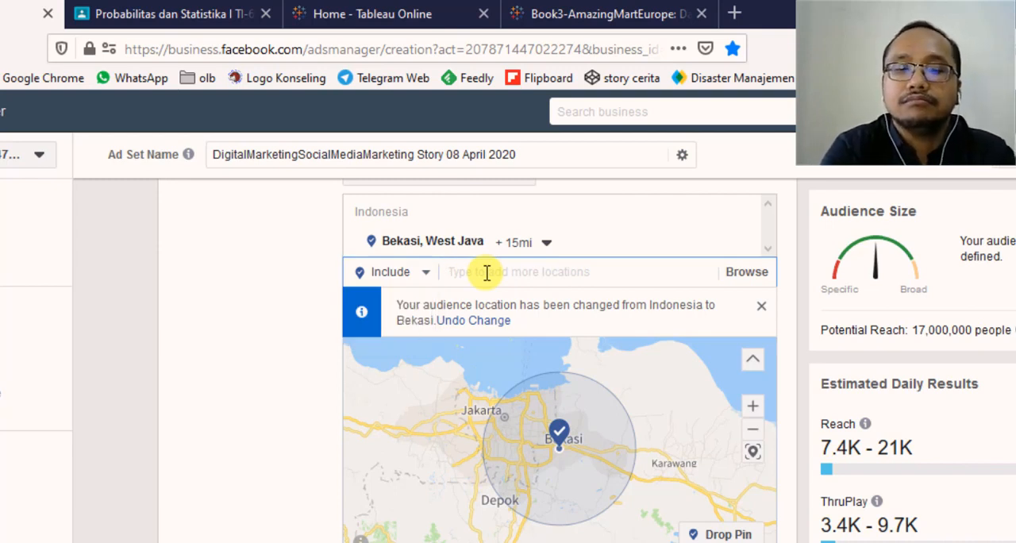
{"action": "type", "text": "sua"}
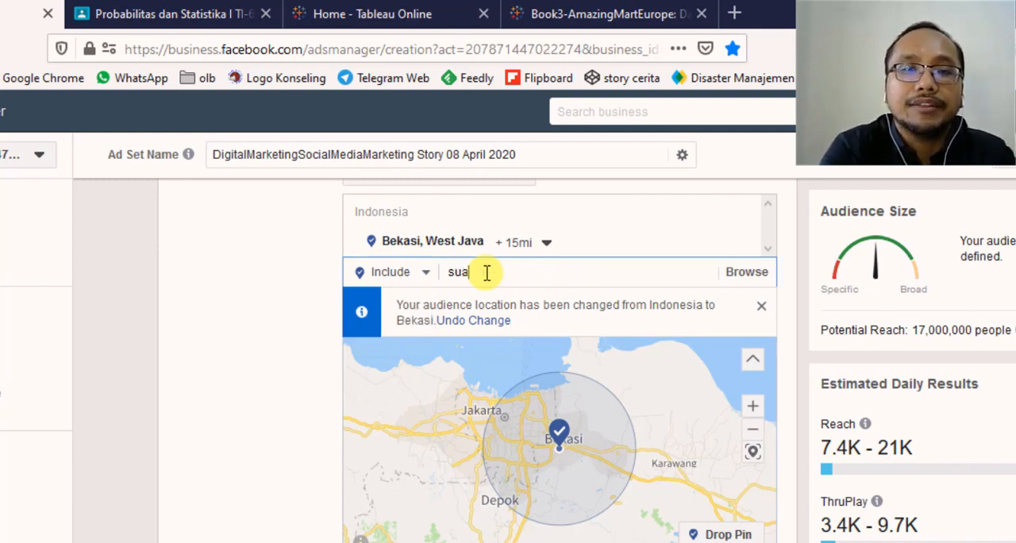
{"action": "key", "text": "BackSpace"}
{"action": "type", "text": "rabyar"}
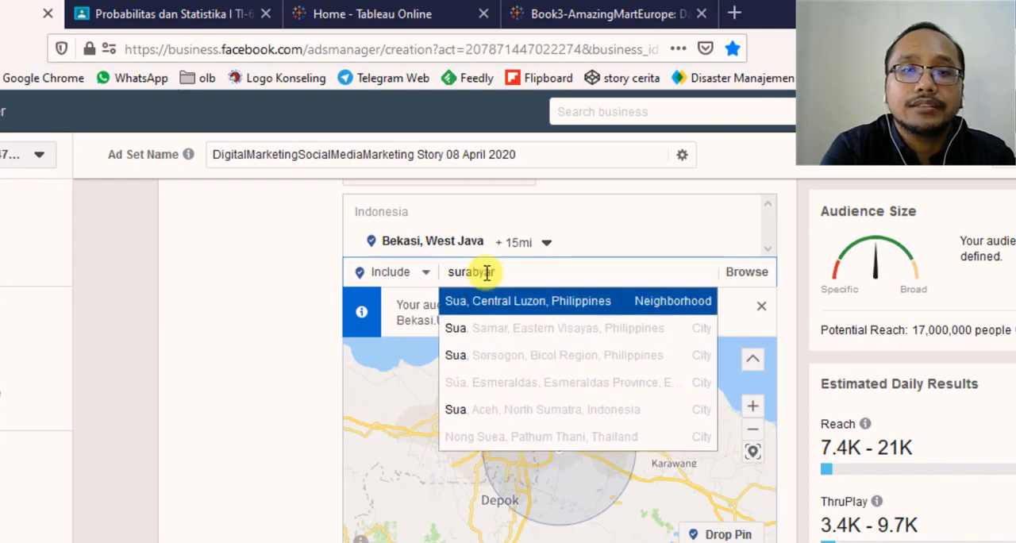
{"action": "key", "text": "BackSpace"}
{"action": "key", "text": "BackSpace"}
{"action": "key", "text": "BackSpace"}
{"action": "type", "text": "aya"}
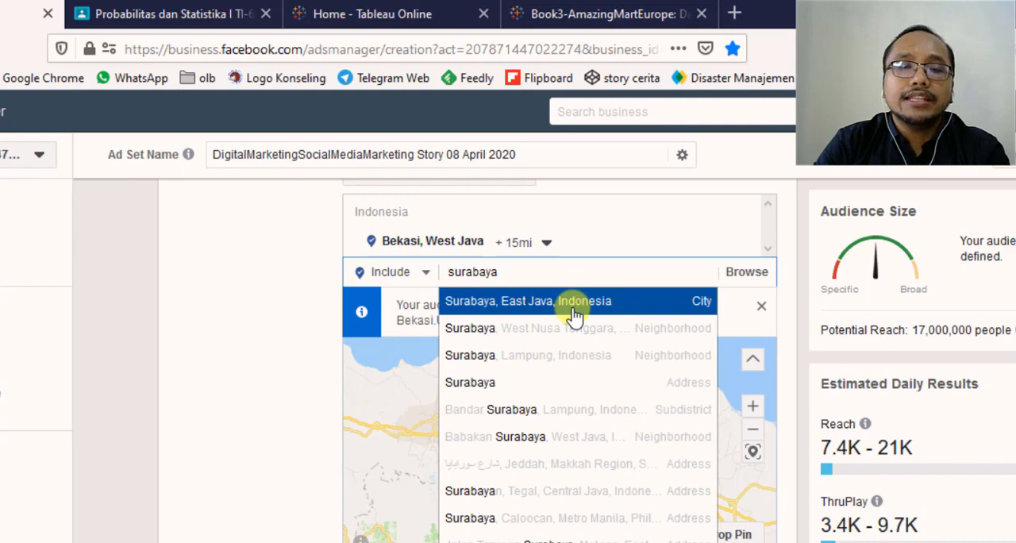
{"action": "key", "text": "Return"}
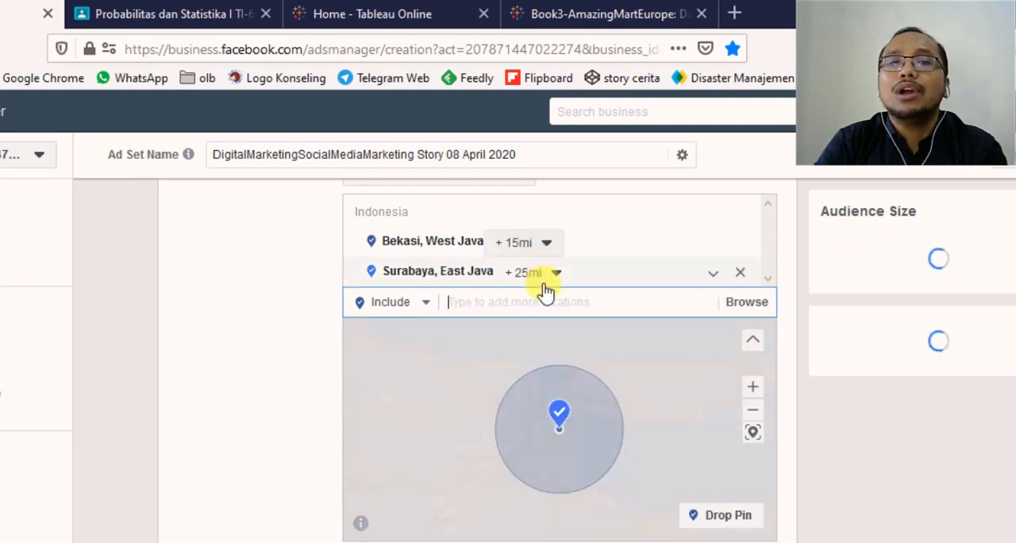
- Set the radius around Surabaya, East Java to 15 mi
{"action": "left_click", "coordinate": [553, 272]}
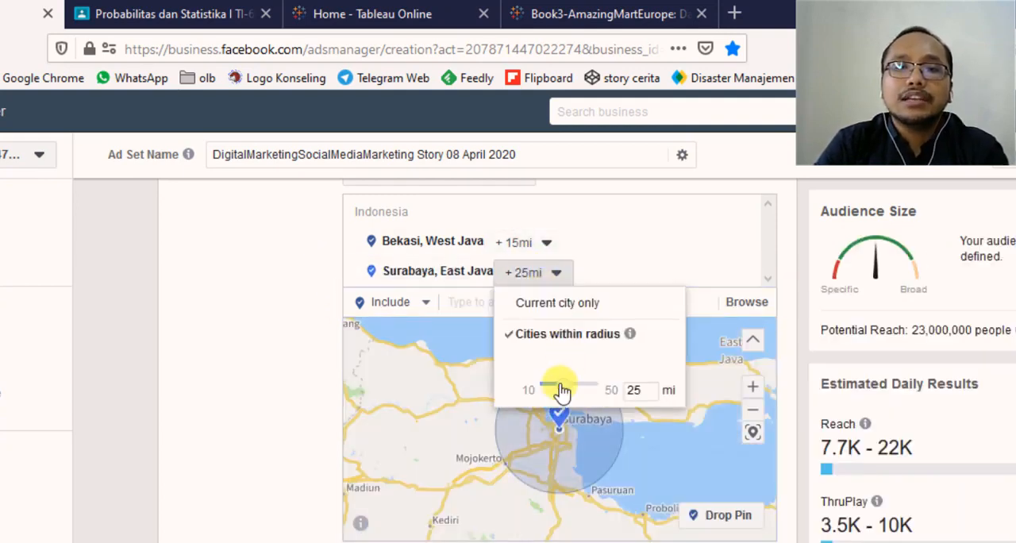
{"action": "left_click_drag", "start_coordinate": [561, 389], "coordinate": [548, 392]}
{"action": "left_click", "coordinate": [237, 358]}
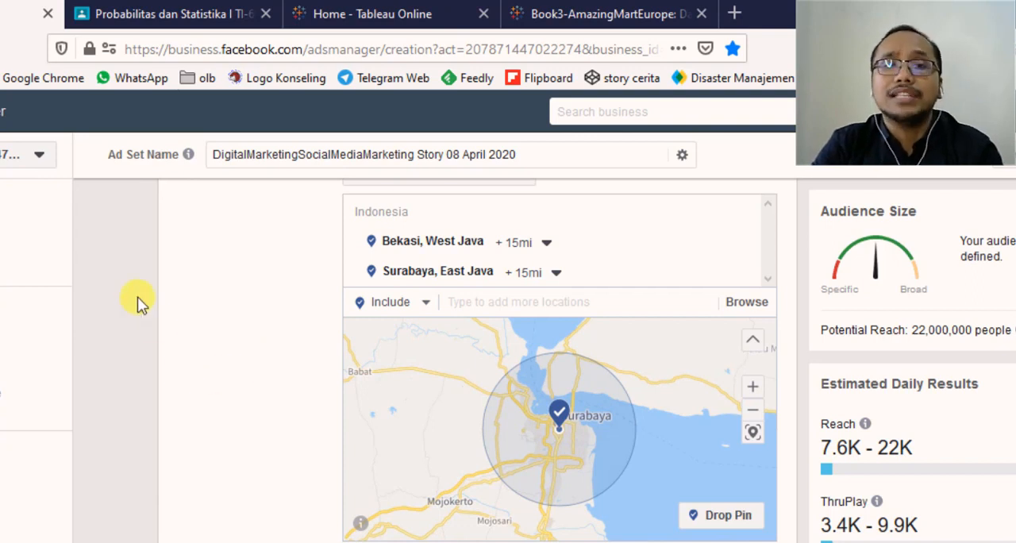
- Search detailed targeting for "digital marketing" and include the Digital marketing interest
{"action": "scroll", "coordinate": [203, 316], "scroll_direction": "down", "scroll_amount": 2}
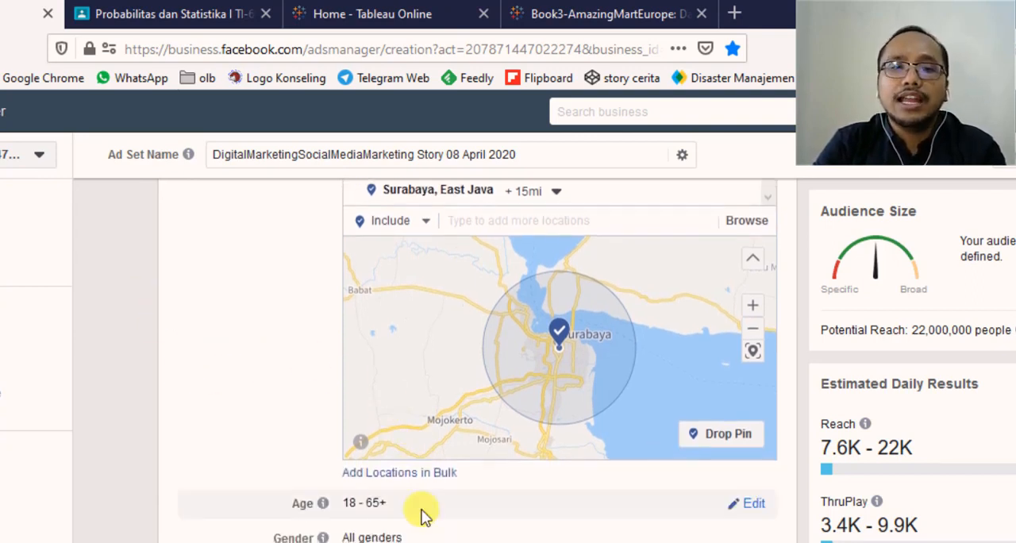
{"action": "scroll", "coordinate": [687, 506], "scroll_direction": "down", "scroll_amount": 3}
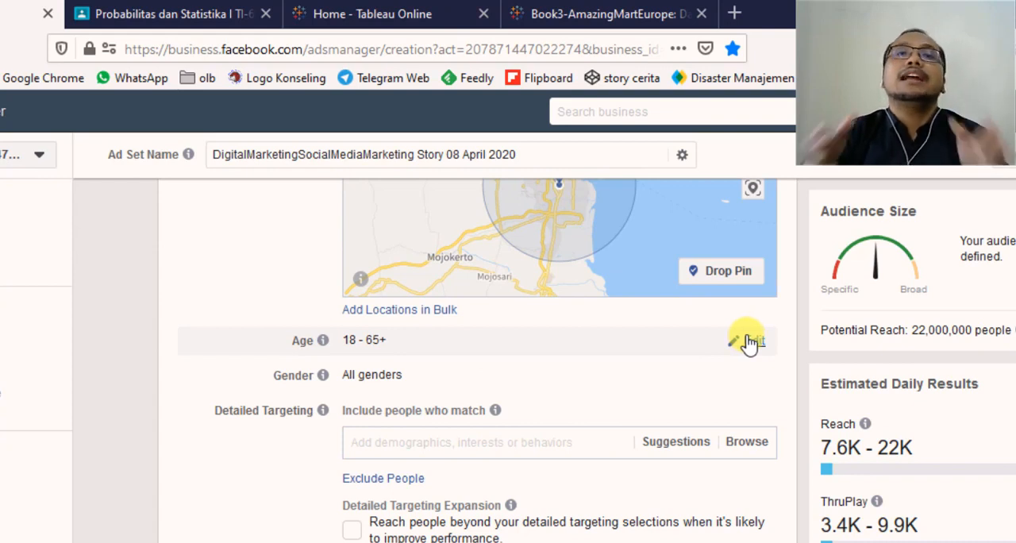
{"action": "left_click", "coordinate": [451, 437]}
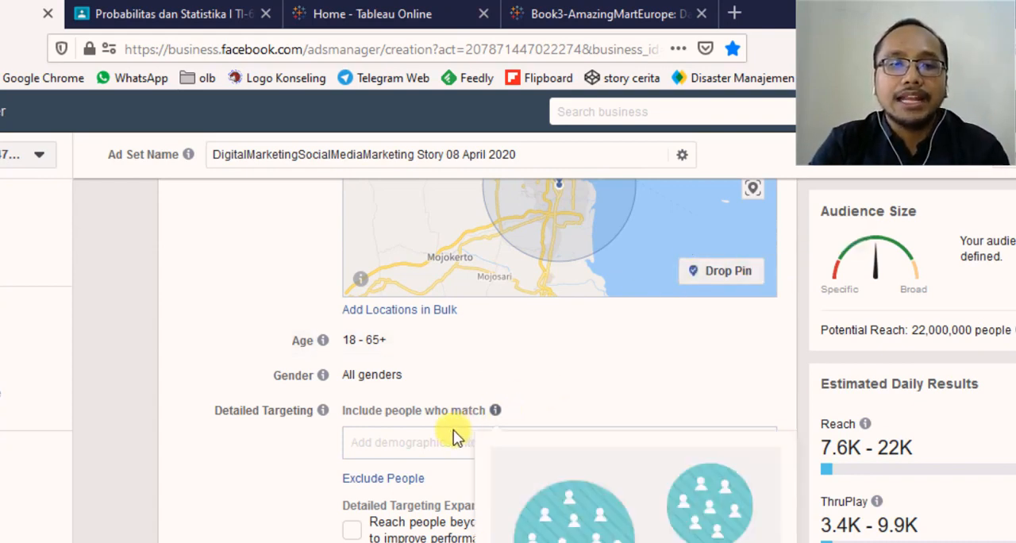
{"action": "scroll", "coordinate": [426, 439], "scroll_direction": "down", "scroll_amount": 2}
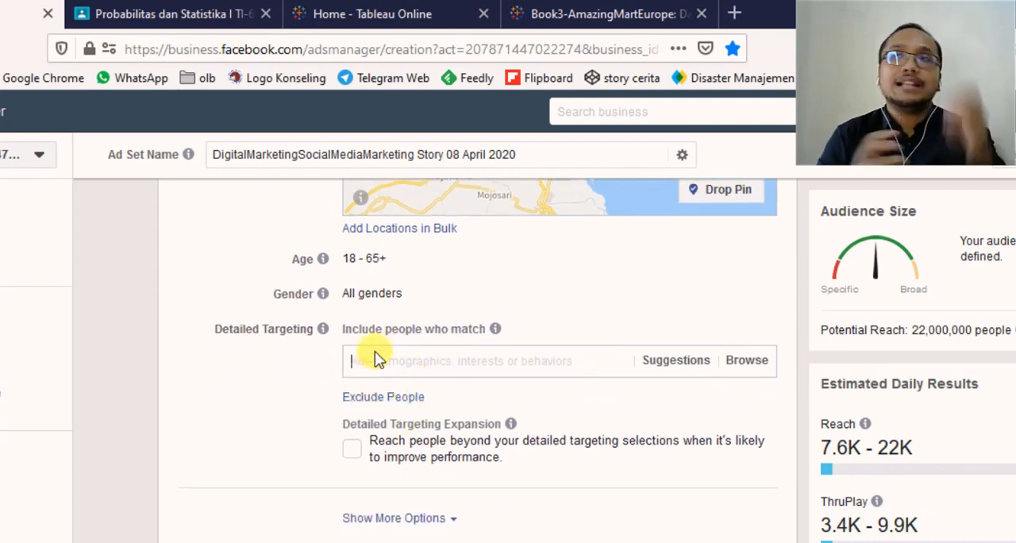
{"action": "type", "text": "digital ma"}
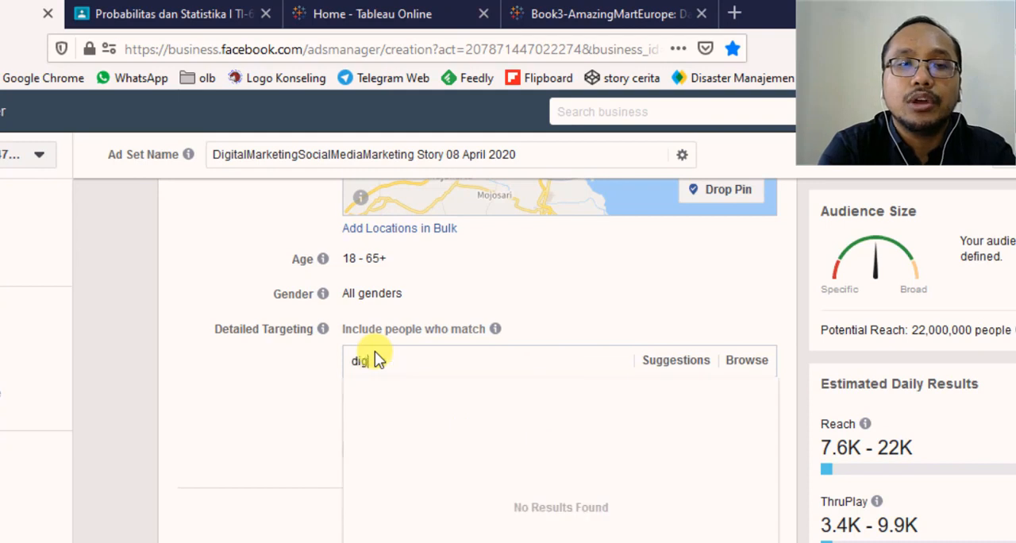
{"action": "type", "text": "rketing"}
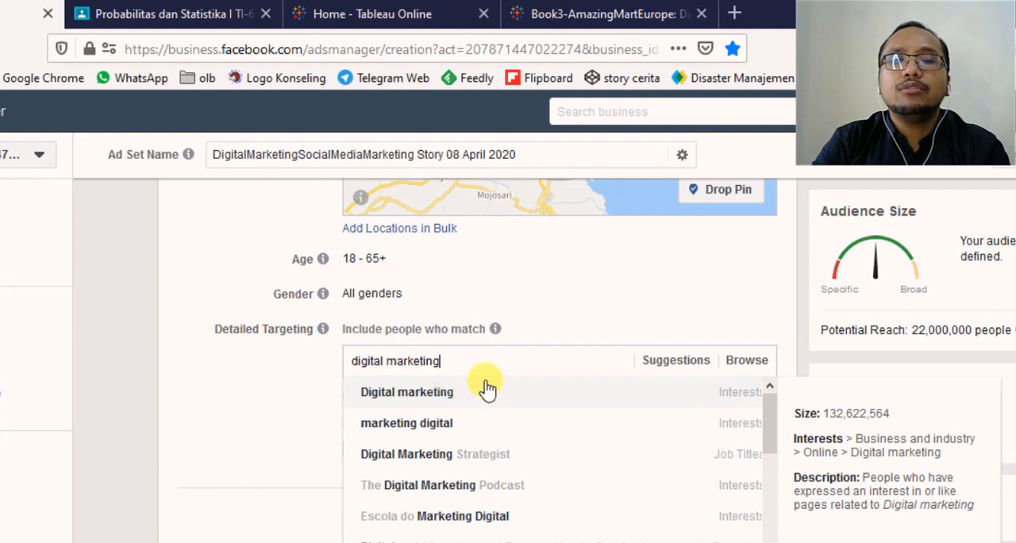
{"action": "left_click", "coordinate": [483, 390]}
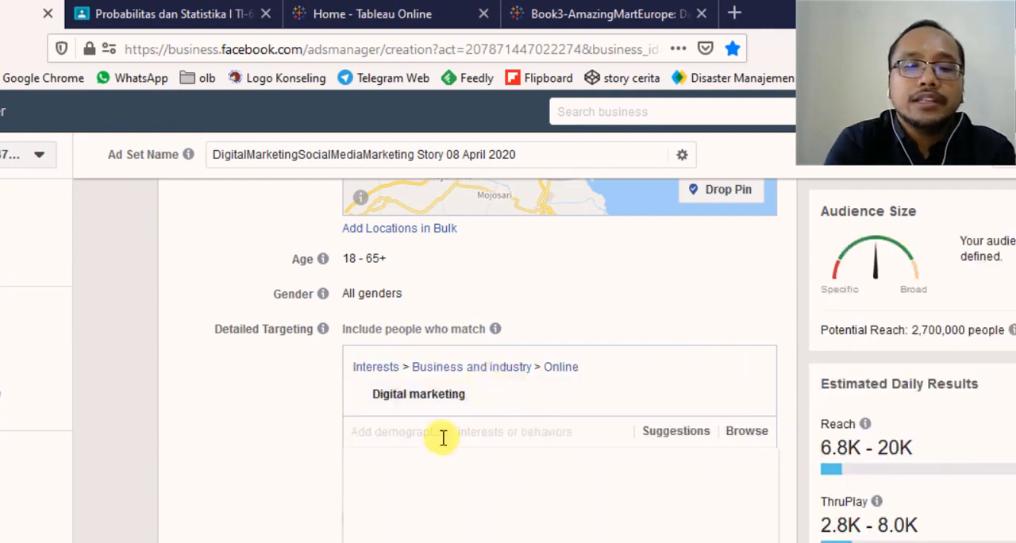
- Search detailed targeting for "social media marketing" and include the Social media marketing job title
{"action": "type", "text": "social media marketing"}
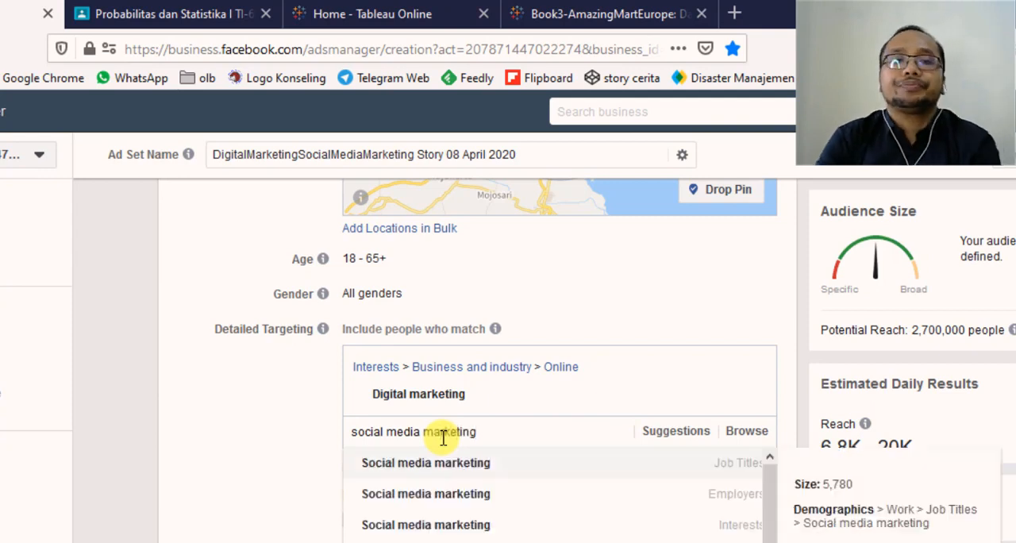
{"action": "left_click", "coordinate": [494, 465]}
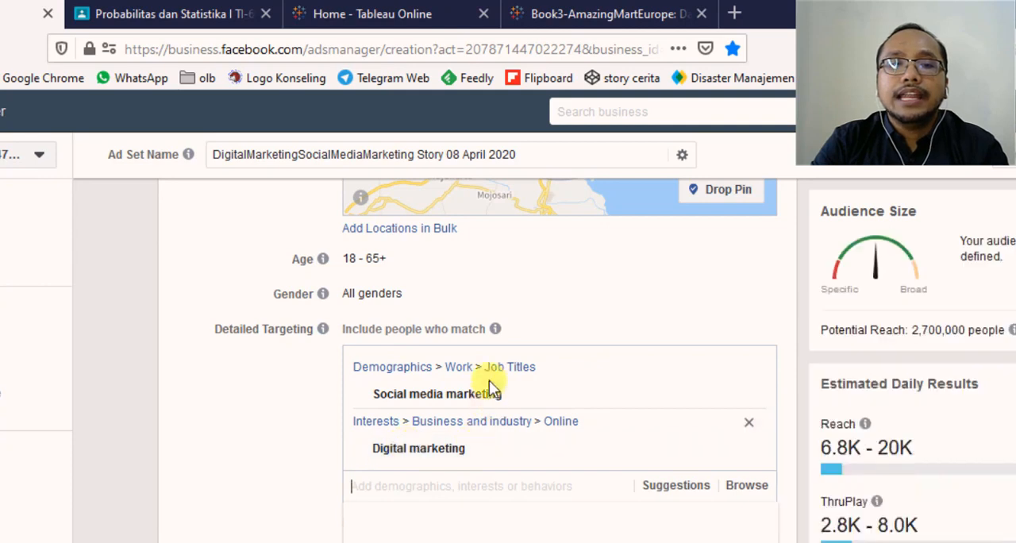
{"action": "scroll", "coordinate": [363, 431], "scroll_direction": "down", "scroll_amount": 2}
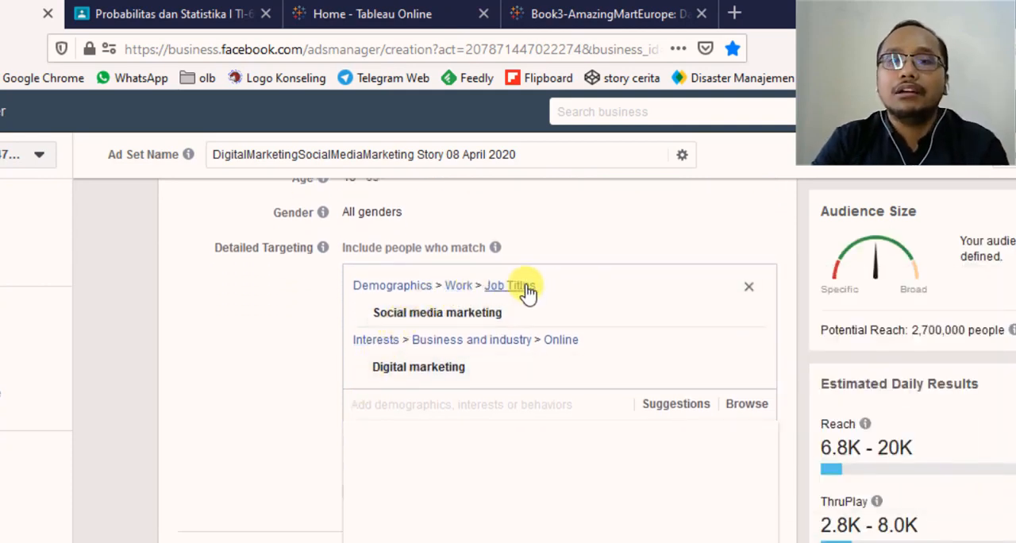
{"action": "mouse_move", "coordinate": [483, 316]}
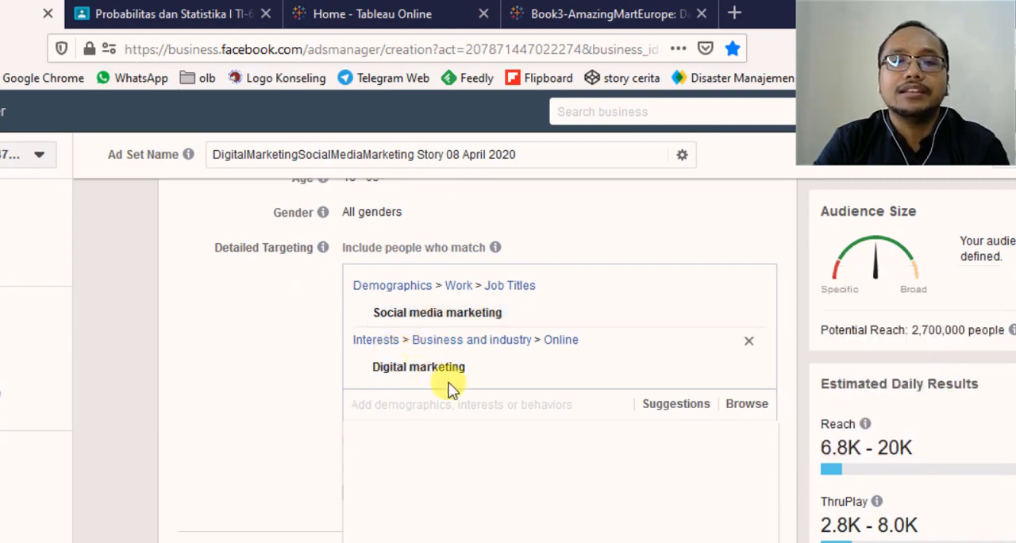
{"action": "mouse_move", "coordinate": [946, 329]}
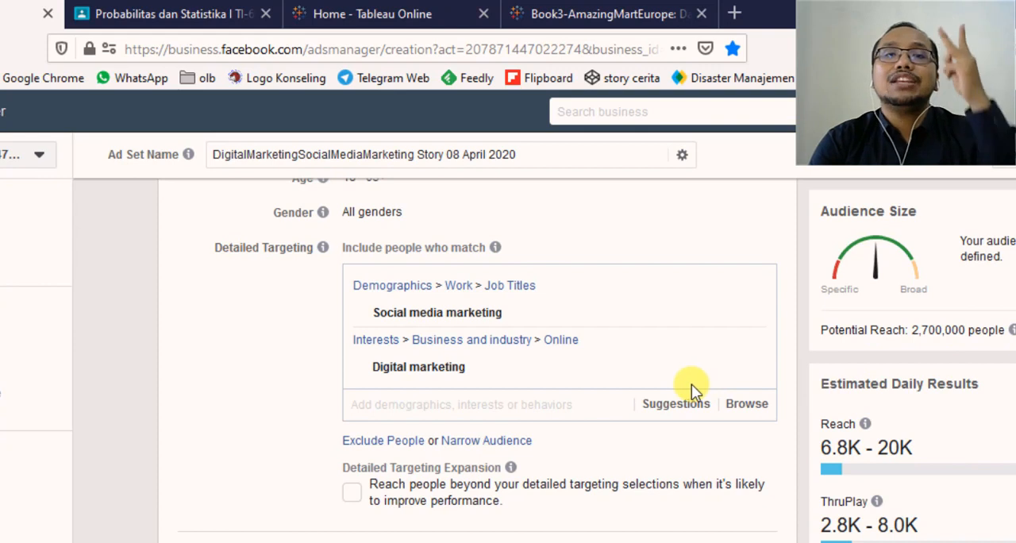
- Add the suggested job titles Social Media Strategist, Digital Marketing Strategist and Social Media Marketing Manager to the detailed targeting
{"action": "left_click", "coordinate": [664, 418]}
{"action": "scroll", "coordinate": [635, 405], "scroll_direction": "down", "scroll_amount": 2}
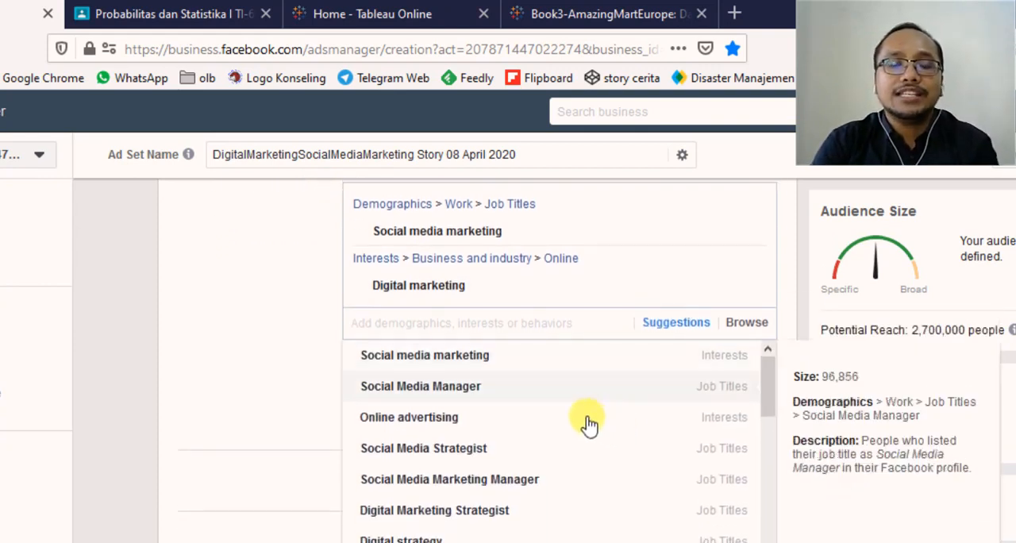
{"action": "scroll", "coordinate": [589, 433], "scroll_direction": "down", "scroll_amount": 1}
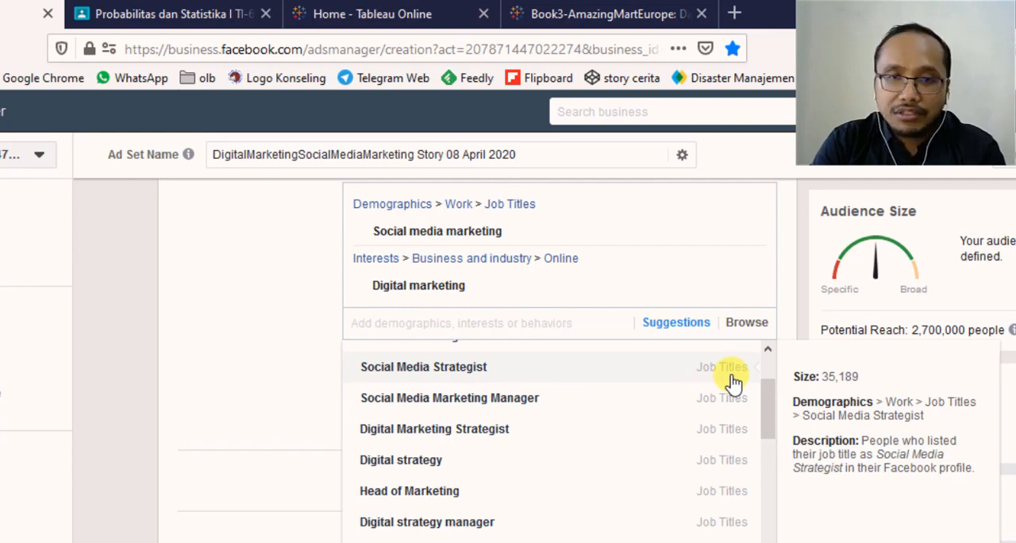
{"action": "left_click", "coordinate": [461, 374]}
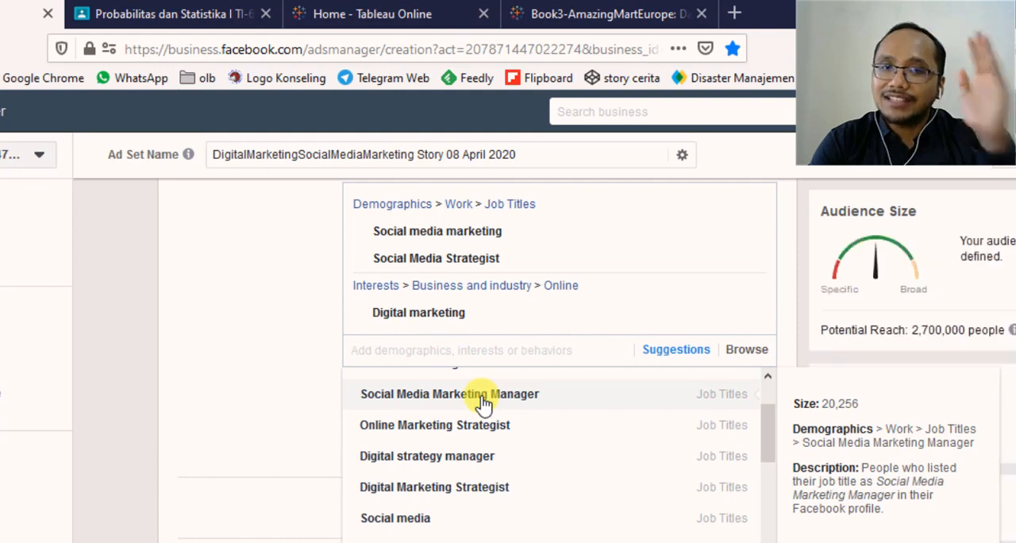
{"action": "scroll", "coordinate": [503, 481], "scroll_direction": "down", "scroll_amount": 3}
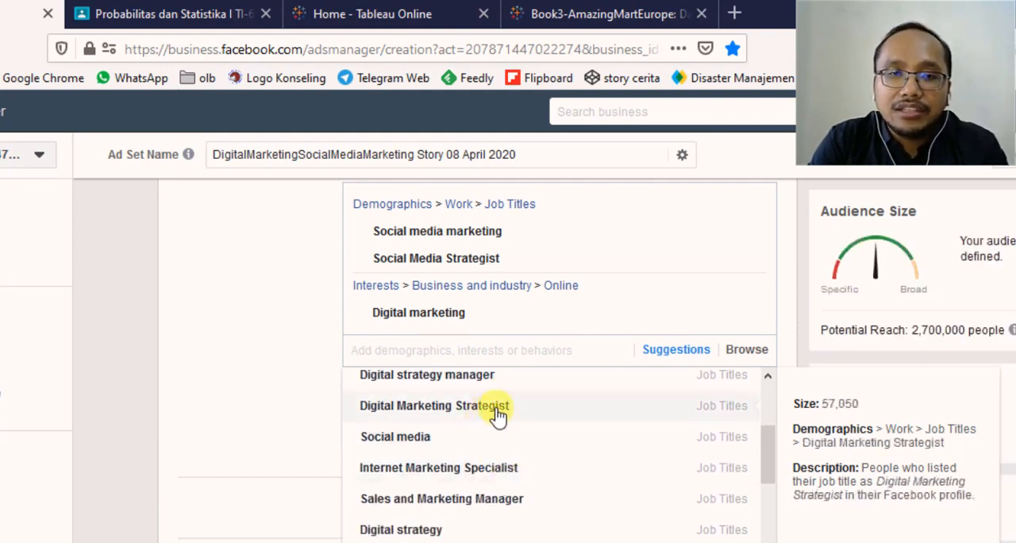
{"action": "left_click", "coordinate": [498, 415]}
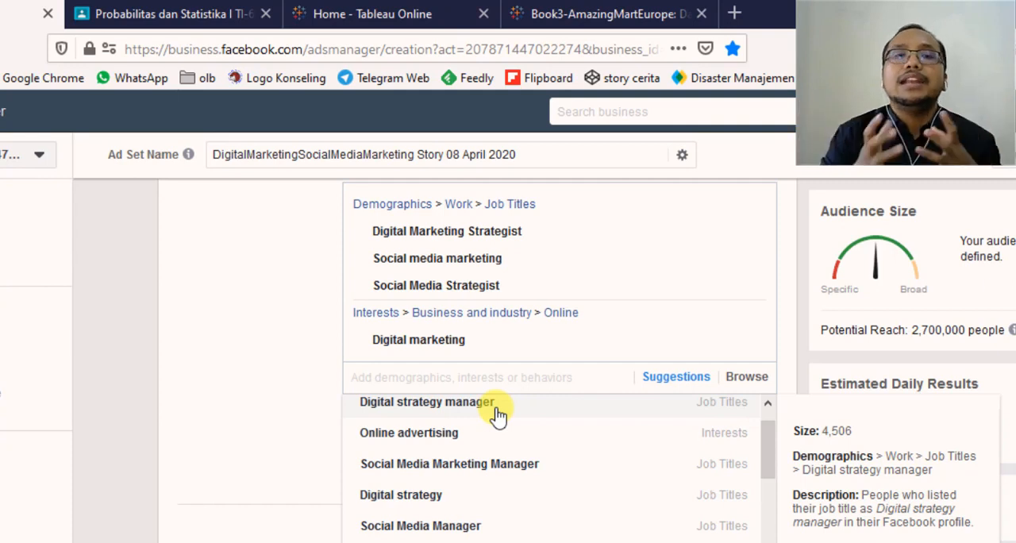
{"action": "left_click", "coordinate": [540, 476]}
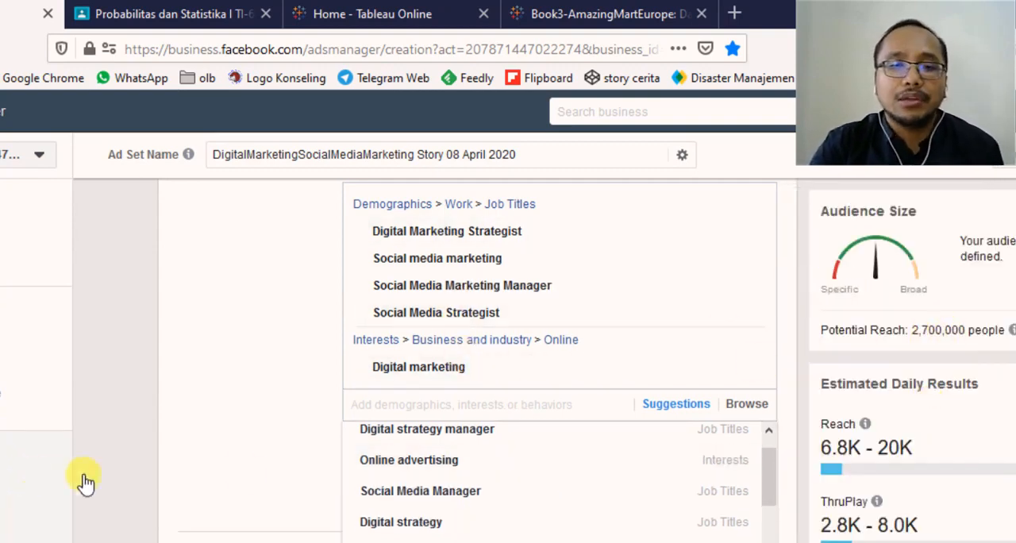
- Add the suggested job titles Online Marketing Strategist and Head of Marketing to the detailed targeting, and close the suggestions
{"action": "scroll", "coordinate": [318, 492], "scroll_direction": "down", "scroll_amount": 2}
{"action": "scroll", "coordinate": [548, 484], "scroll_direction": "down", "scroll_amount": 2}
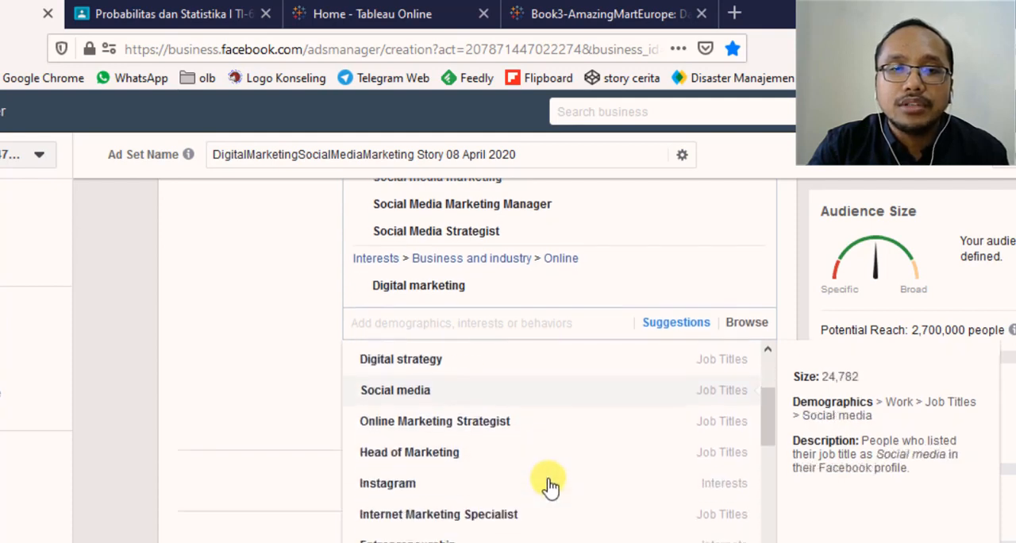
{"action": "left_click", "coordinate": [516, 429]}
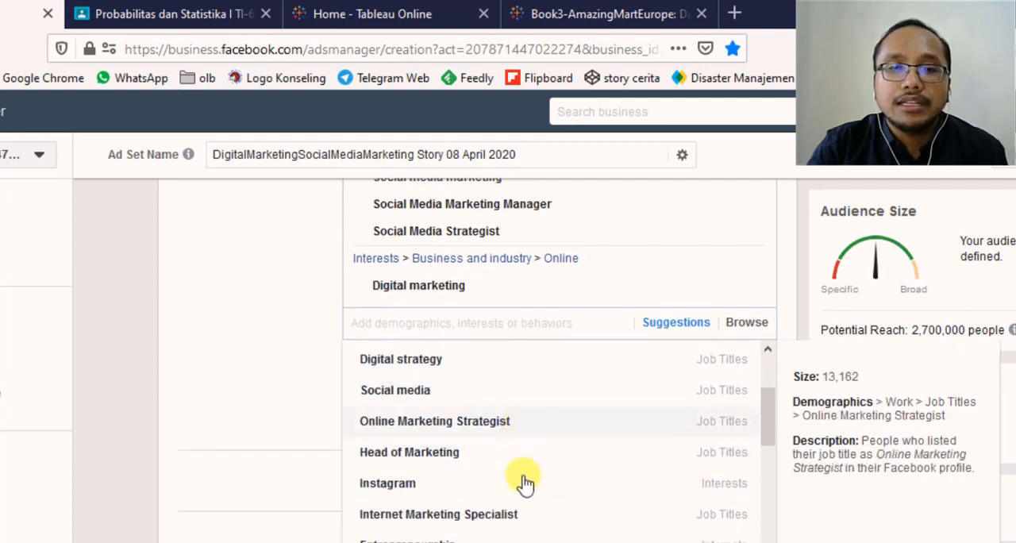
{"action": "scroll", "coordinate": [499, 511], "scroll_direction": "down", "scroll_amount": 4}
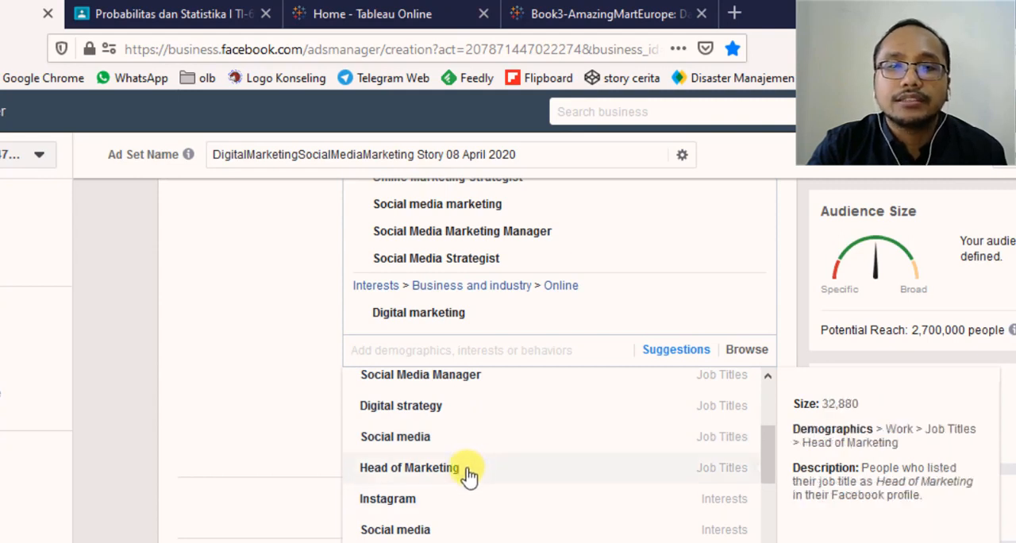
{"action": "left_click", "coordinate": [468, 474]}
{"action": "left_click", "coordinate": [287, 381]}
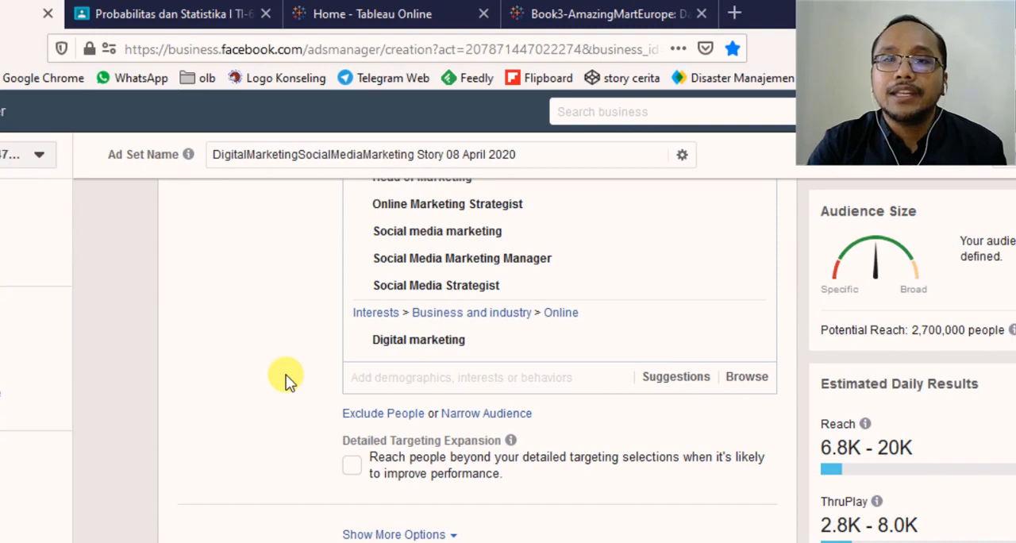
- Review the audience's locations, age, gender and detailed targeting selections
{"action": "scroll", "coordinate": [398, 368], "scroll_direction": "up", "scroll_amount": 1}
{"action": "scroll", "coordinate": [394, 384], "scroll_direction": "down", "scroll_amount": 3}
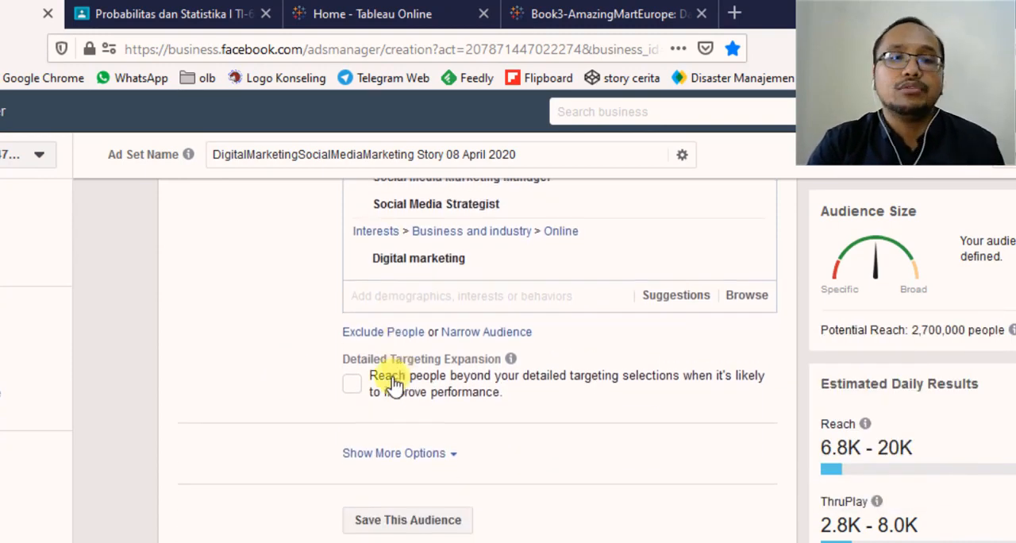
{"action": "scroll", "coordinate": [290, 375], "scroll_direction": "down", "scroll_amount": 2}
{"action": "scroll", "coordinate": [290, 372], "scroll_direction": "up", "scroll_amount": 5}
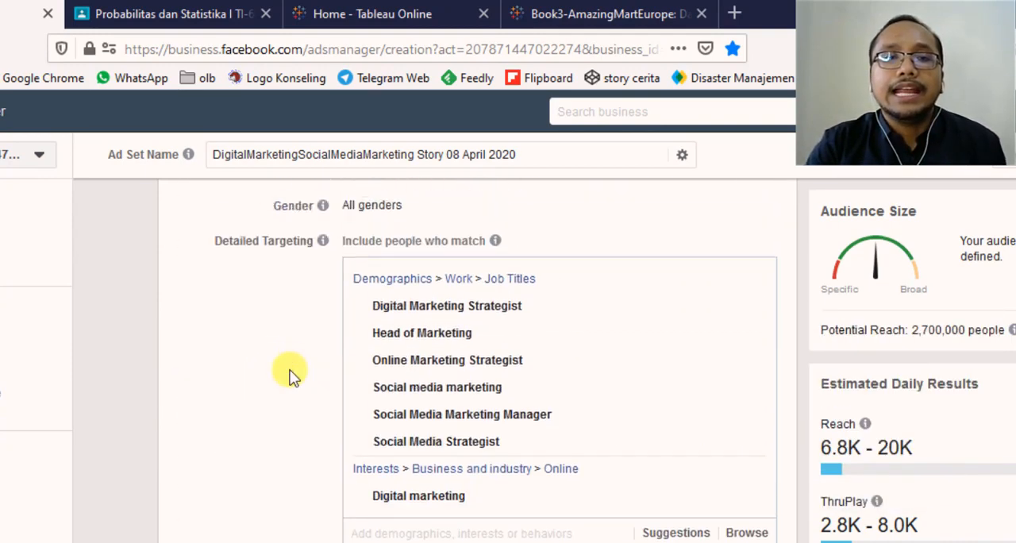
{"action": "scroll", "coordinate": [290, 373], "scroll_direction": "up", "scroll_amount": 3}
{"action": "scroll", "coordinate": [273, 288], "scroll_direction": "down", "scroll_amount": 2}
{"action": "scroll", "coordinate": [273, 294], "scroll_direction": "up", "scroll_amount": 2}
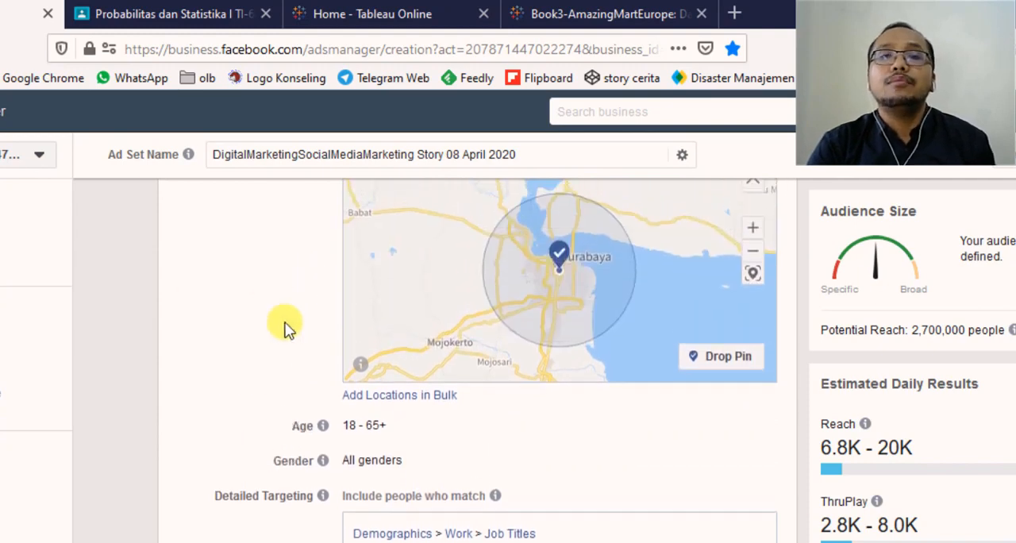
{"action": "scroll", "coordinate": [285, 325], "scroll_direction": "up", "scroll_amount": 1}
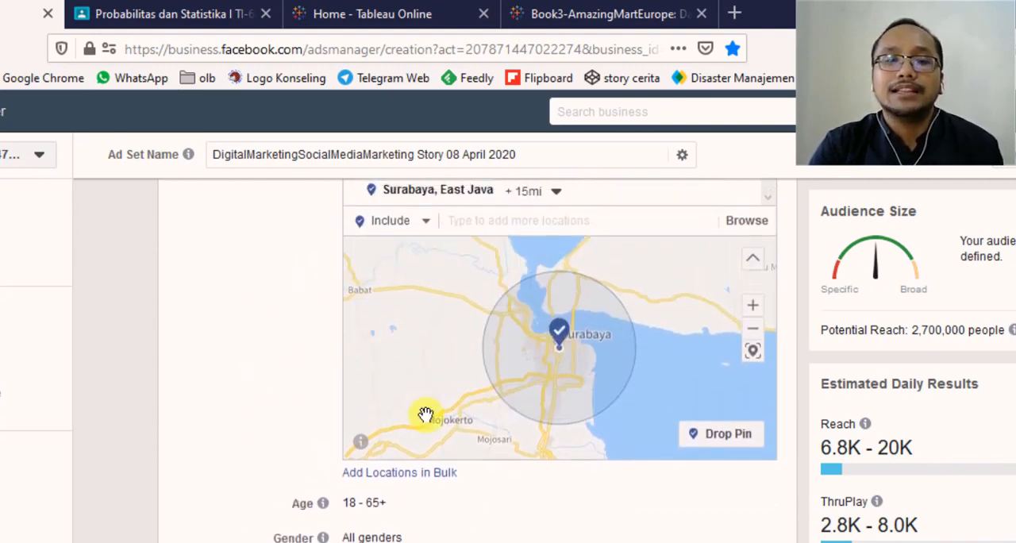
- Save this audience under the name "Audience Digital Marketing Lengkap"
{"action": "scroll", "coordinate": [426, 415], "scroll_direction": "down", "scroll_amount": 3}
{"action": "scroll", "coordinate": [211, 432], "scroll_direction": "down", "scroll_amount": 6}
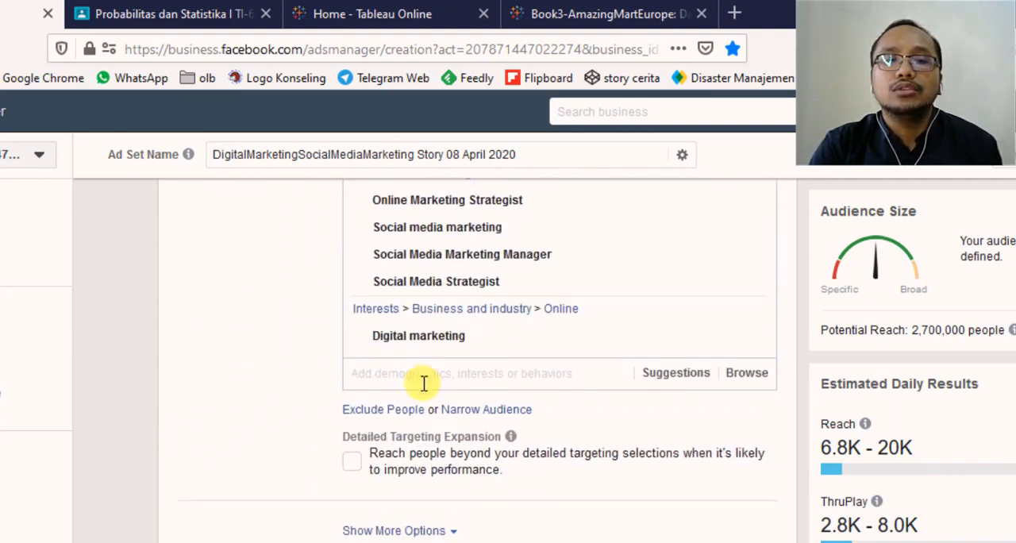
{"action": "scroll", "coordinate": [424, 385], "scroll_direction": "down", "scroll_amount": 1}
{"action": "left_click", "coordinate": [407, 523]}
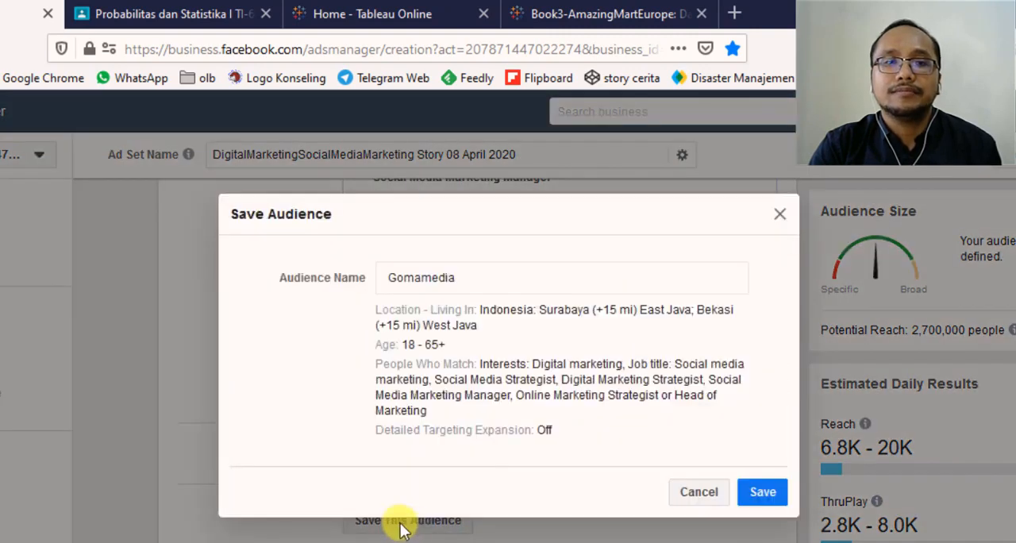
{"action": "left_click", "coordinate": [471, 280]}
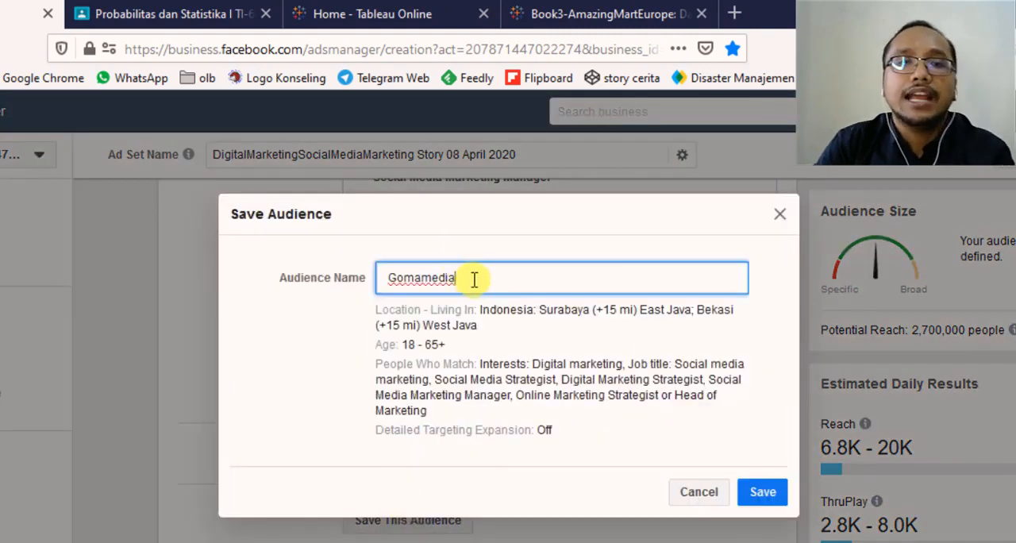
{"action": "key", "text": "BackSpace"}
{"action": "key", "text": "BackSpace"}
{"action": "key", "text": "BackSpace"}
{"action": "key", "text": "BackSpace"}
{"action": "key", "text": "BackSpace"}
{"action": "key", "text": "BackSpace"}
{"action": "key", "text": "BackSpace"}
{"action": "key", "text": "BackSpace"}
{"action": "key", "text": "BackSpace"}
{"action": "type", "text": "A"}
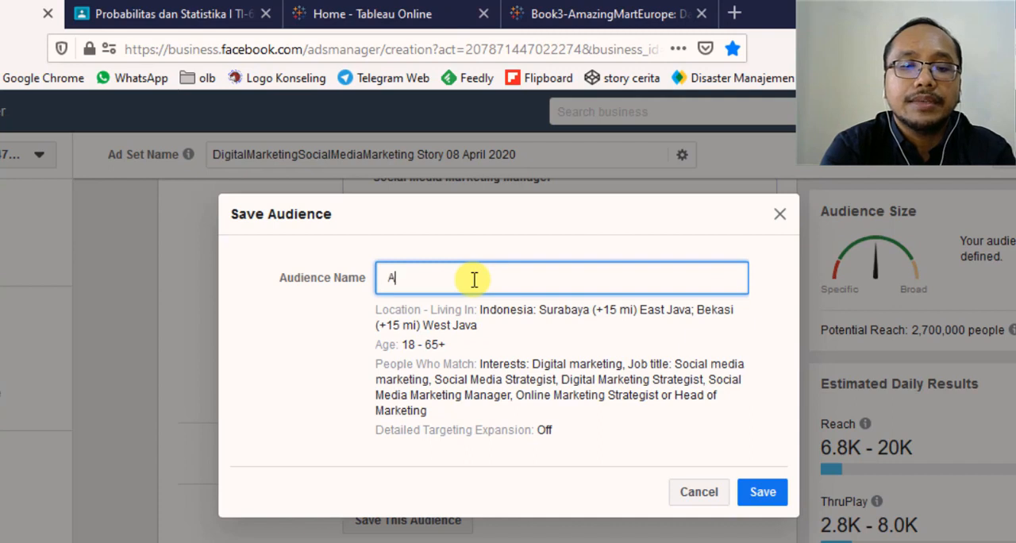
{"action": "type", "text": "udience "}
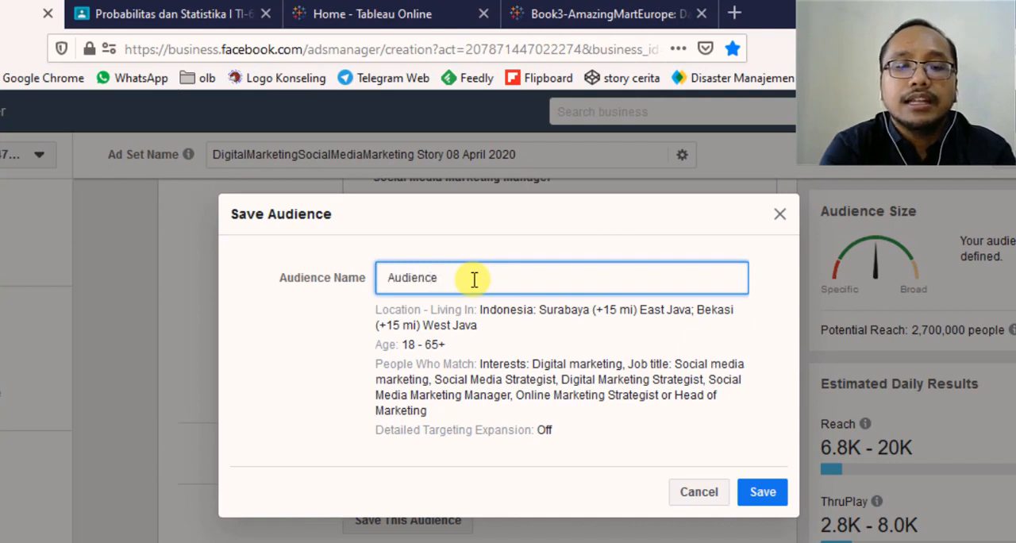
{"action": "type", "text": "Digital Ma"}
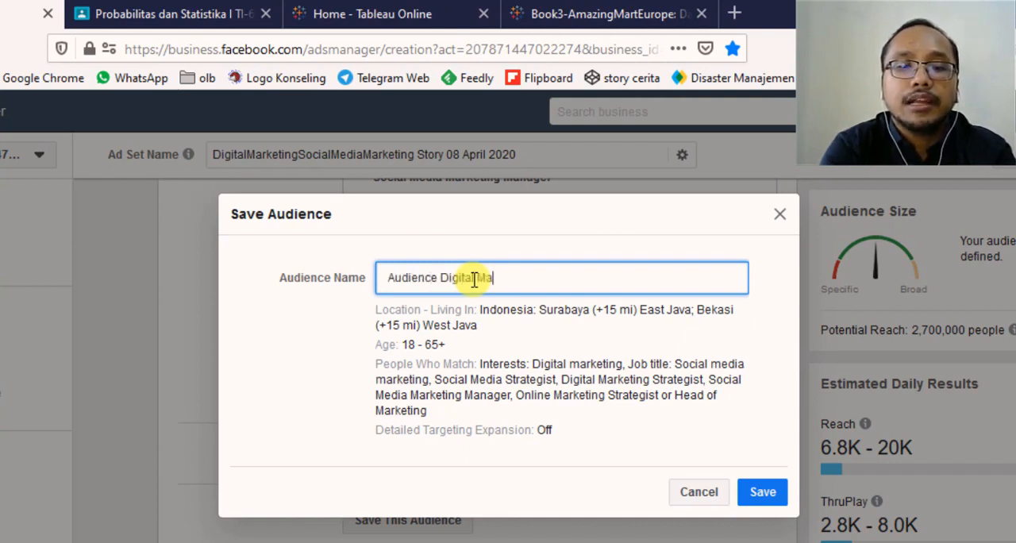
{"action": "type", "text": "rketing "}
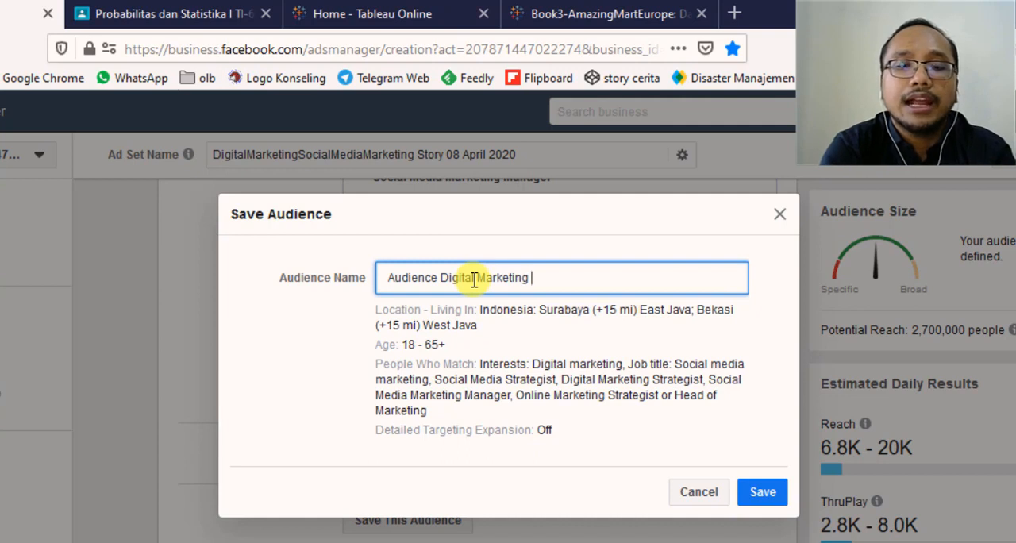
{"action": "type", "text": "Lengkap"}
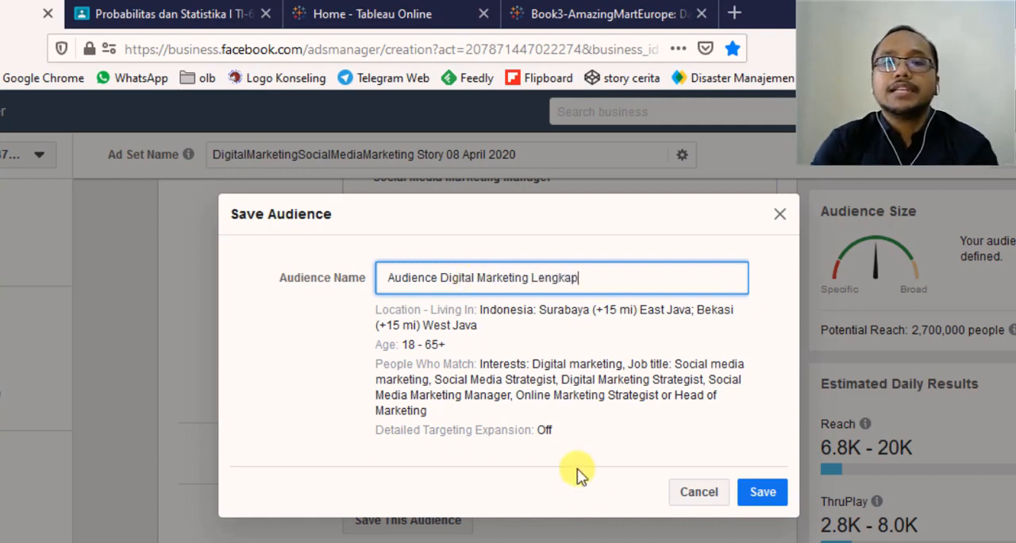
{"action": "left_click", "coordinate": [751, 492]}
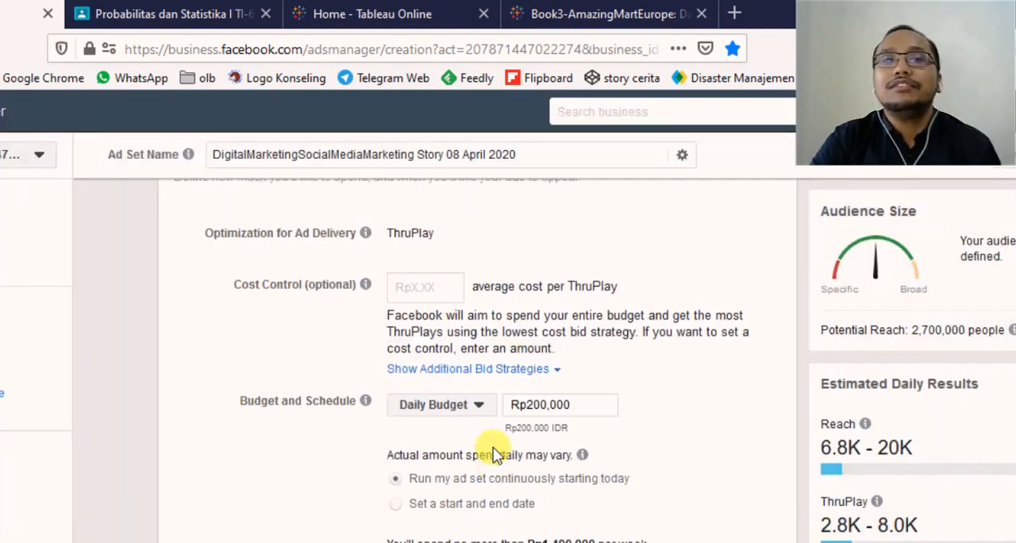
- In the new audience, search the locations for "surabaya" and include the city Surabaya, East Java, Indonesia
{"action": "scroll", "coordinate": [493, 447], "scroll_direction": "up", "scroll_amount": 5}
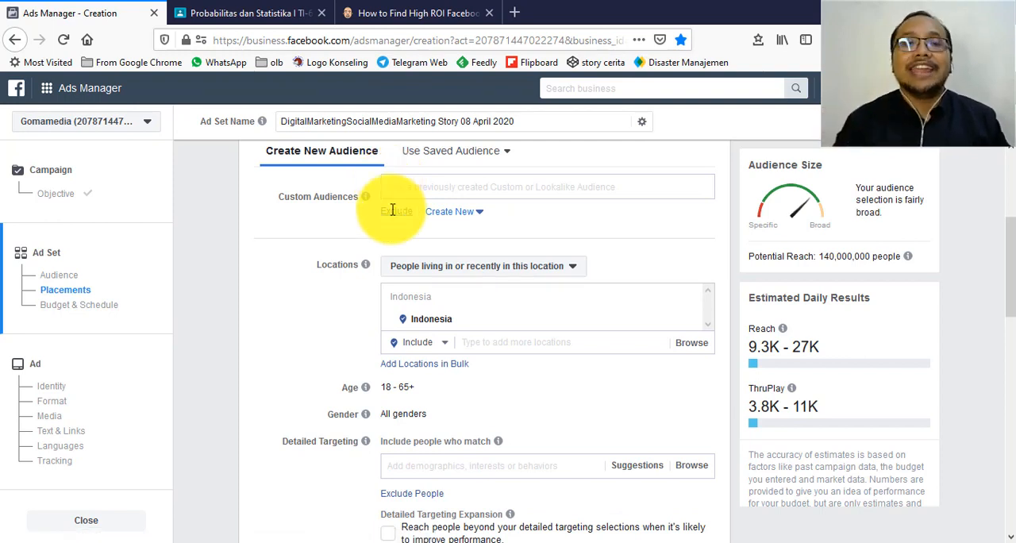
{"action": "scroll", "coordinate": [390, 215], "scroll_direction": "up", "scroll_amount": 1}
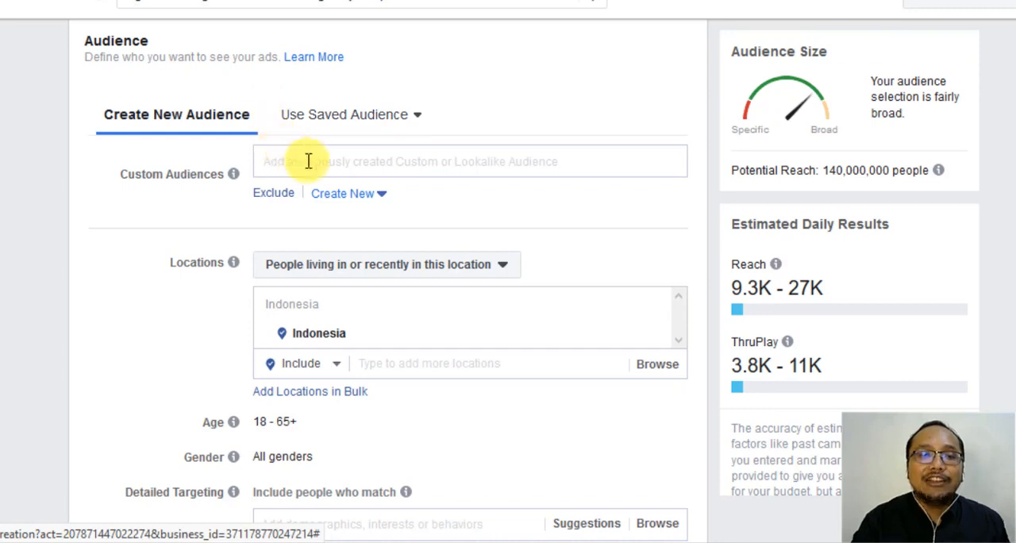
{"action": "scroll", "coordinate": [319, 180], "scroll_direction": "down", "scroll_amount": 2}
{"action": "scroll", "coordinate": [183, 170], "scroll_direction": "down", "scroll_amount": 4}
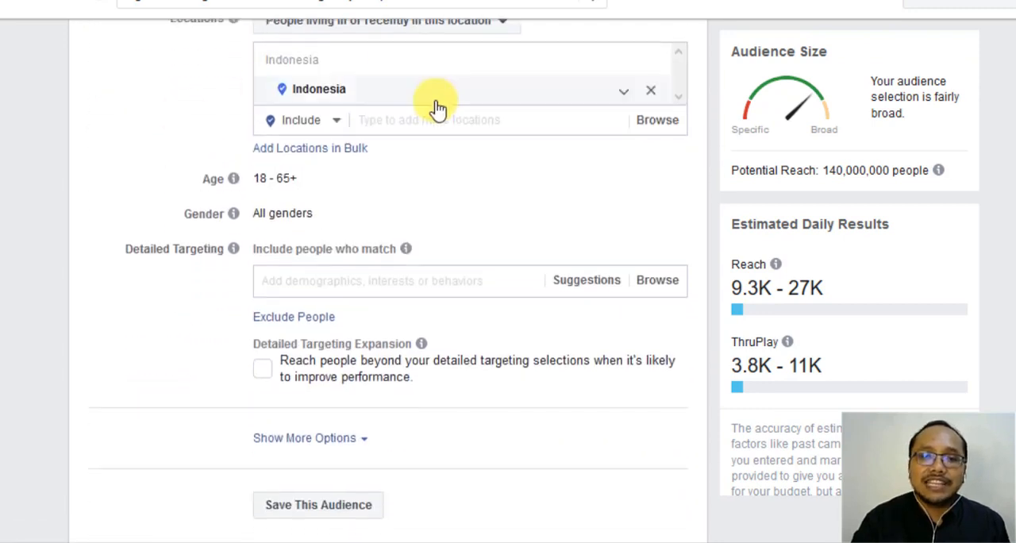
{"action": "left_click", "coordinate": [405, 117]}
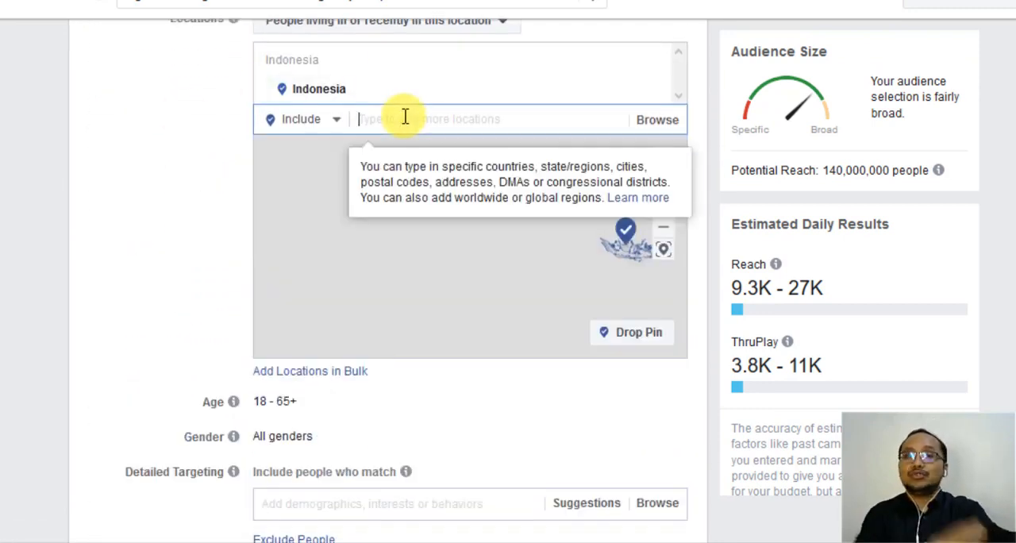
{"action": "type", "text": "surabaya"}
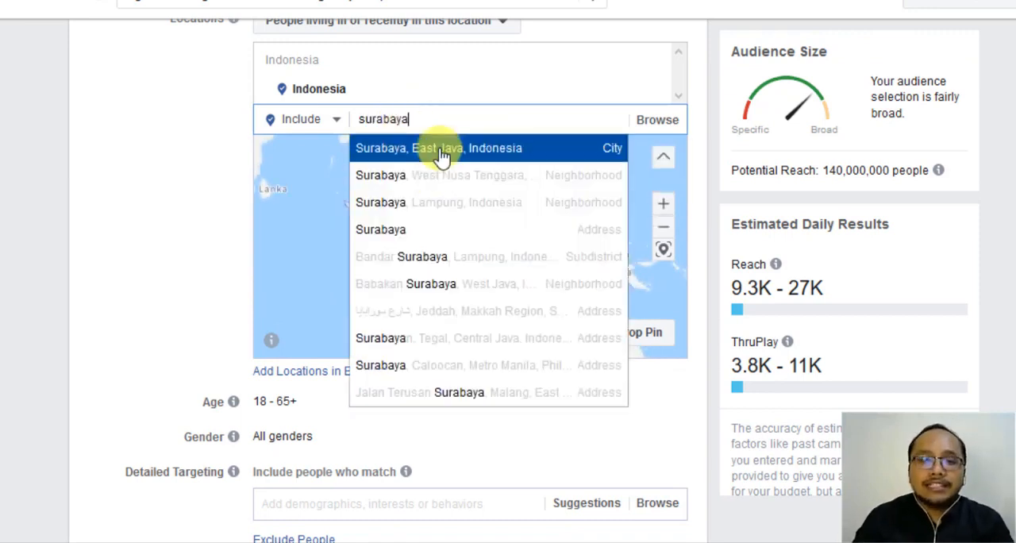
{"action": "left_click", "coordinate": [442, 151]}
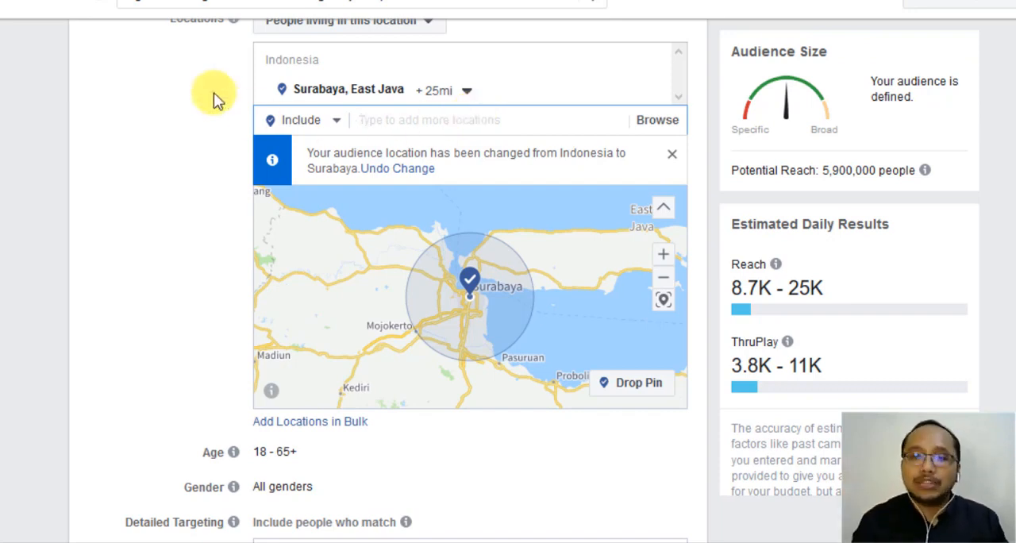
- Set the audience's age range to 24 - 44
{"action": "mouse_move", "coordinate": [840, 159]}
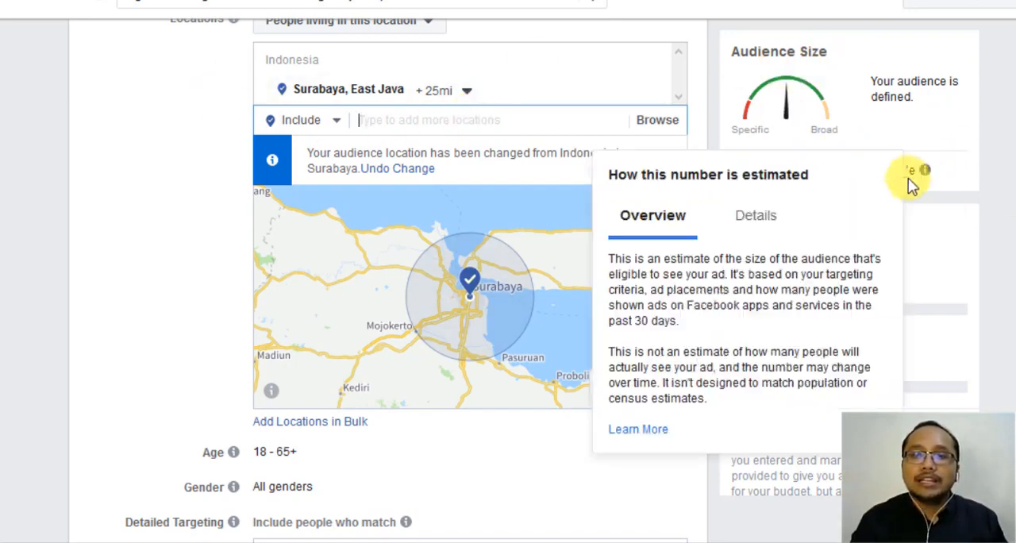
{"action": "scroll", "coordinate": [91, 196], "scroll_direction": "down", "scroll_amount": 2}
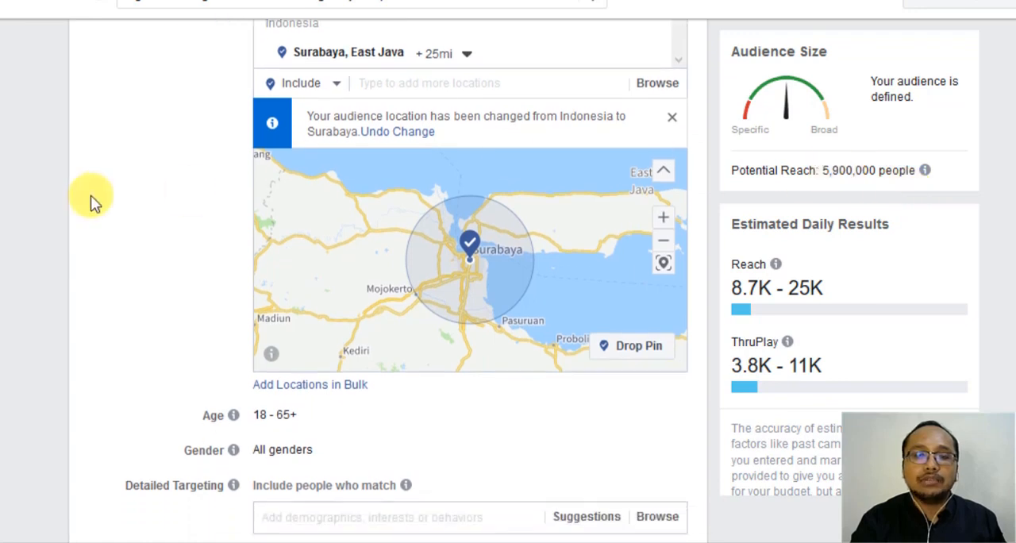
{"action": "scroll", "coordinate": [91, 196], "scroll_direction": "down", "scroll_amount": 1}
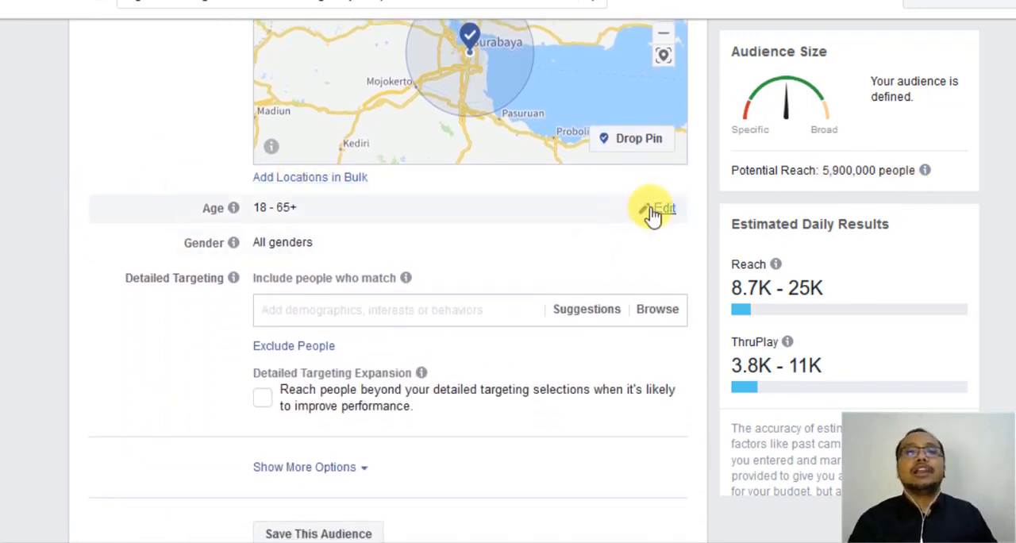
{"action": "left_click", "coordinate": [654, 210]}
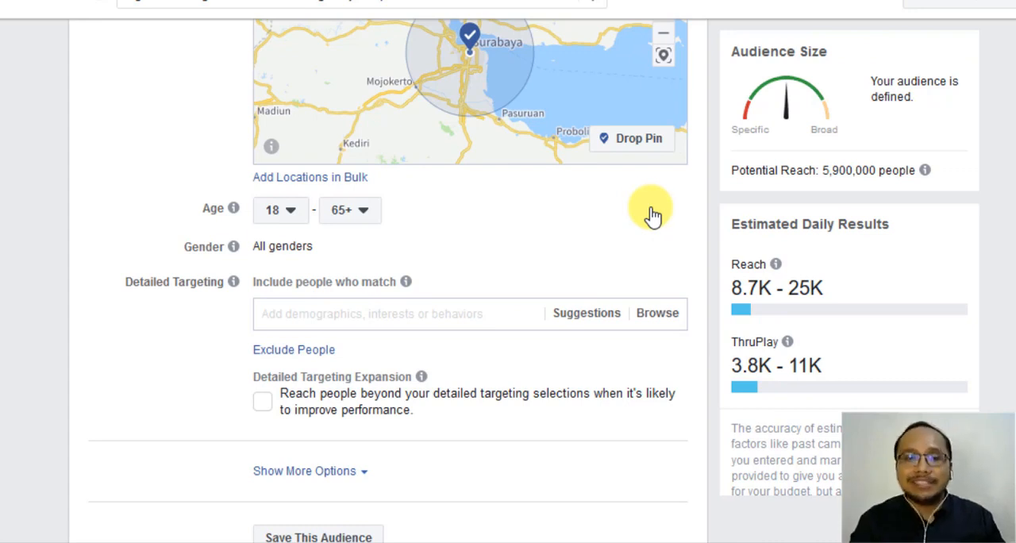
{"action": "left_click", "coordinate": [261, 218]}
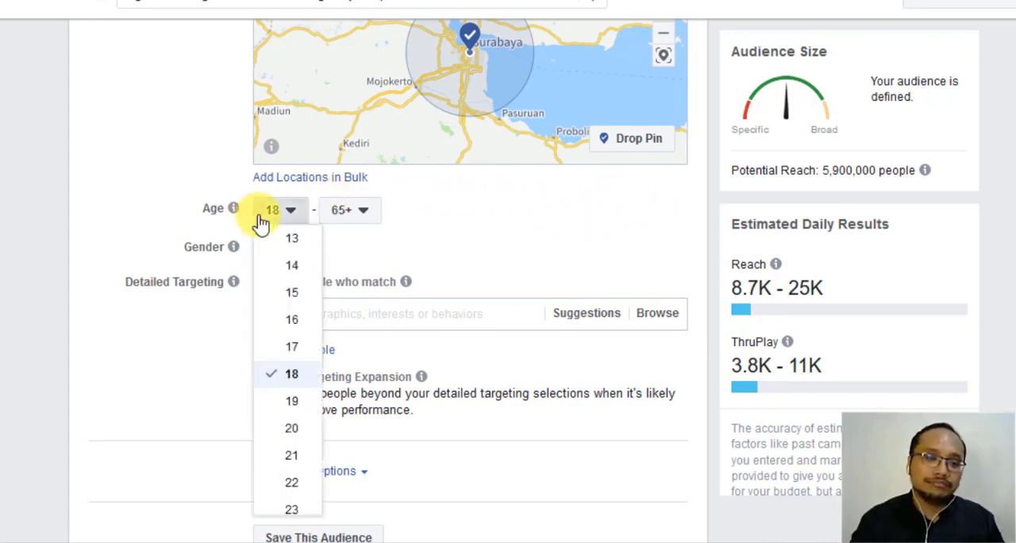
{"action": "scroll", "coordinate": [284, 322], "scroll_direction": "down", "scroll_amount": 3}
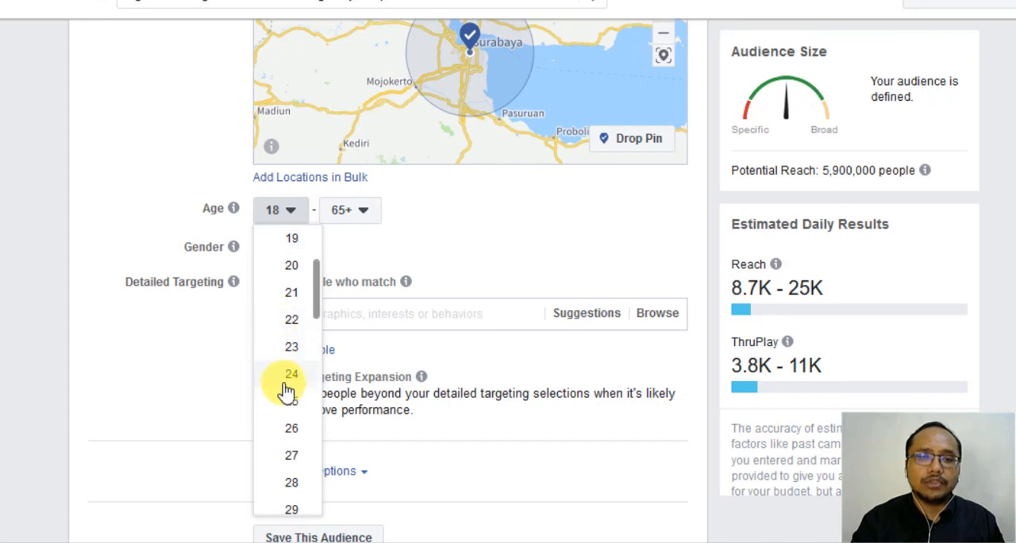
{"action": "left_click", "coordinate": [286, 375]}
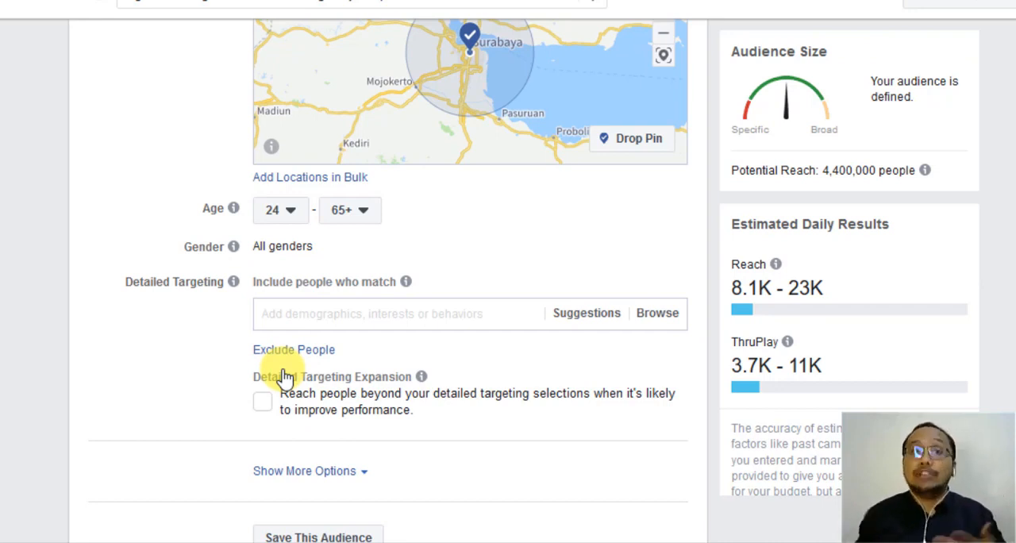
{"action": "left_click", "coordinate": [351, 226]}
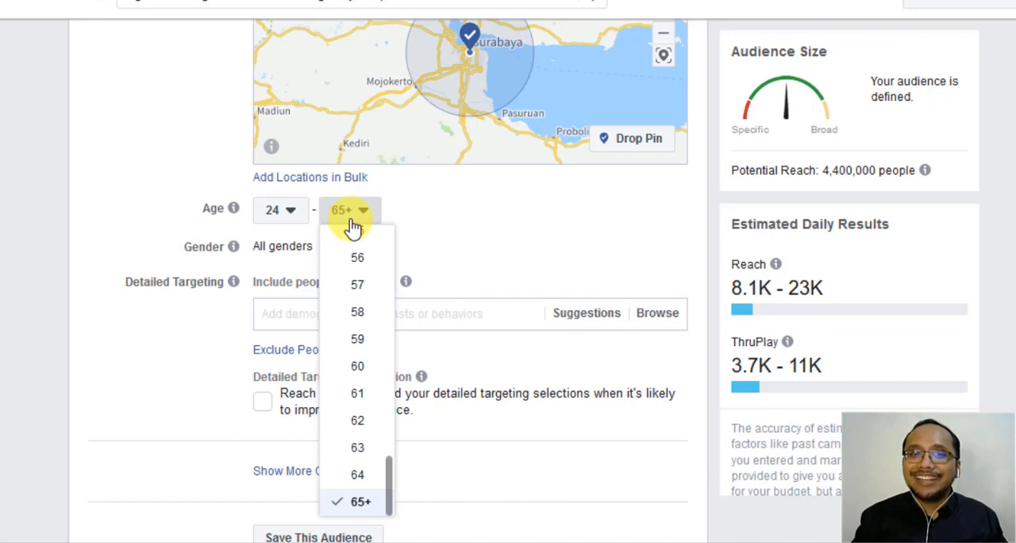
{"action": "scroll", "coordinate": [355, 308], "scroll_direction": "up", "scroll_amount": 3}
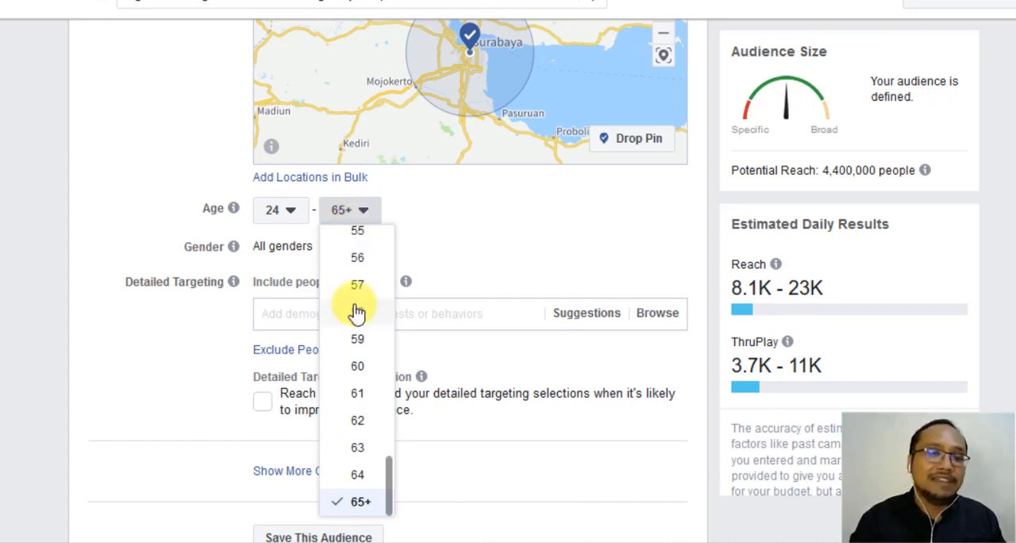
{"action": "scroll", "coordinate": [356, 312], "scroll_direction": "up", "scroll_amount": 5}
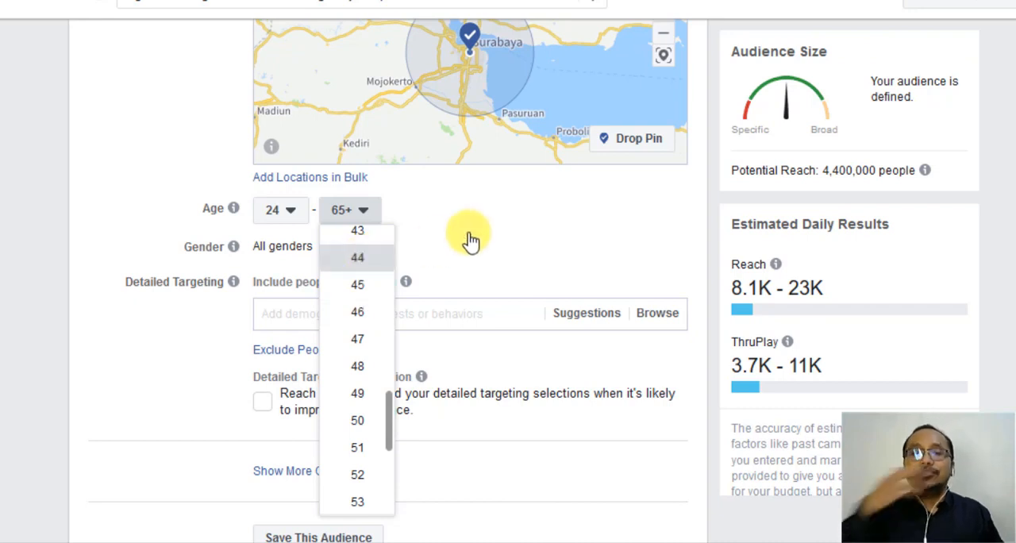
{"action": "key", "text": "Return"}
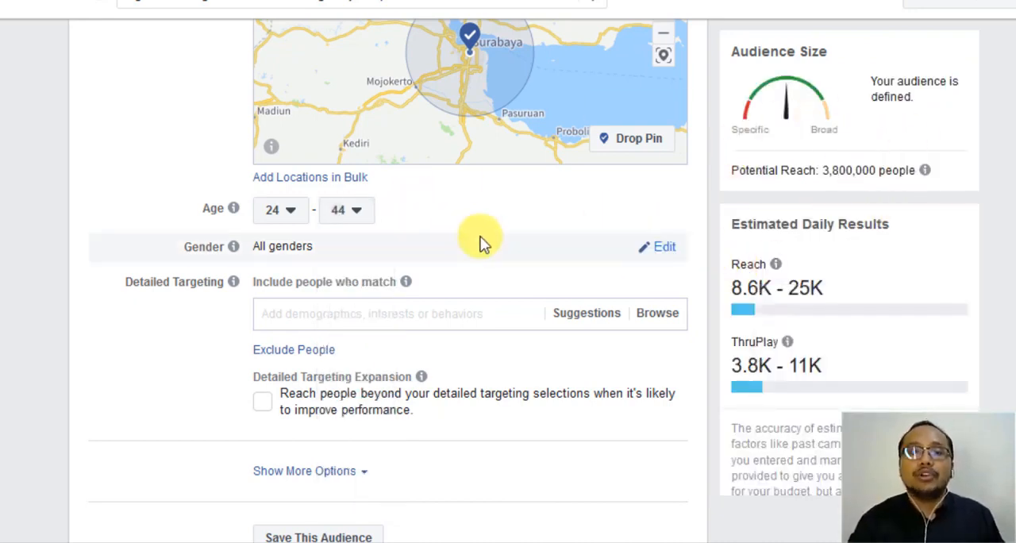
- Try searching the detailed targeting for "summarecon" and for "agung", clearing the search text each time
{"action": "scroll", "coordinate": [482, 243], "scroll_direction": "down", "scroll_amount": 1}
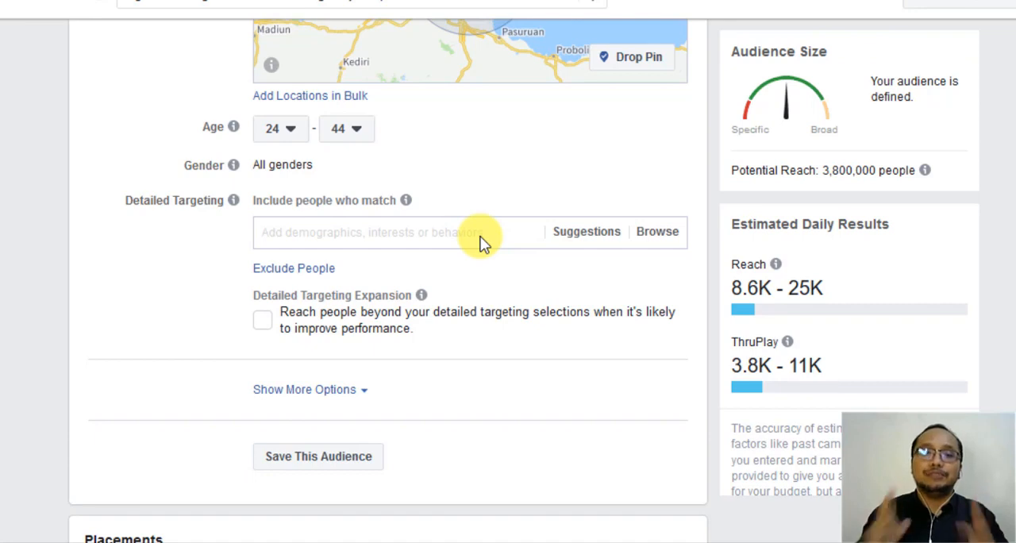
{"action": "scroll", "coordinate": [452, 230], "scroll_direction": "down", "scroll_amount": 1}
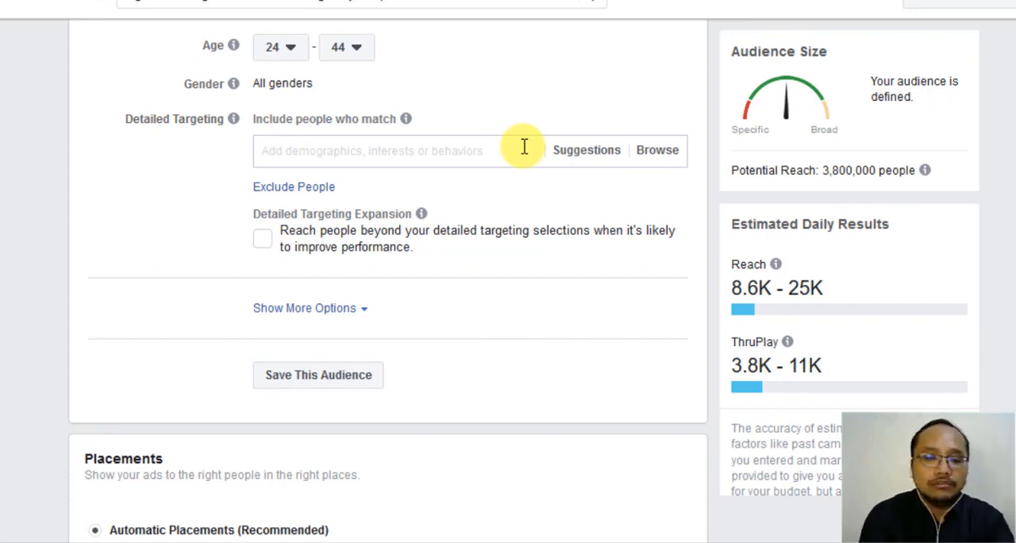
{"action": "type", "text": "summareco"}
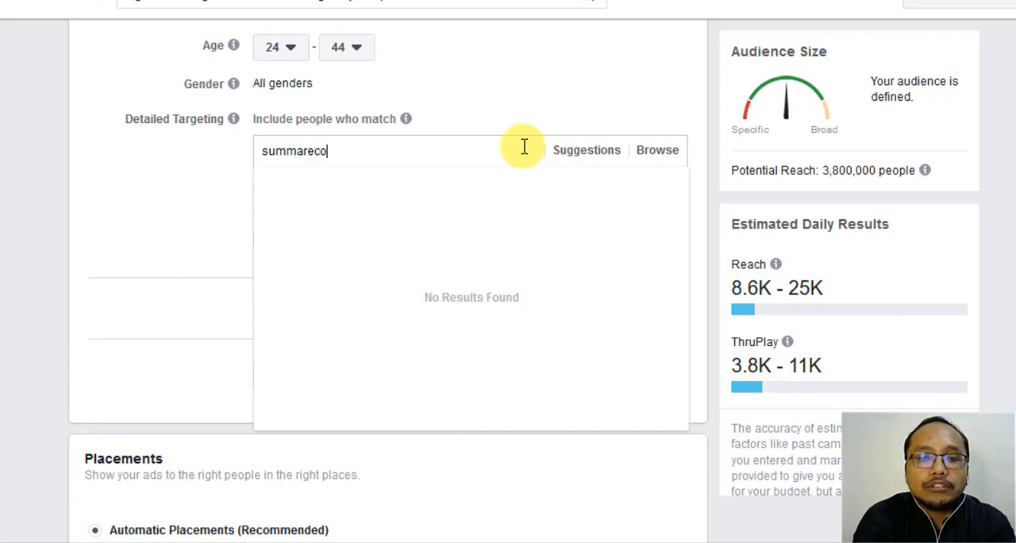
{"action": "type", "text": "n"}
{"action": "key", "text": "BackSpace"}
{"action": "key", "text": "BackSpace"}
{"action": "key", "text": "BackSpace"}
{"action": "key", "text": "BackSpace"}
{"action": "key", "text": "BackSpace"}
{"action": "key", "text": "BackSpace"}
{"action": "key", "text": "BackSpace"}
{"action": "key", "text": "BackSpace"}
{"action": "key", "text": "BackSpace"}
{"action": "key", "text": "BackSpace"}
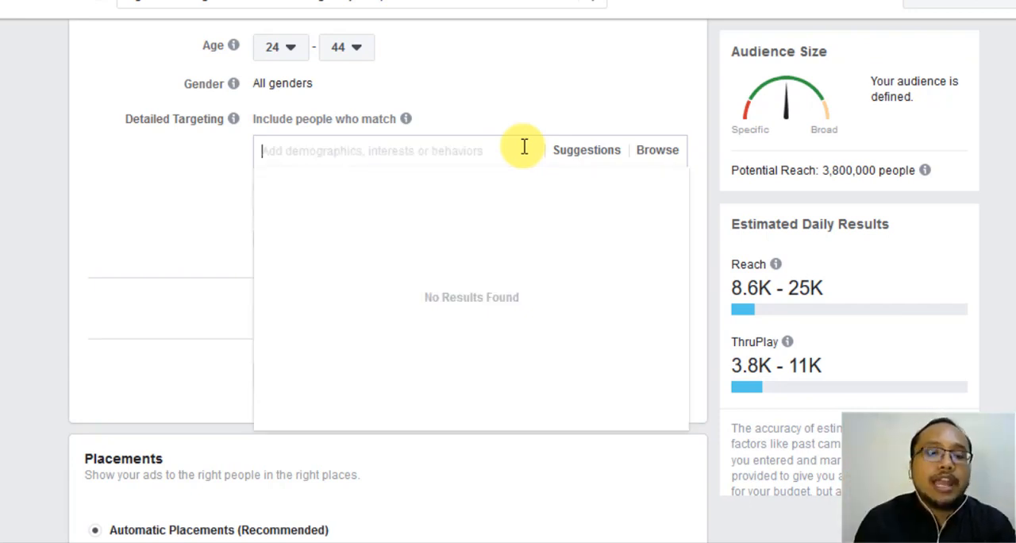
{"action": "type", "text": "agung"}
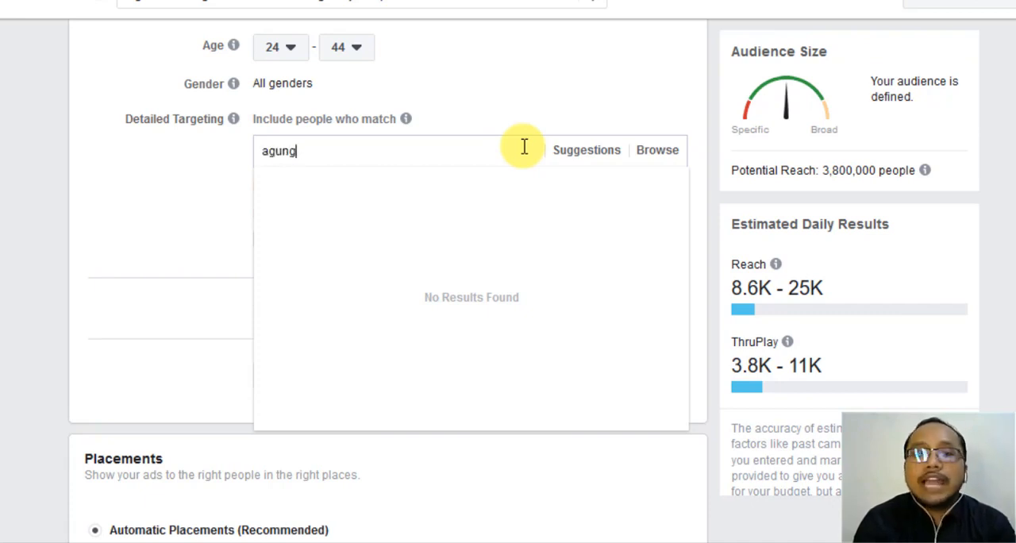
{"action": "key", "text": "BackSpace"}
{"action": "key", "text": "BackSpace"}
{"action": "key", "text": "BackSpace"}
{"action": "key", "text": "BackSpace"}
{"action": "key", "text": "BackSpace"}
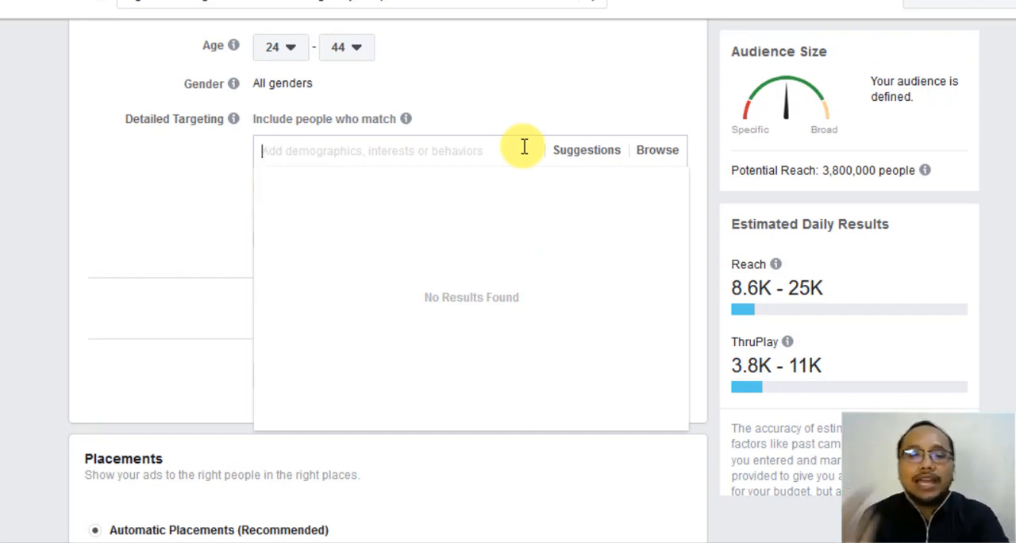
- Search for and add the interests Hilton Hotels & Resorts, Rolex and TAG Heuer to the detailed targeting
{"action": "type", "text": "hilton"}
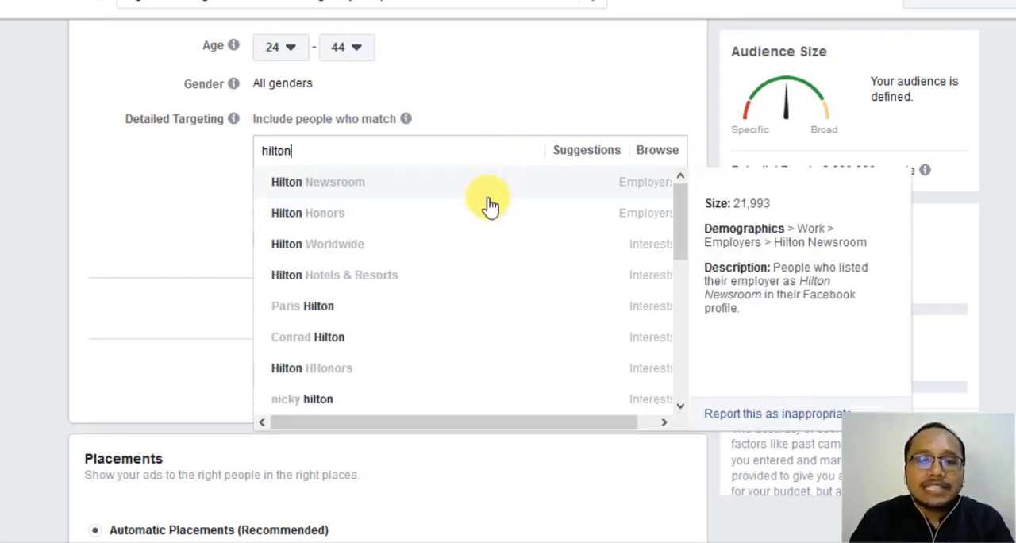
{"action": "left_click", "coordinate": [419, 274]}
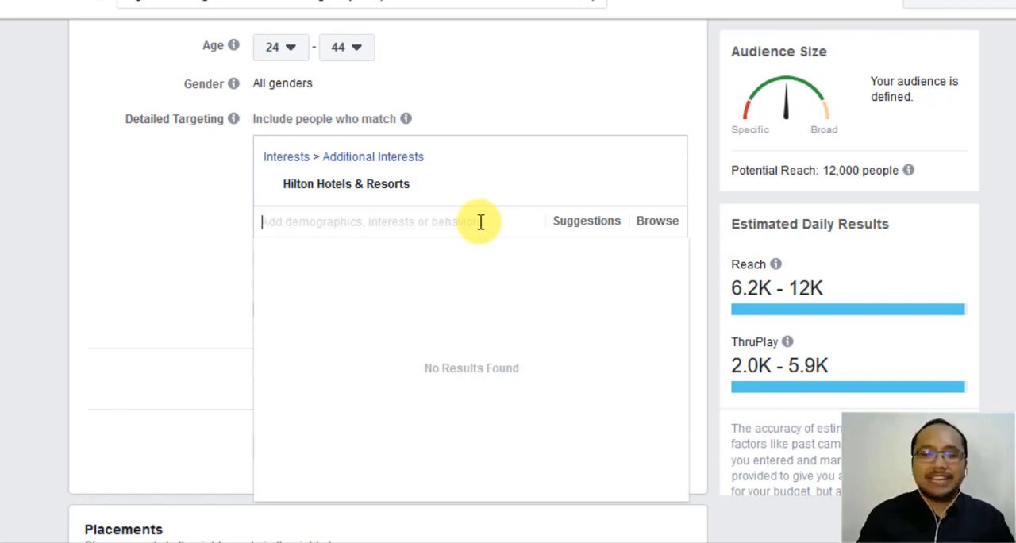
{"action": "type", "text": "role"}
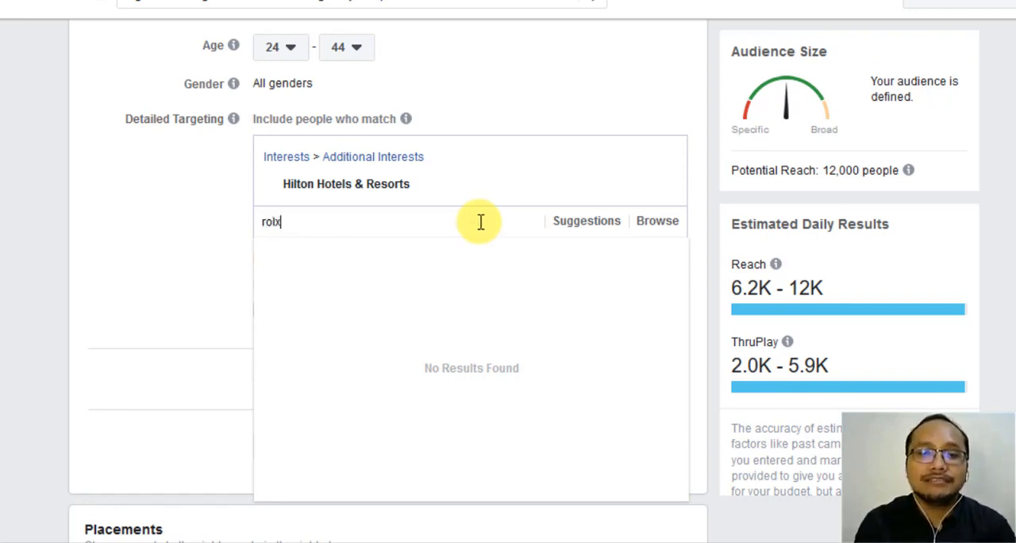
{"action": "type", "text": "x"}
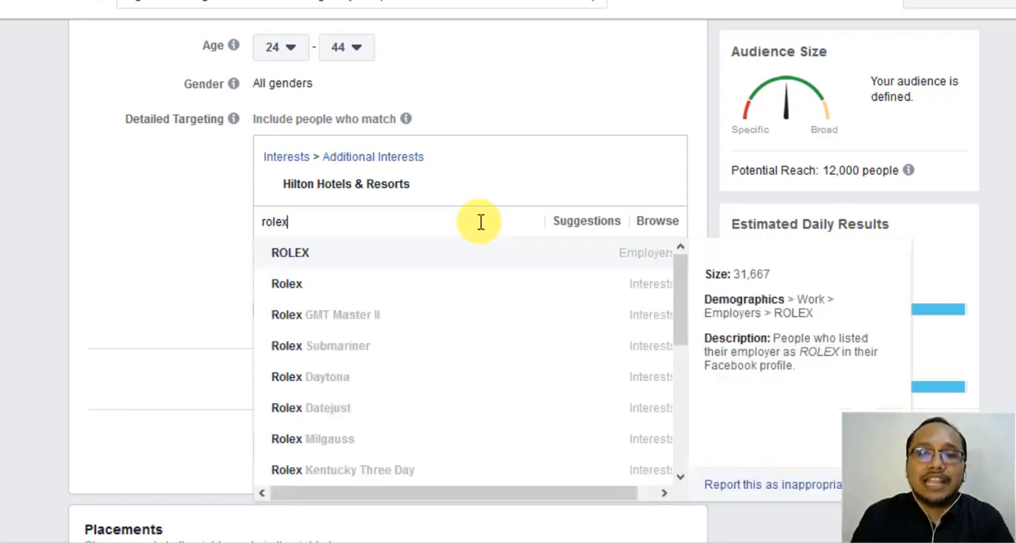
{"action": "left_click", "coordinate": [368, 286]}
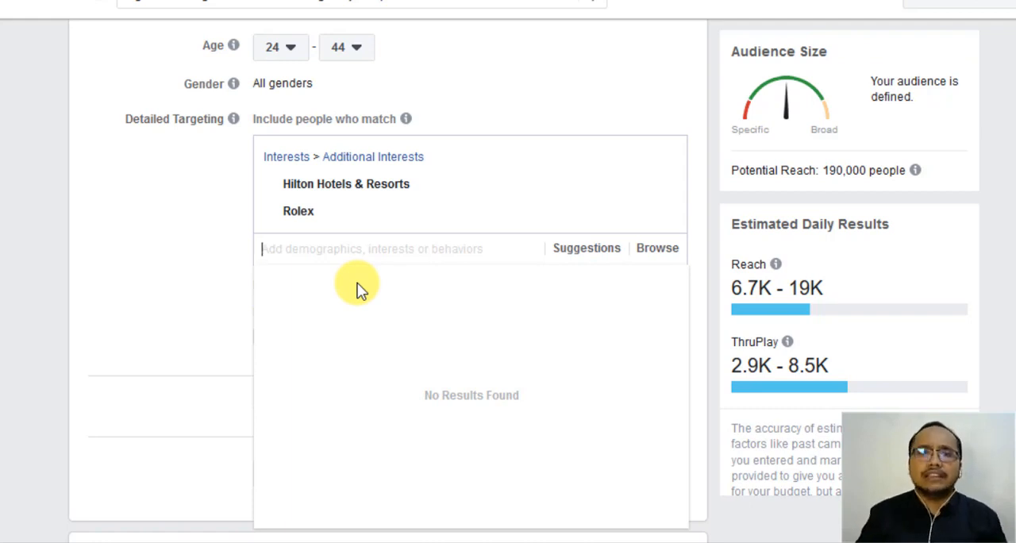
{"action": "type", "text": "tag he"}
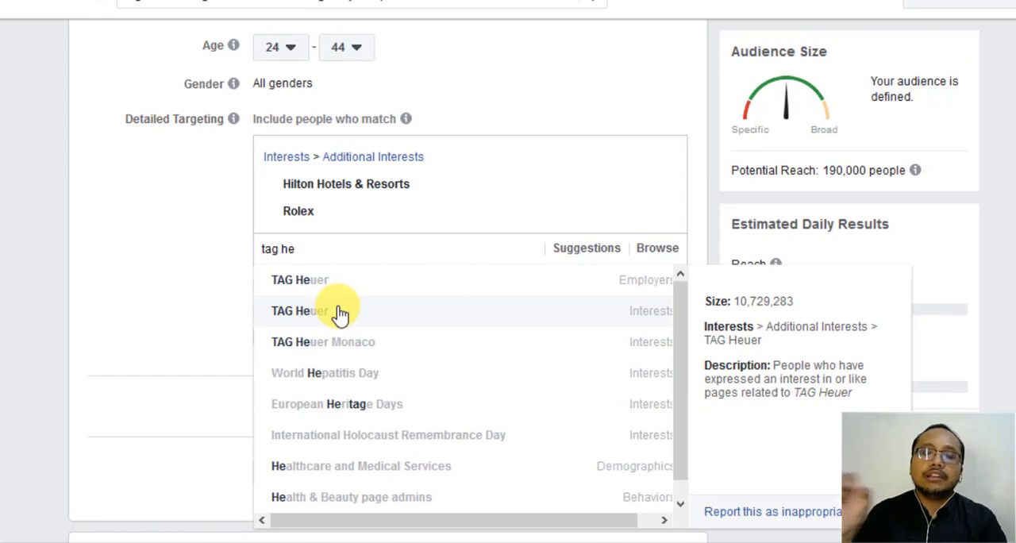
{"action": "left_click", "coordinate": [340, 314]}
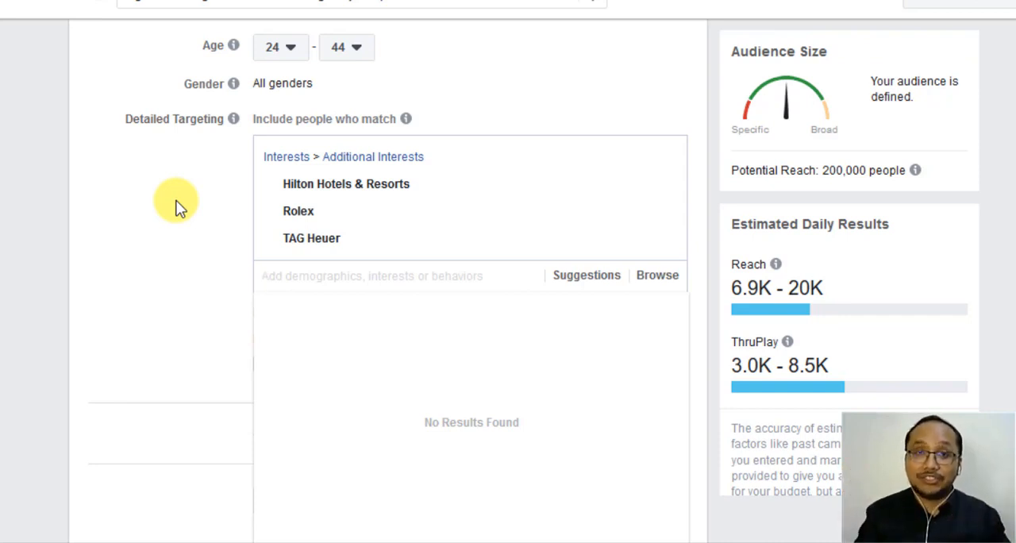
- Search the detailed targeting for "ios", look through the matching options and clear the search text
{"action": "type", "text": "ios"}
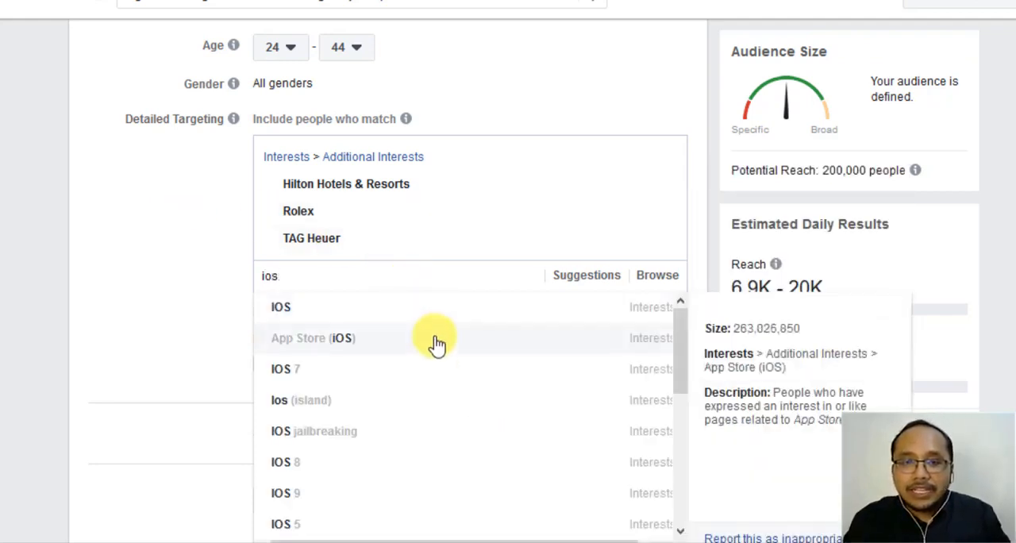
{"action": "scroll", "coordinate": [436, 347], "scroll_direction": "down", "scroll_amount": 3}
{"action": "scroll", "coordinate": [437, 347], "scroll_direction": "up", "scroll_amount": 3}
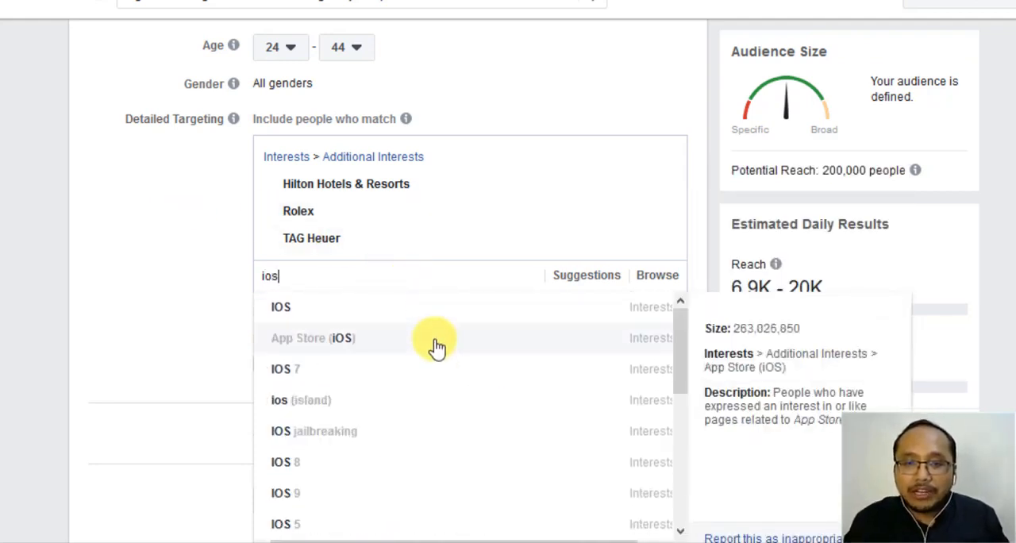
{"action": "scroll", "coordinate": [436, 347], "scroll_direction": "down", "scroll_amount": 5}
{"action": "scroll", "coordinate": [435, 347], "scroll_direction": "up", "scroll_amount": 5}
{"action": "scroll", "coordinate": [434, 347], "scroll_direction": "down", "scroll_amount": 5}
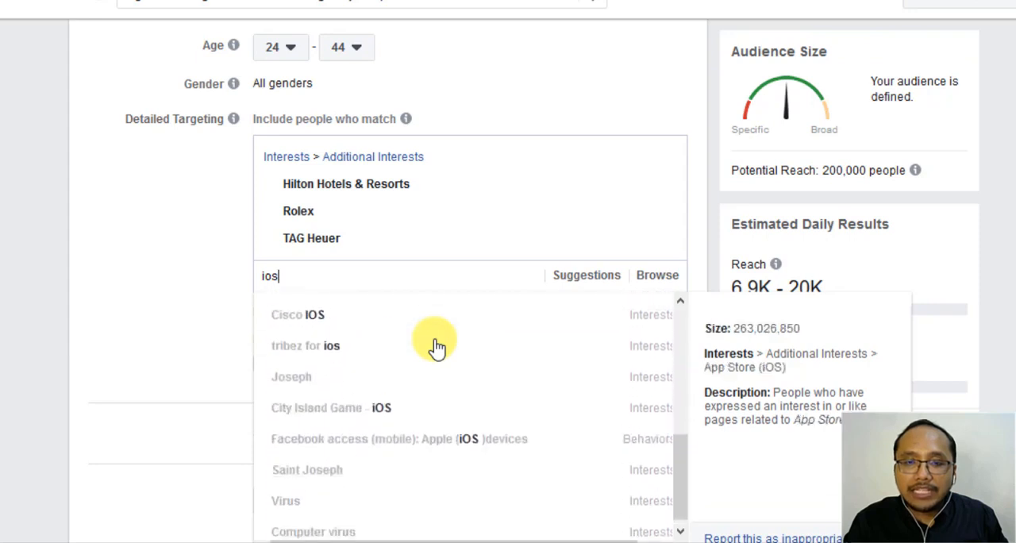
{"action": "scroll", "coordinate": [433, 347], "scroll_direction": "up", "scroll_amount": 5}
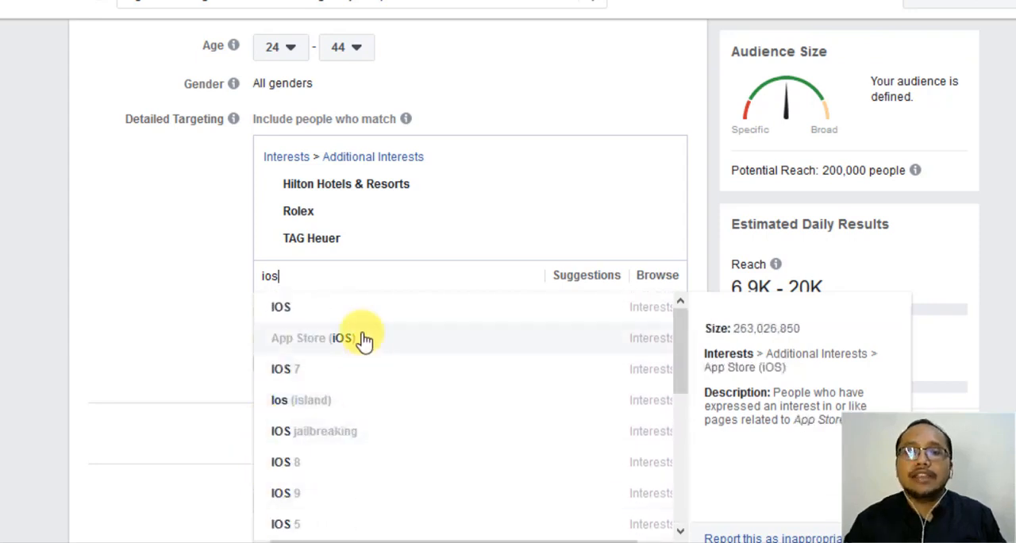
{"action": "left_click_drag", "start_coordinate": [319, 278], "coordinate": [243, 275]}
{"action": "key", "text": "BackSpace"}
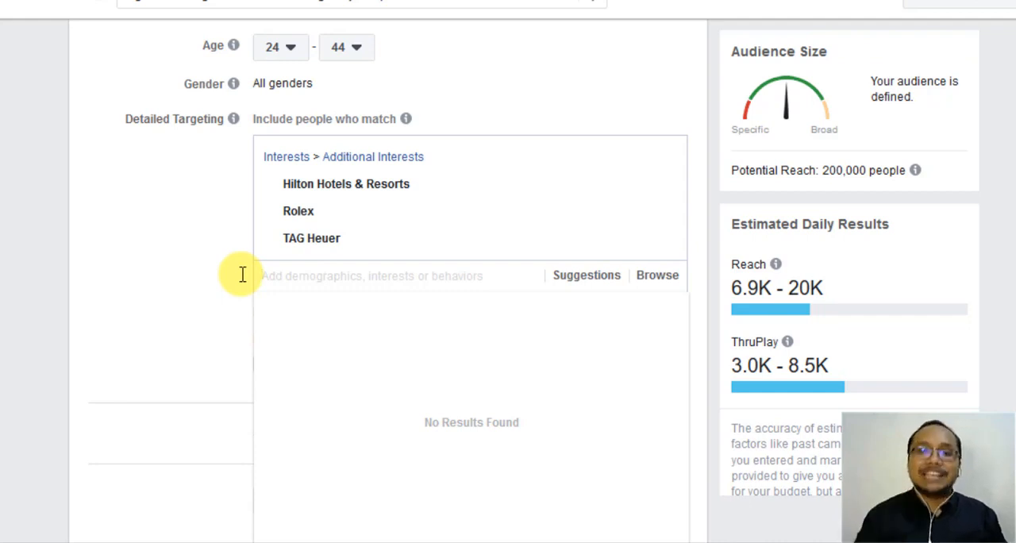
- Browse the detailed targeting categories and look through the Demographics and Interests groups, collapsing each one again
{"action": "left_click", "coordinate": [666, 279]}
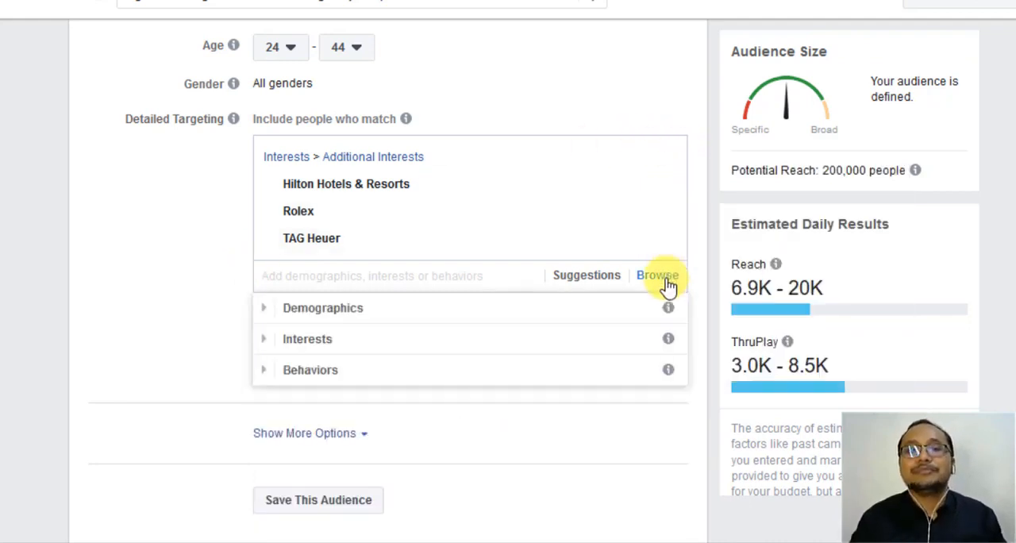
{"action": "scroll", "coordinate": [526, 333], "scroll_direction": "down", "scroll_amount": 1}
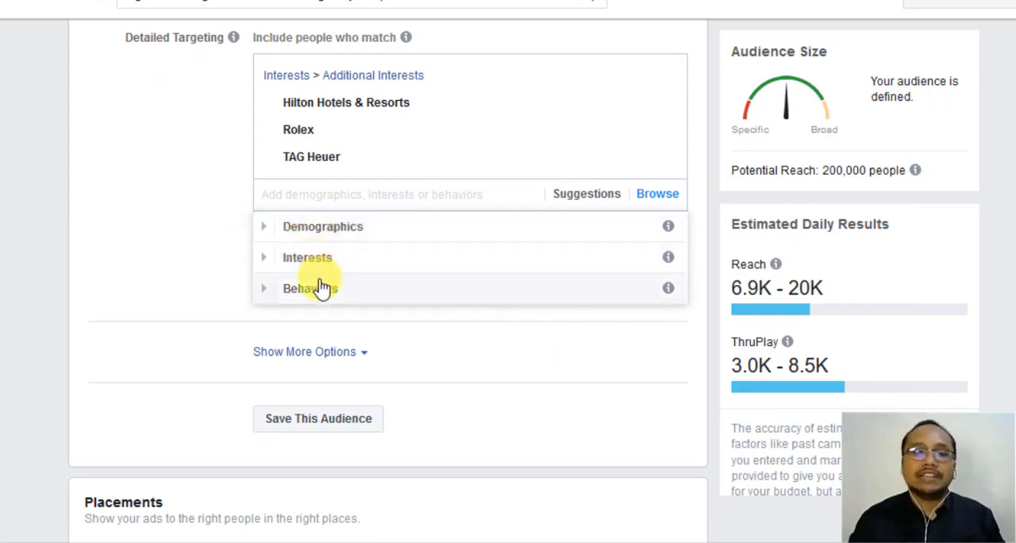
{"action": "left_click", "coordinate": [264, 230]}
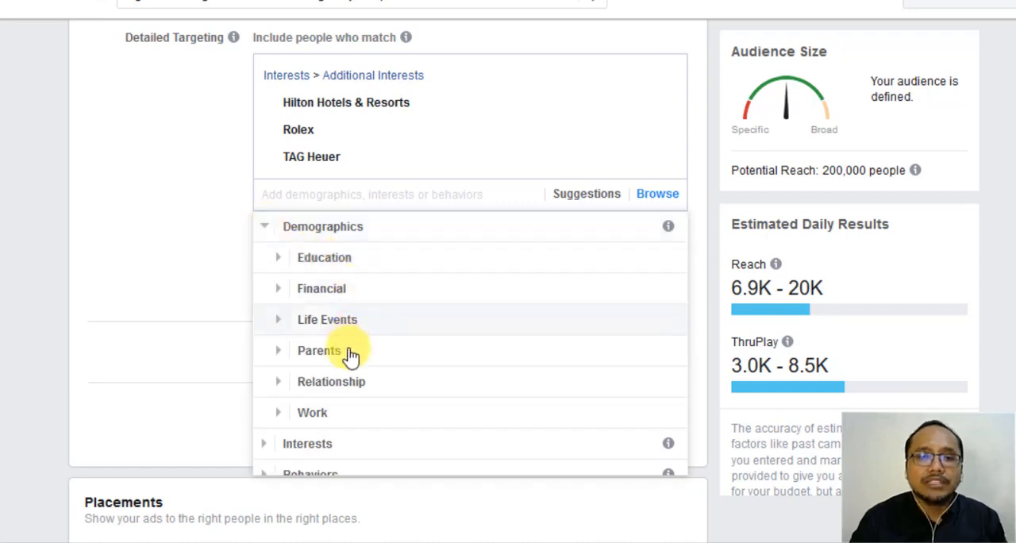
{"action": "left_click", "coordinate": [267, 230]}
{"action": "left_click", "coordinate": [269, 269]}
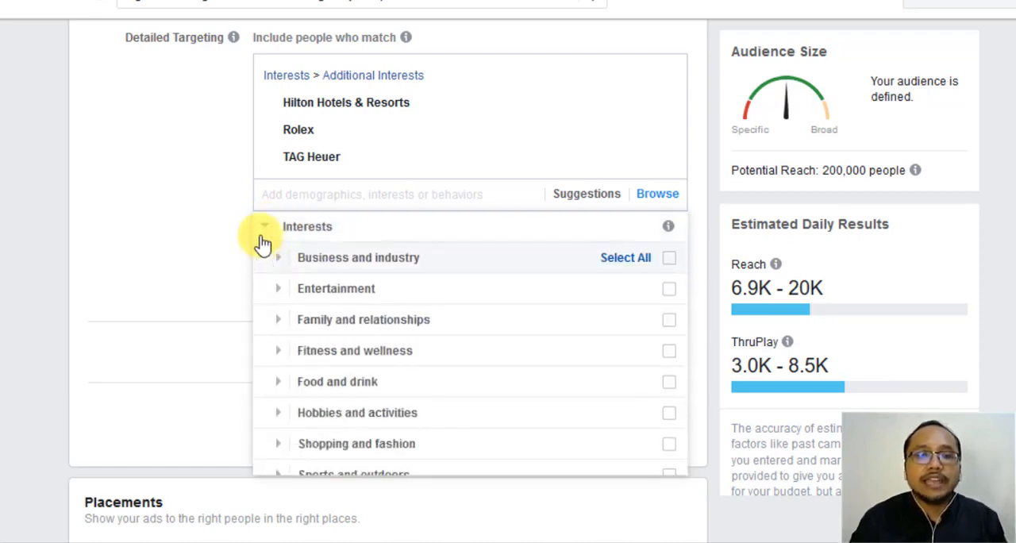
{"action": "left_click", "coordinate": [265, 230]}
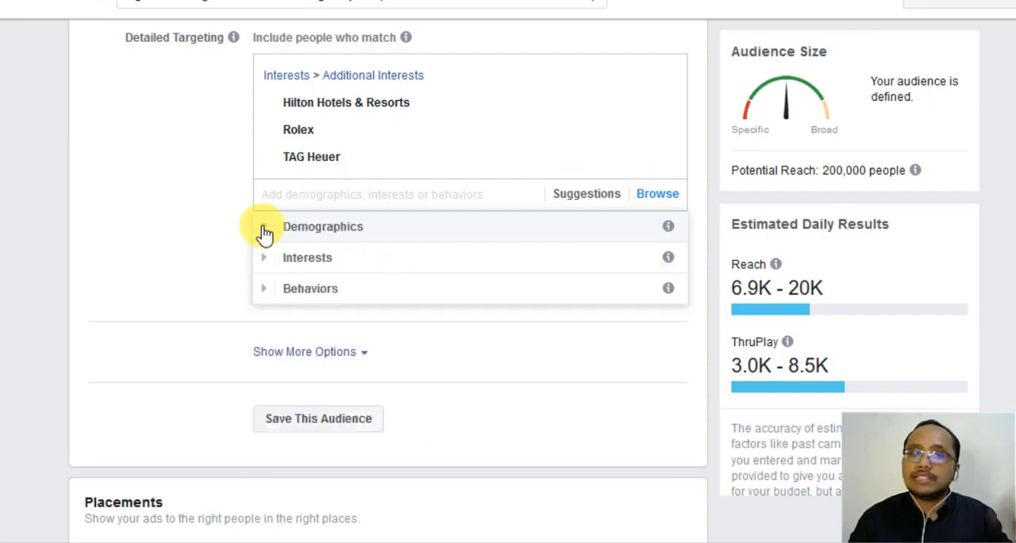
- Add the Behaviors option "Facebook access (mobile): Apple (iOS) devices" from Mobile Device User > All Mobile Devices by Operating System to the detailed targeting
{"action": "left_click", "coordinate": [266, 292]}
{"action": "scroll", "coordinate": [304, 272], "scroll_direction": "down", "scroll_amount": 4}
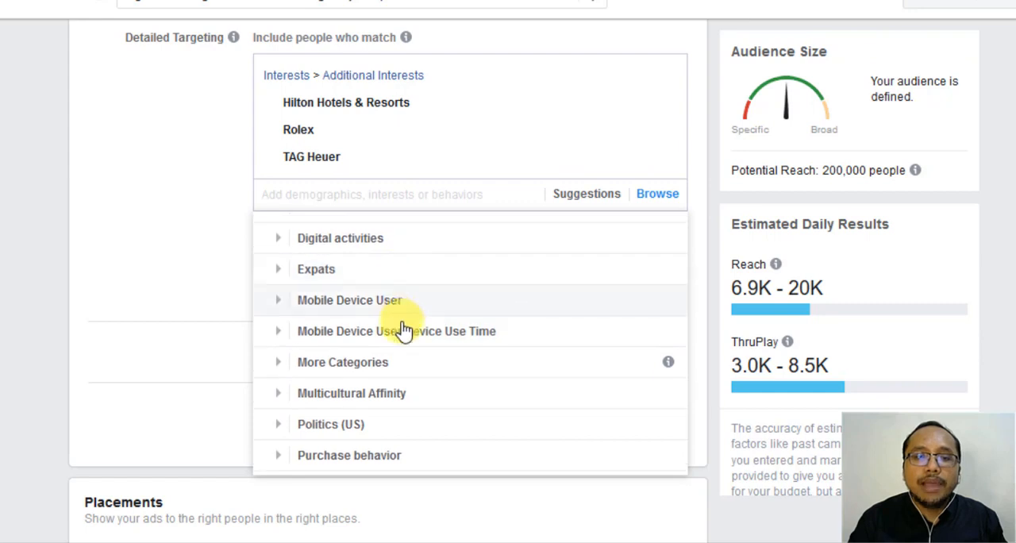
{"action": "scroll", "coordinate": [402, 332], "scroll_direction": "down", "scroll_amount": 1}
{"action": "scroll", "coordinate": [402, 332], "scroll_direction": "up", "scroll_amount": 2}
{"action": "scroll", "coordinate": [358, 350], "scroll_direction": "down", "scroll_amount": 3}
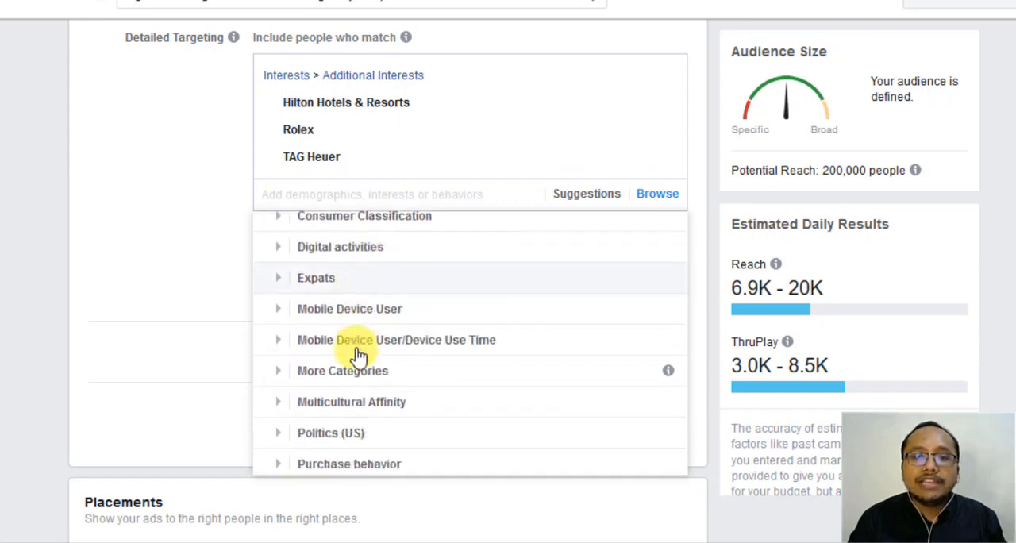
{"action": "left_click", "coordinate": [283, 299]}
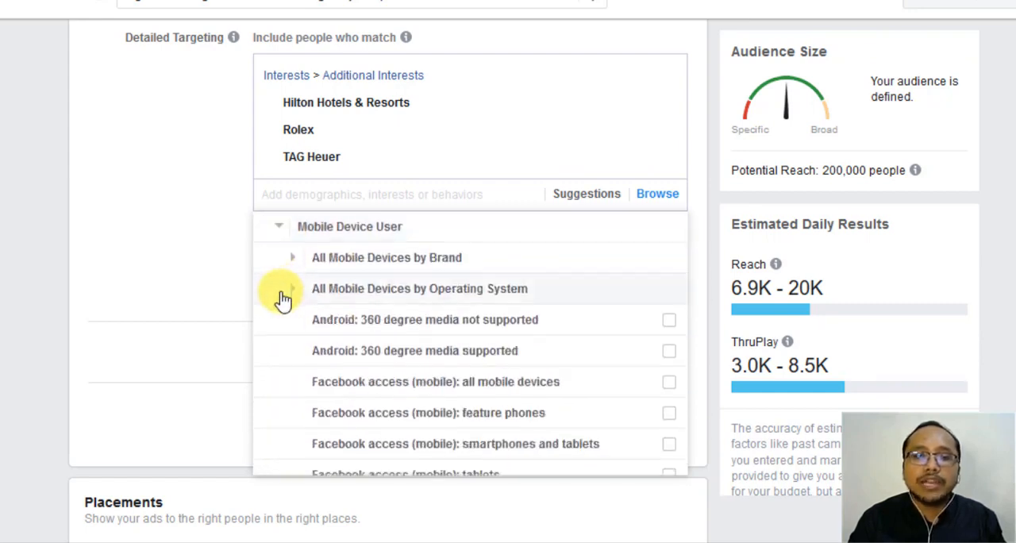
{"action": "scroll", "coordinate": [302, 301], "scroll_direction": "down", "scroll_amount": 2}
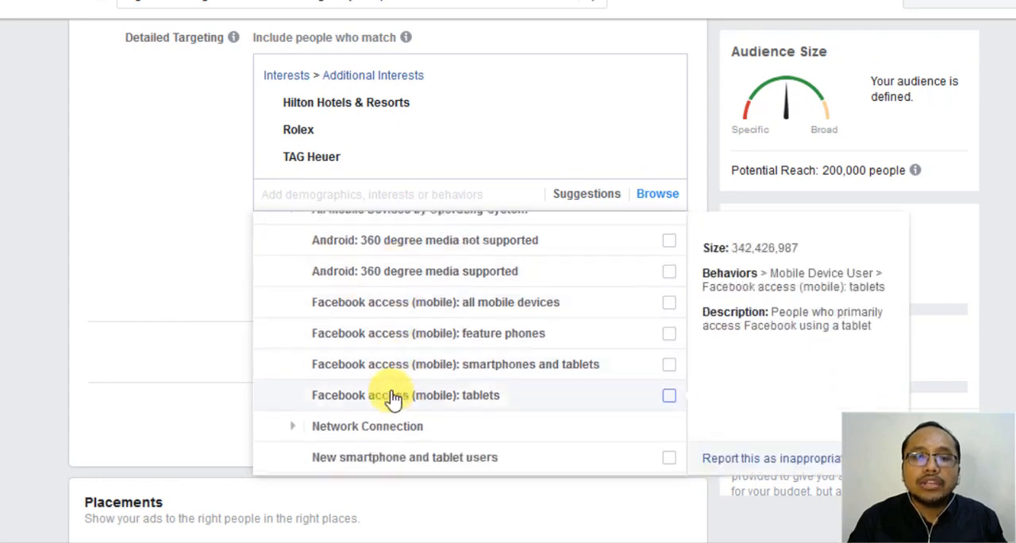
{"action": "scroll", "coordinate": [394, 399], "scroll_direction": "up", "scroll_amount": 2}
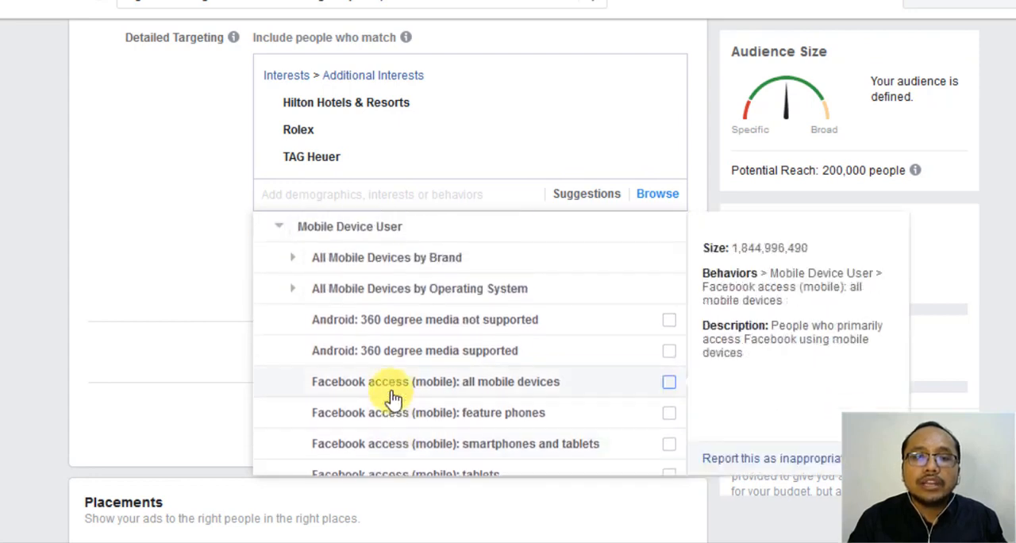
{"action": "left_click", "coordinate": [292, 295]}
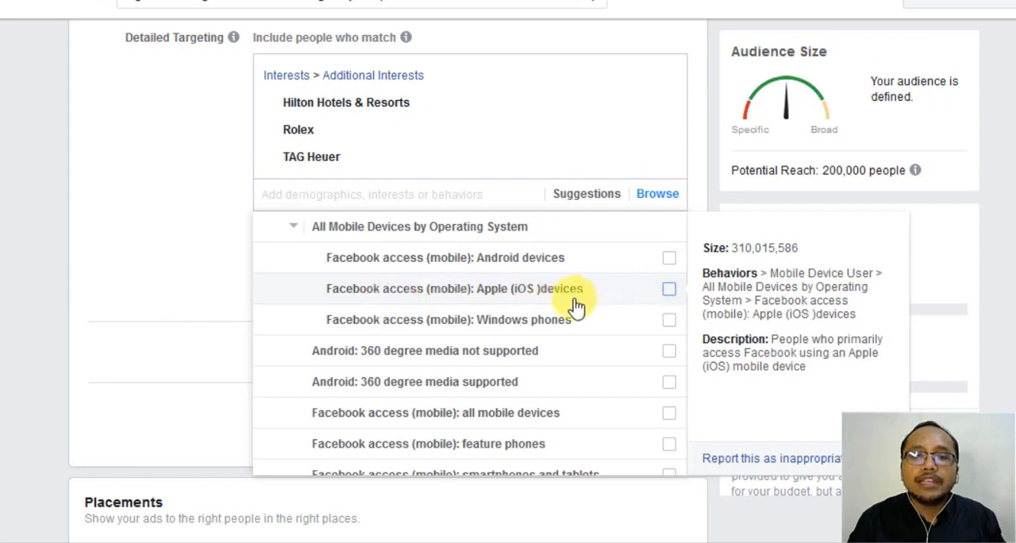
{"action": "left_click", "coordinate": [520, 294]}
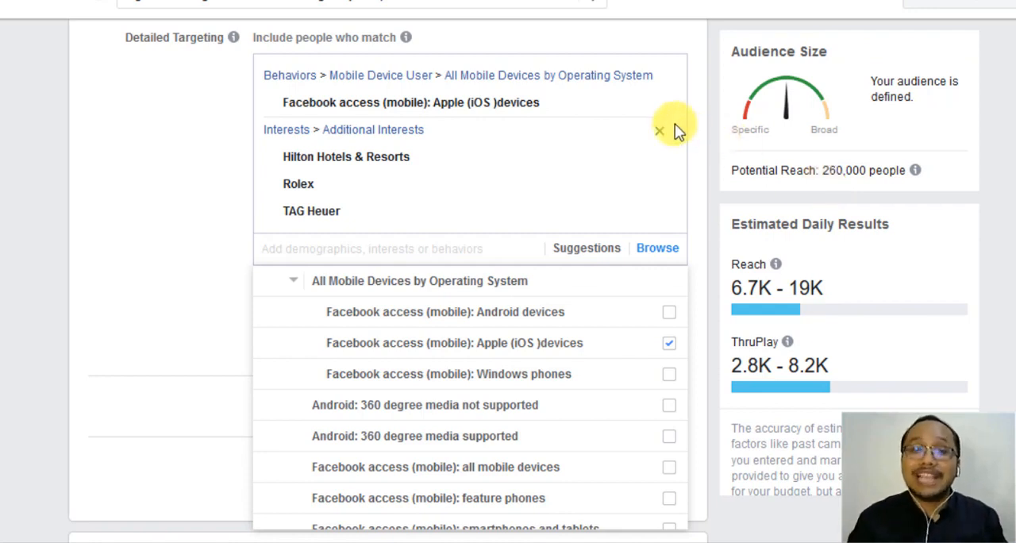
- Collapse the mobile device groups, look over the other Behaviors categories and collapse Behaviors
{"action": "left_click", "coordinate": [296, 285]}
{"action": "left_click", "coordinate": [281, 284]}
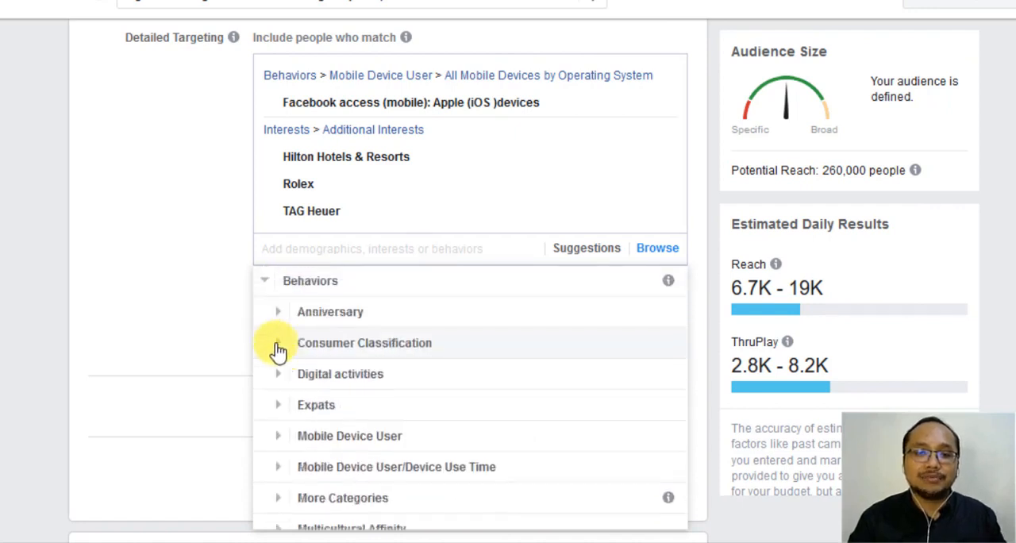
{"action": "scroll", "coordinate": [380, 363], "scroll_direction": "down", "scroll_amount": 2}
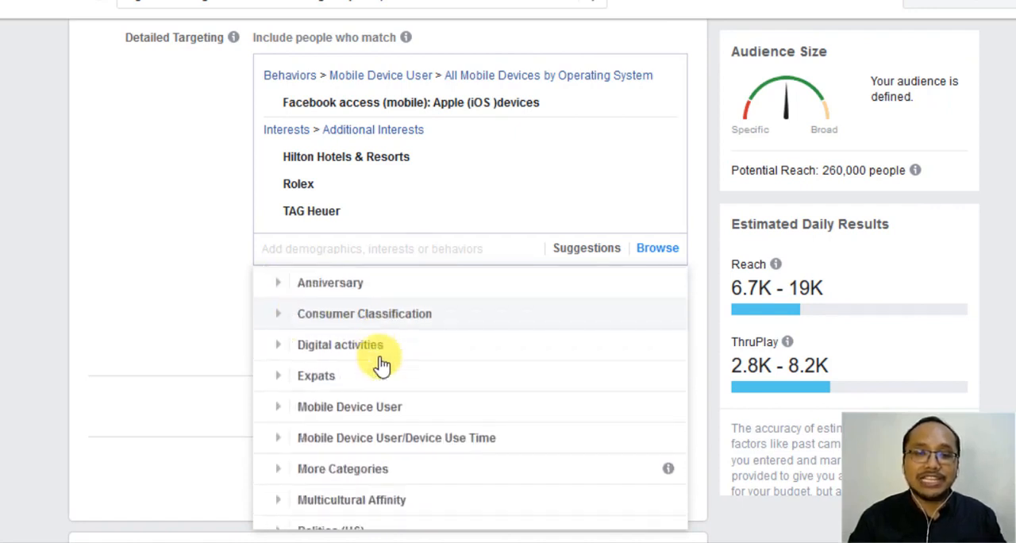
{"action": "scroll", "coordinate": [379, 363], "scroll_direction": "up", "scroll_amount": 3}
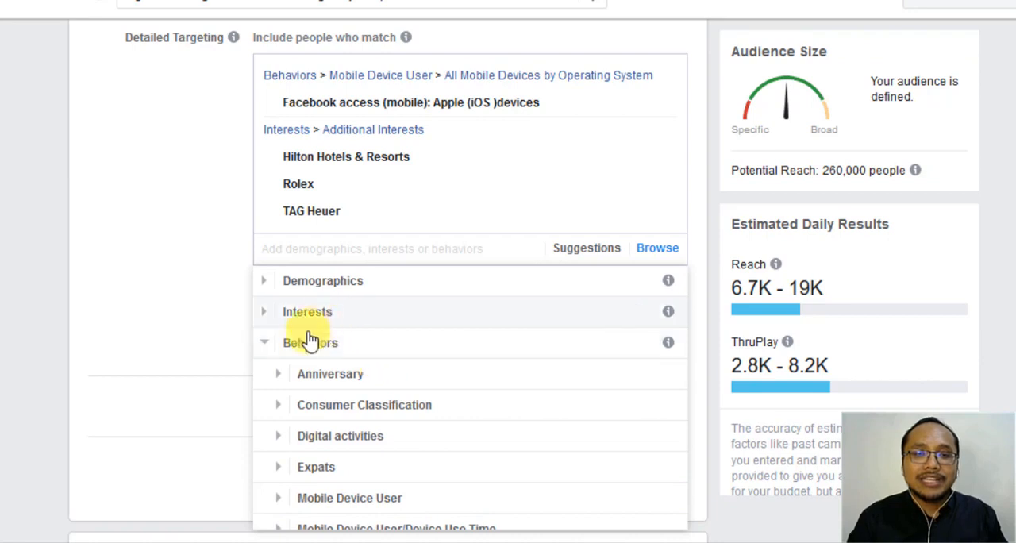
{"action": "left_click", "coordinate": [262, 343]}
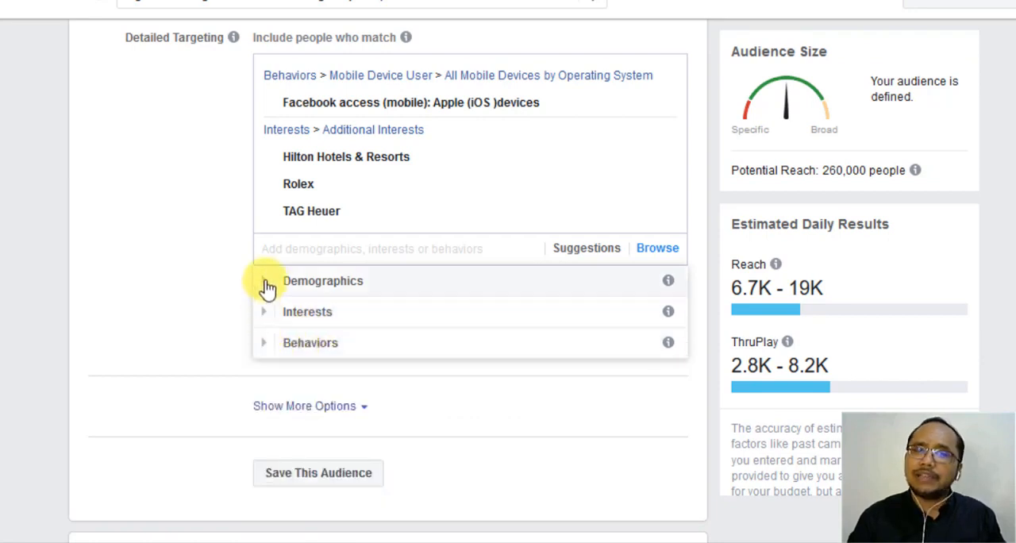
- Add "Household income: top 10%-25% of ZIP codes (US)" from Demographics > Financial > Income to the detailed targeting and close the category list
{"action": "left_click", "coordinate": [265, 285]}
{"action": "left_click", "coordinate": [278, 342]}
{"action": "scroll", "coordinate": [280, 349], "scroll_direction": "down", "scroll_amount": 2}
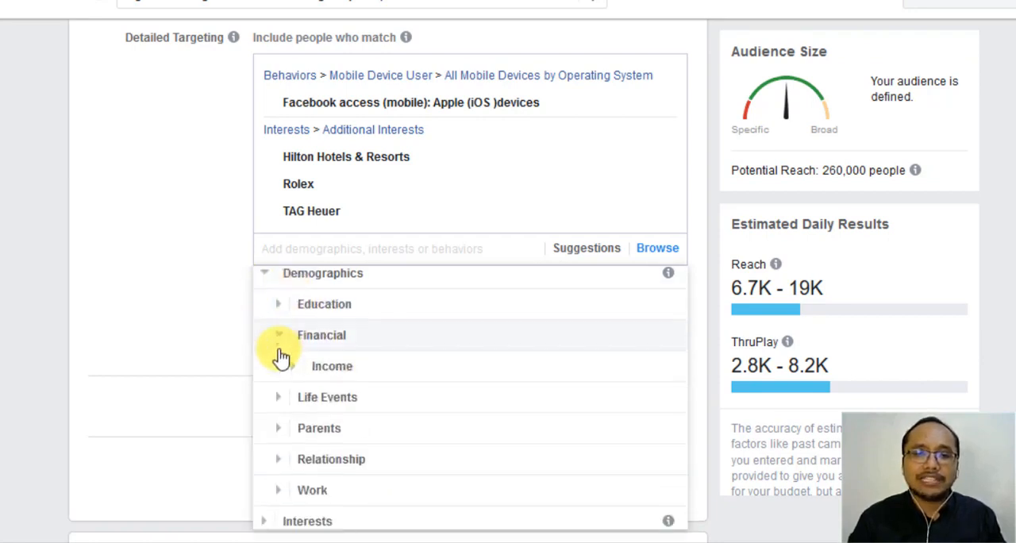
{"action": "left_click", "coordinate": [293, 328]}
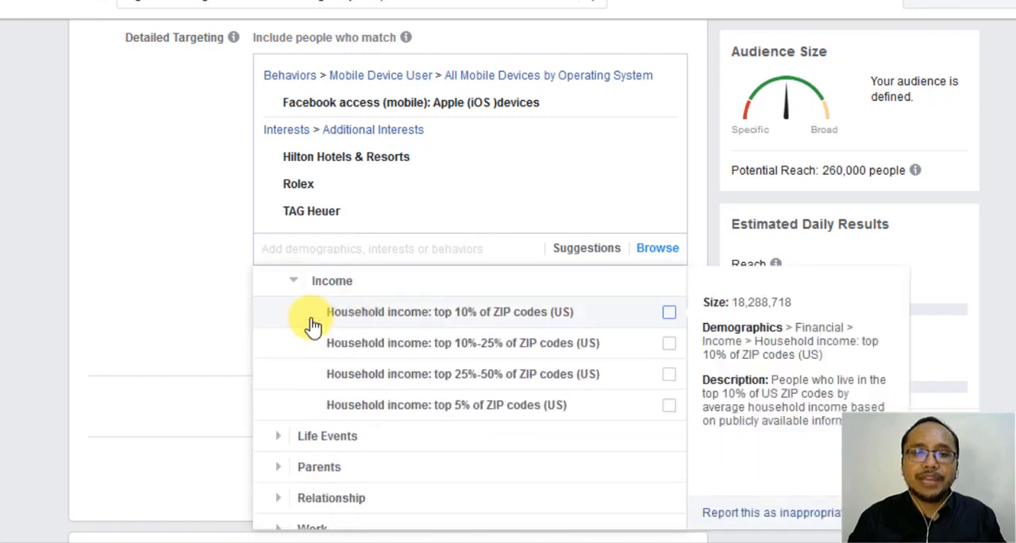
{"action": "scroll", "coordinate": [530, 384], "scroll_direction": "down", "scroll_amount": 2}
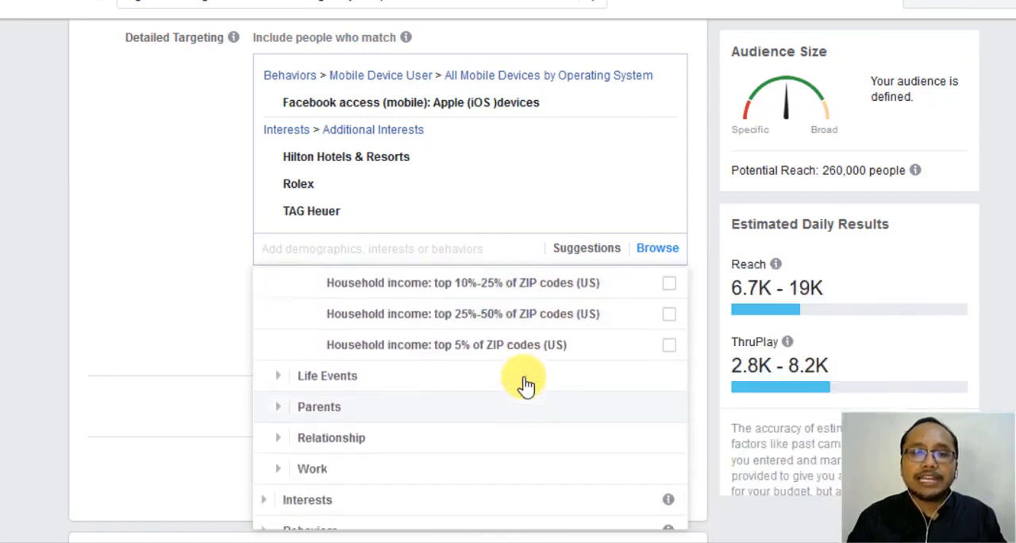
{"action": "scroll", "coordinate": [522, 381], "scroll_direction": "up", "scroll_amount": 2}
{"action": "mouse_move", "coordinate": [522, 373]}
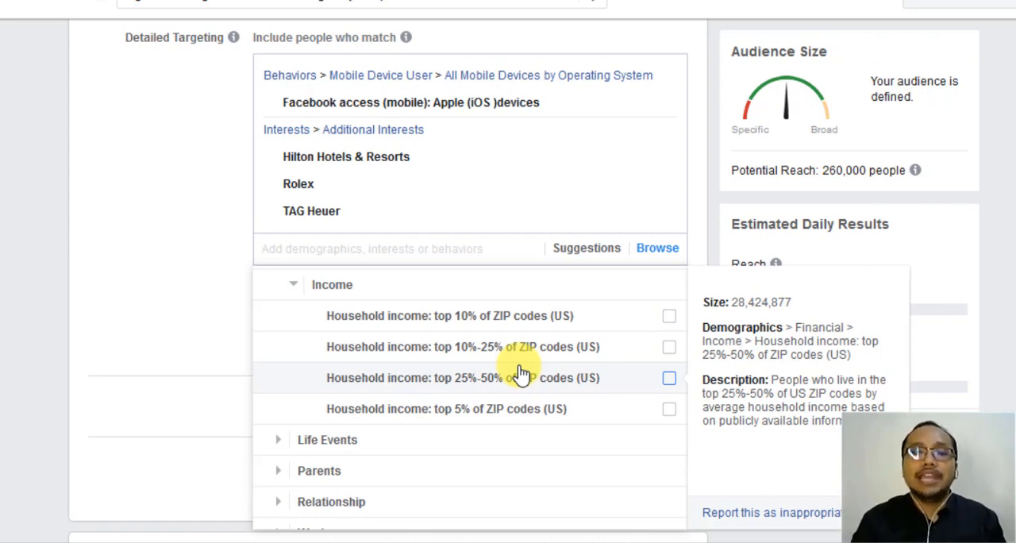
{"action": "mouse_move", "coordinate": [502, 350]}
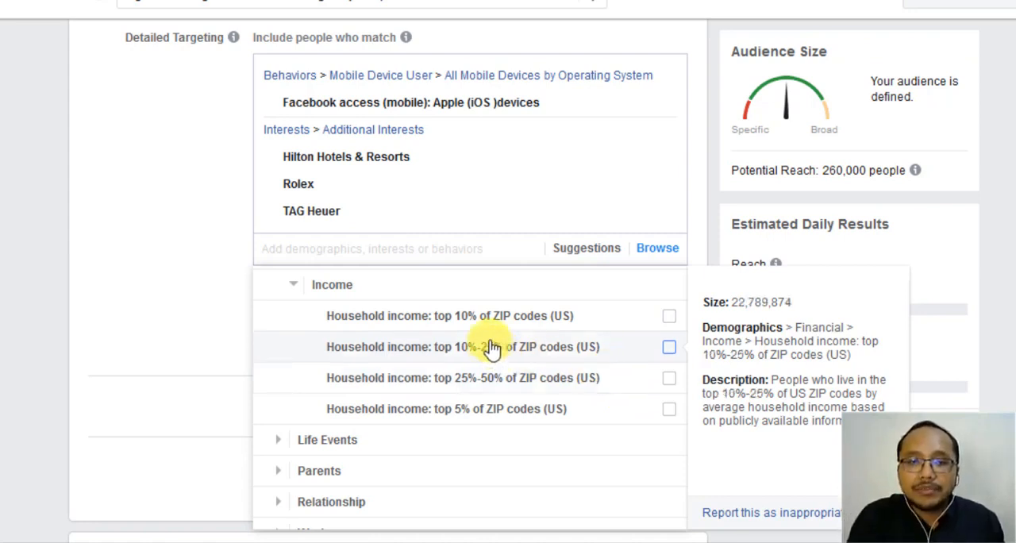
{"action": "left_click", "coordinate": [671, 349]}
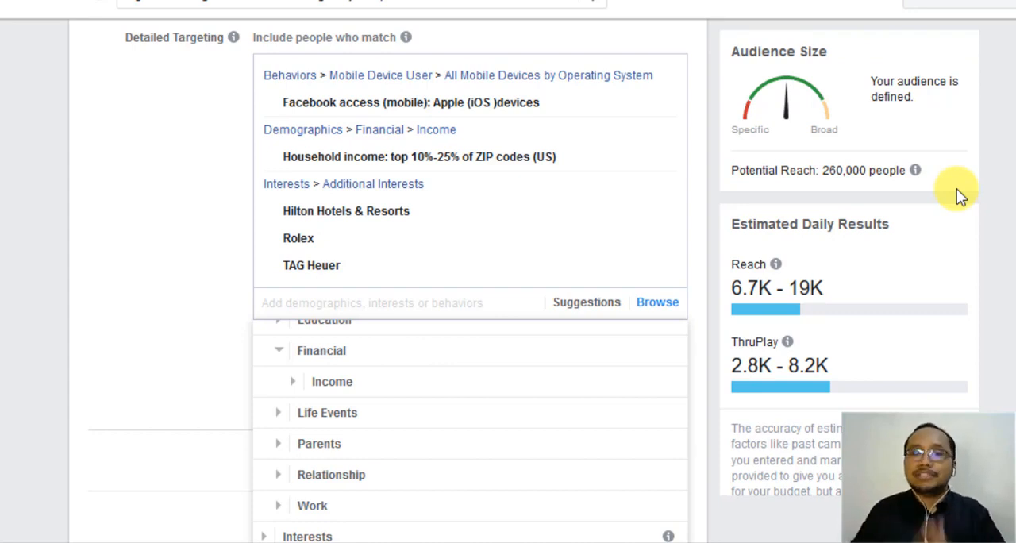
{"action": "left_click", "coordinate": [119, 193]}
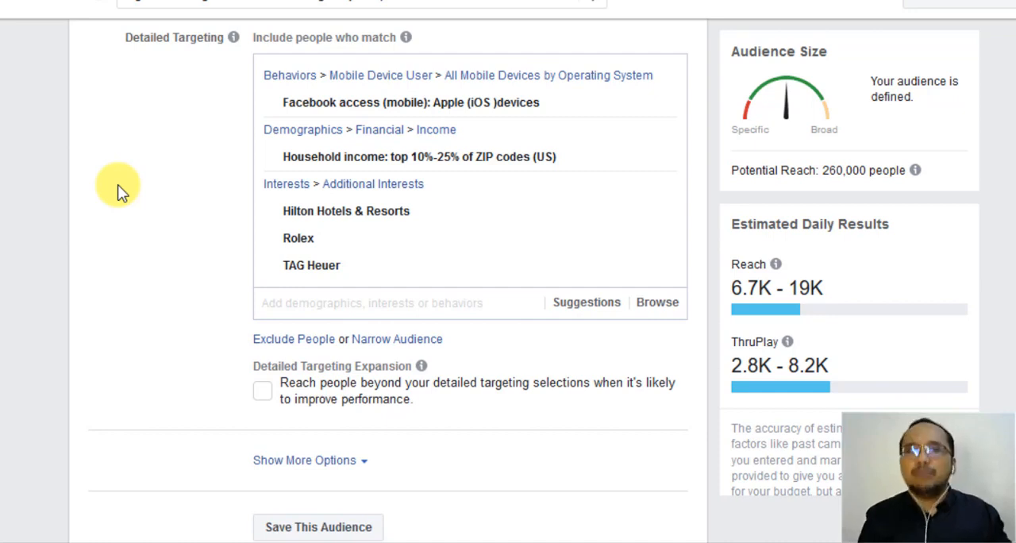
- Search the detailed targeting for "bmw" and add BMW as an interest
{"action": "left_click", "coordinate": [397, 304]}
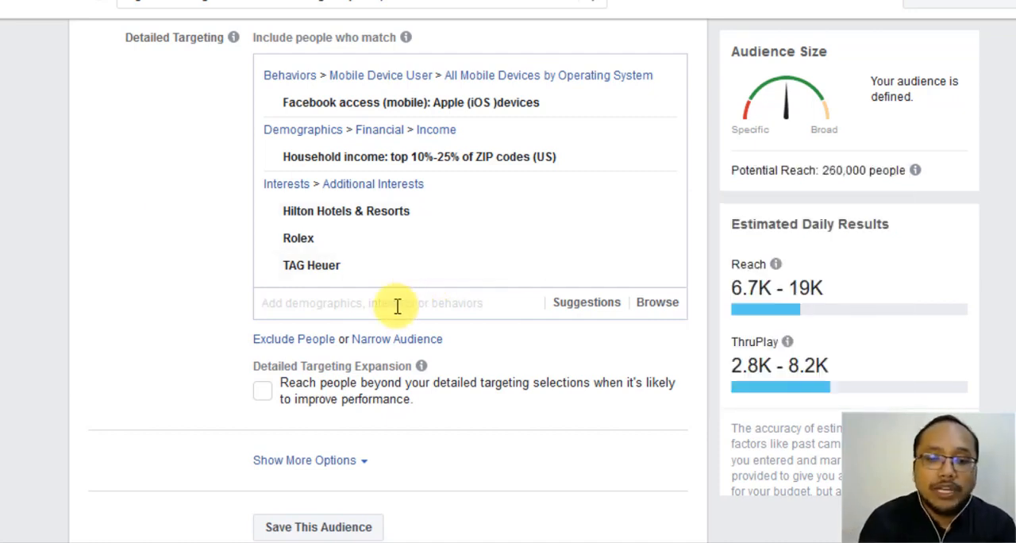
{"action": "type", "text": "bmw"}
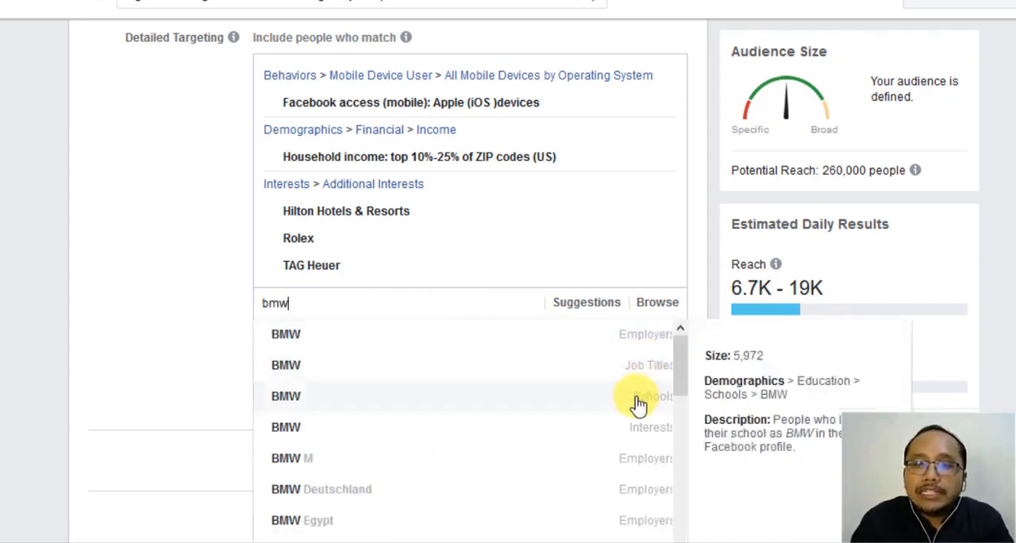
{"action": "scroll", "coordinate": [624, 386], "scroll_direction": "down", "scroll_amount": 1}
{"action": "scroll", "coordinate": [617, 407], "scroll_direction": "up", "scroll_amount": 3}
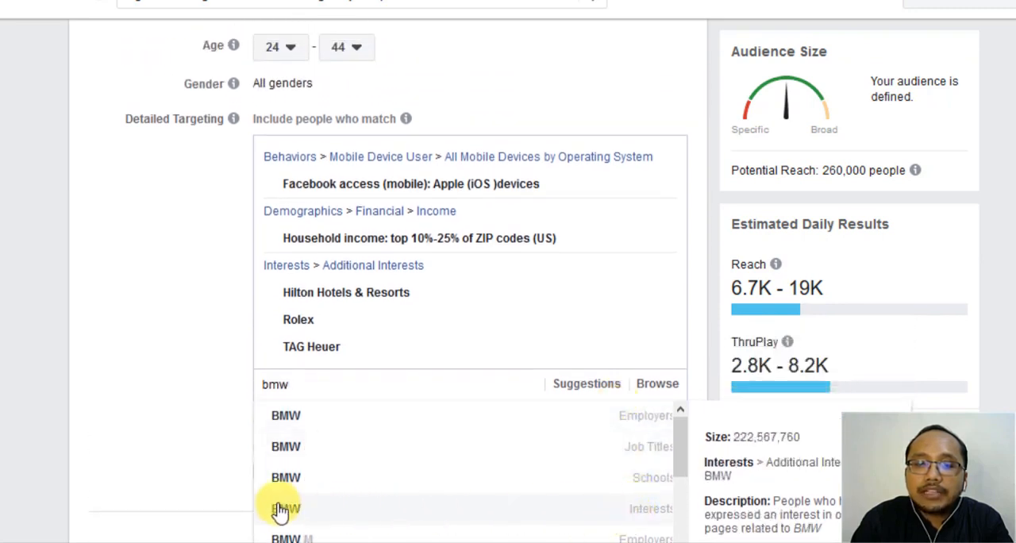
{"action": "scroll", "coordinate": [214, 405], "scroll_direction": "down", "scroll_amount": 1}
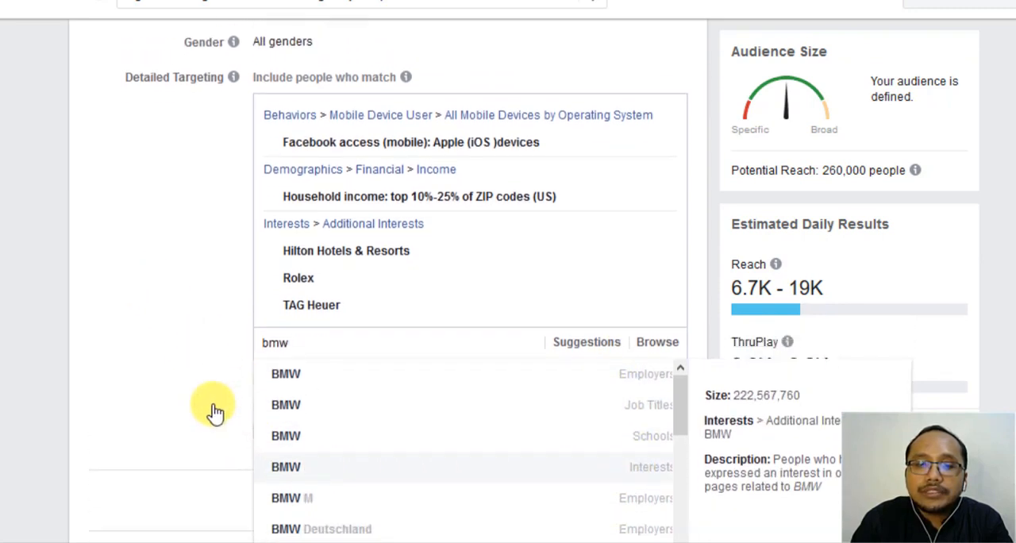
{"action": "left_click", "coordinate": [342, 427]}
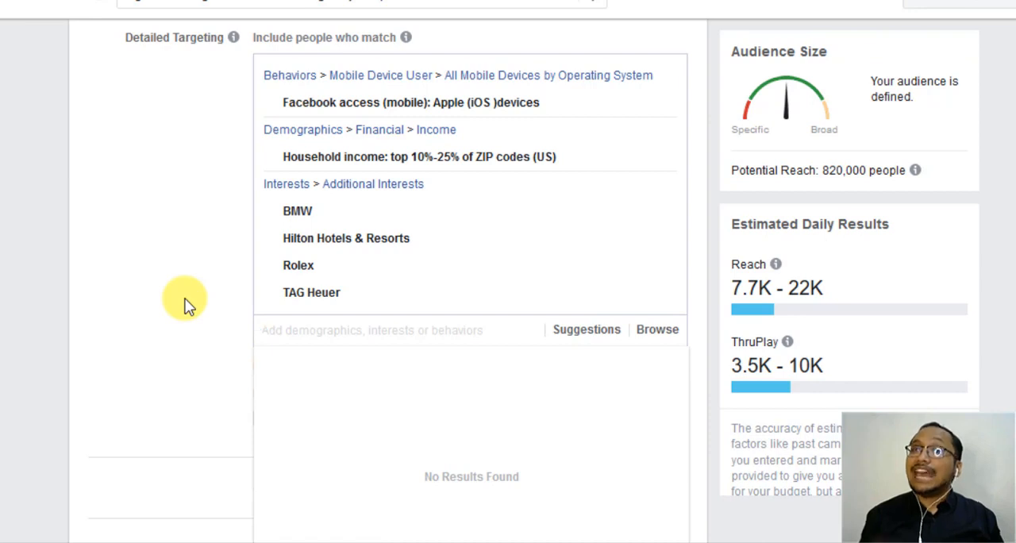
- Search the detailed targeting for "manager", look through the matching options and select the search text
{"action": "type", "text": "mana"}
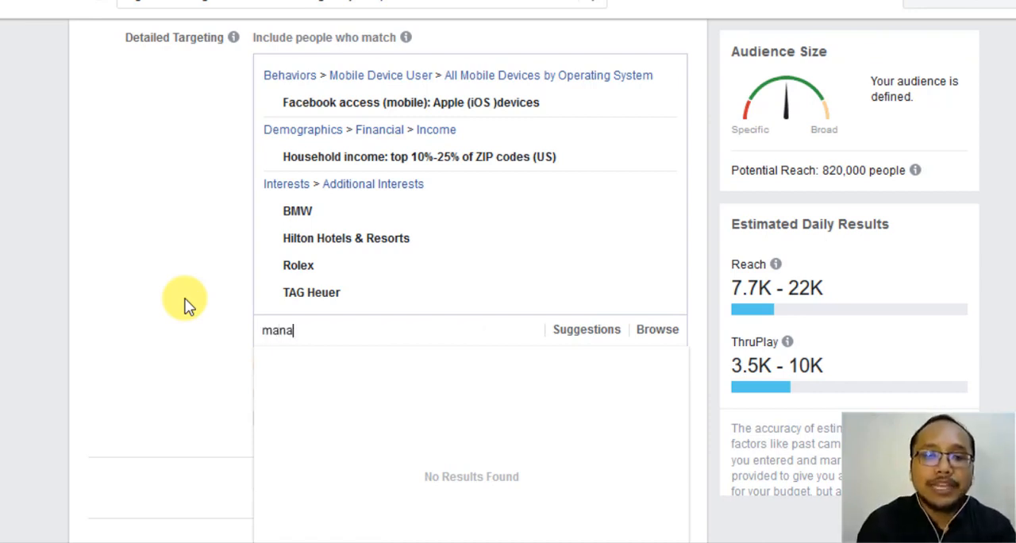
{"action": "type", "text": "ger"}
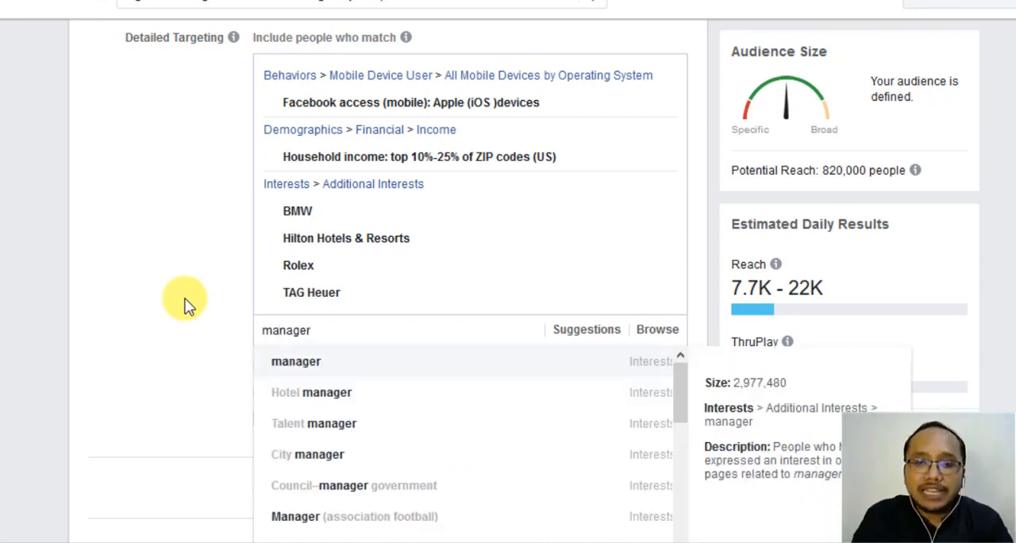
{"action": "scroll", "coordinate": [431, 382], "scroll_direction": "down", "scroll_amount": 2}
{"action": "scroll", "coordinate": [431, 382], "scroll_direction": "up", "scroll_amount": 2}
{"action": "scroll", "coordinate": [433, 381], "scroll_direction": "down", "scroll_amount": 5}
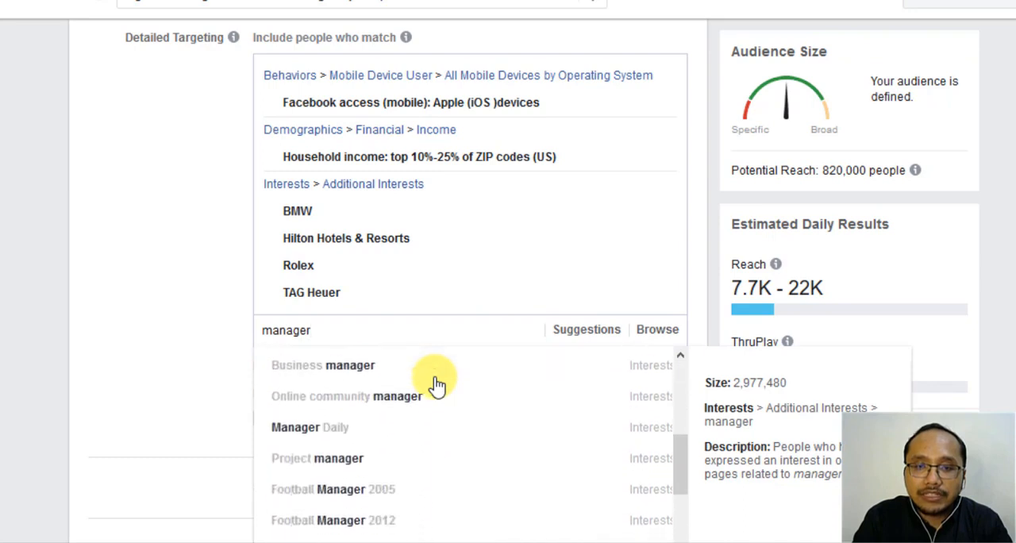
{"action": "scroll", "coordinate": [435, 384], "scroll_direction": "down", "scroll_amount": 3}
{"action": "scroll", "coordinate": [435, 384], "scroll_direction": "up", "scroll_amount": 8}
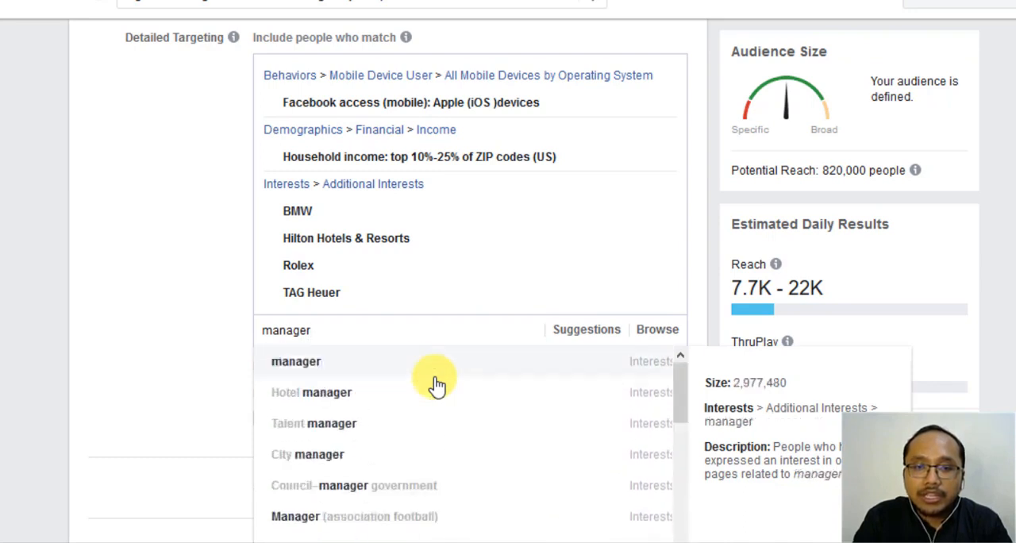
{"action": "scroll", "coordinate": [435, 385], "scroll_direction": "down", "scroll_amount": 4}
{"action": "scroll", "coordinate": [435, 384], "scroll_direction": "up", "scroll_amount": 1}
{"action": "scroll", "coordinate": [435, 384], "scroll_direction": "down", "scroll_amount": 4}
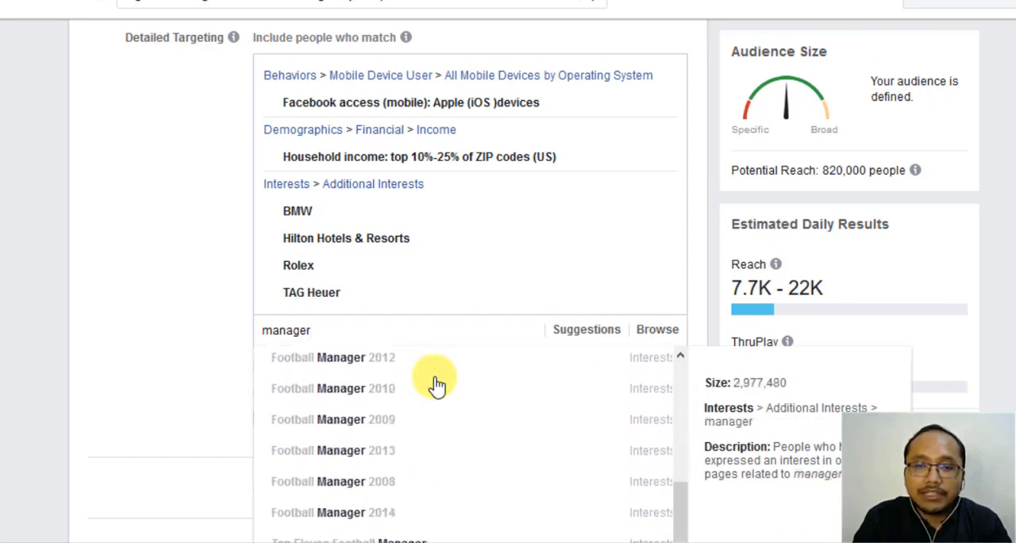
{"action": "scroll", "coordinate": [435, 385], "scroll_direction": "up", "scroll_amount": 8}
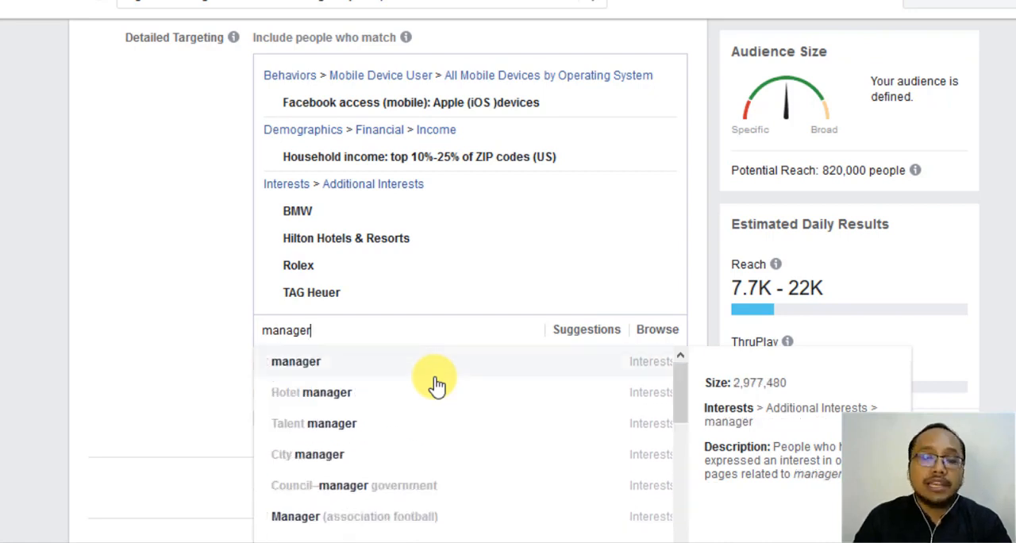
{"action": "left_click_drag", "start_coordinate": [334, 330], "coordinate": [181, 318]}
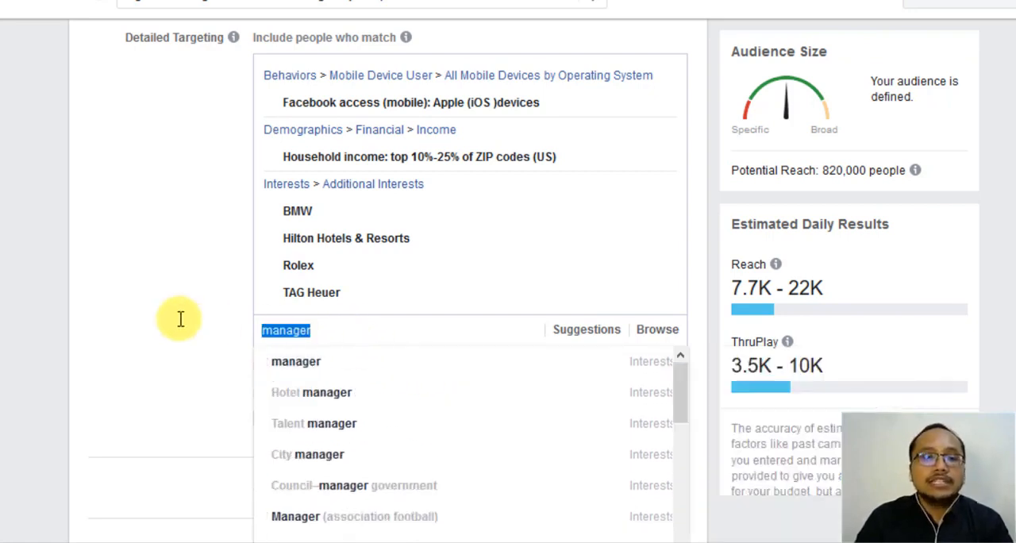
- Clear the "manager" search and browse to the job title search under Demographics > Work > Job Titles
{"action": "key", "text": "BackSpace"}
{"action": "left_click", "coordinate": [336, 345]}
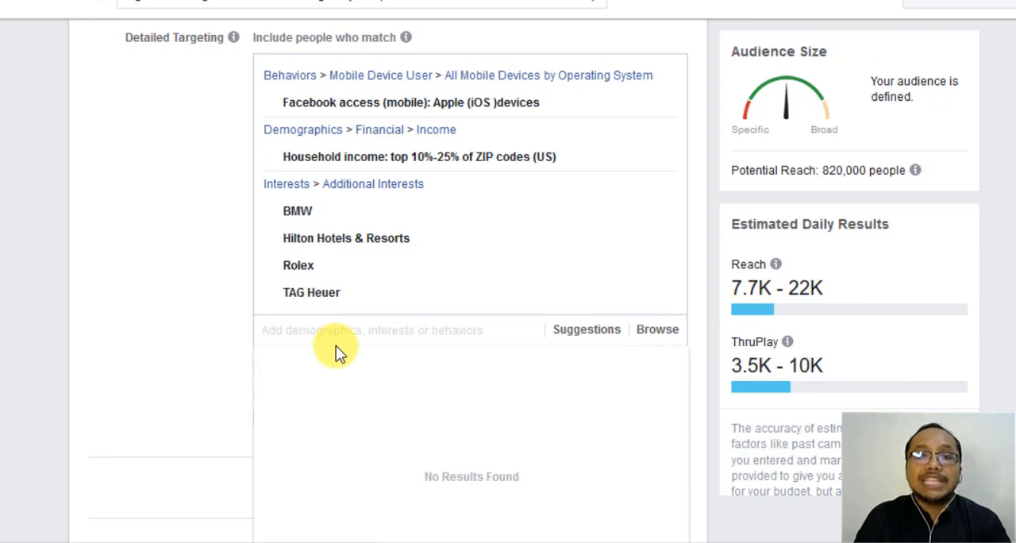
{"action": "left_click", "coordinate": [669, 329]}
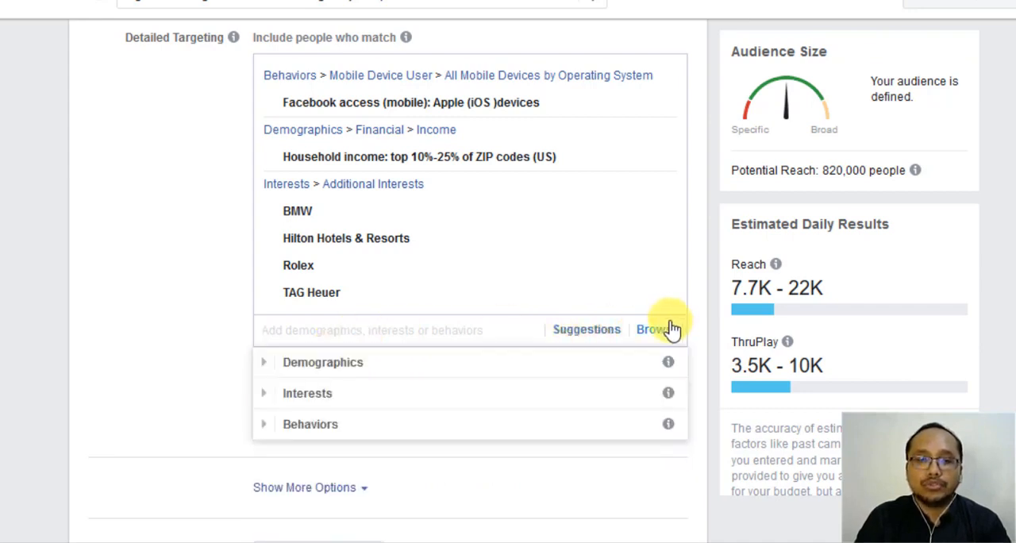
{"action": "scroll", "coordinate": [371, 381], "scroll_direction": "down", "scroll_amount": 1}
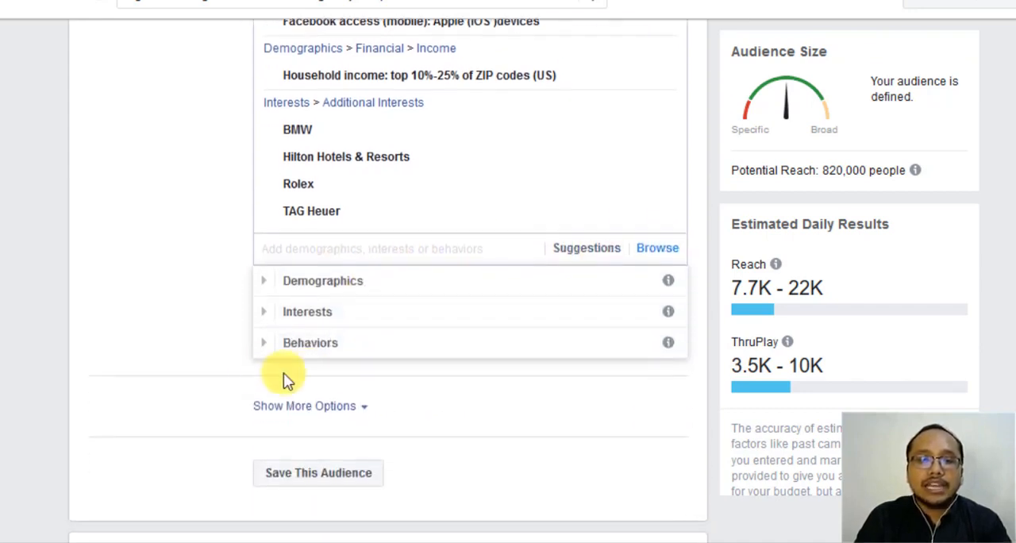
{"action": "left_click", "coordinate": [267, 294]}
{"action": "scroll", "coordinate": [408, 367], "scroll_direction": "down", "scroll_amount": 1}
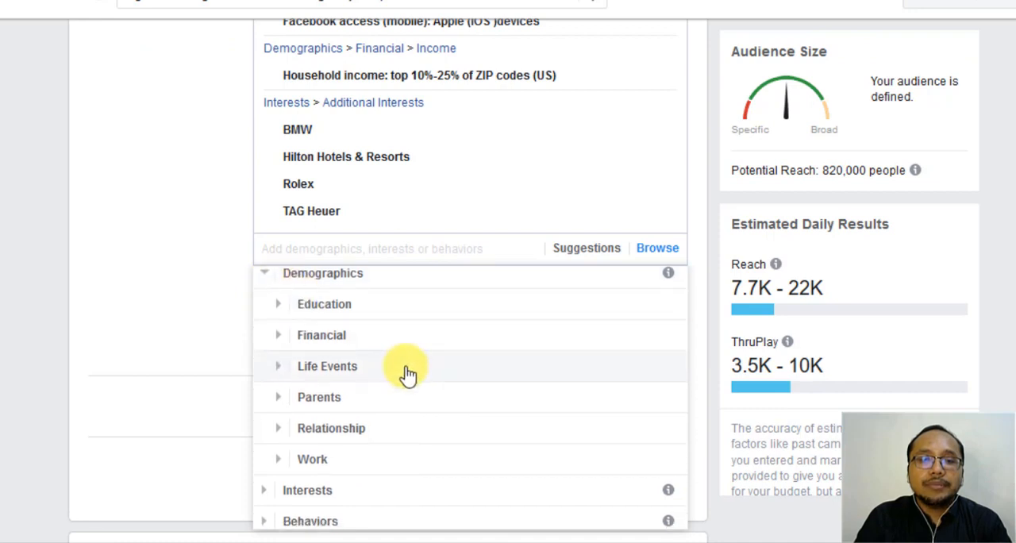
{"action": "scroll", "coordinate": [275, 454], "scroll_direction": "down", "scroll_amount": 1}
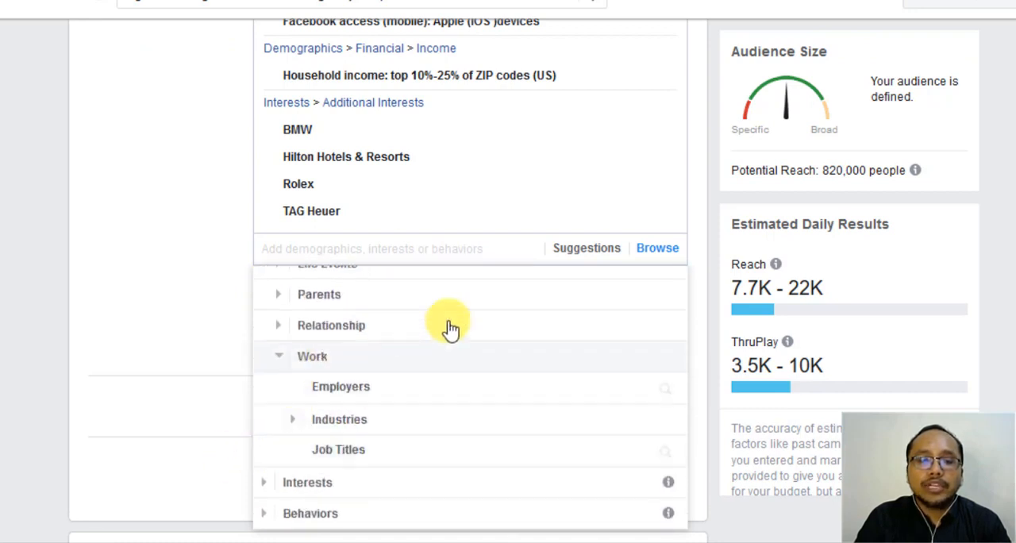
{"action": "left_click", "coordinate": [357, 451]}
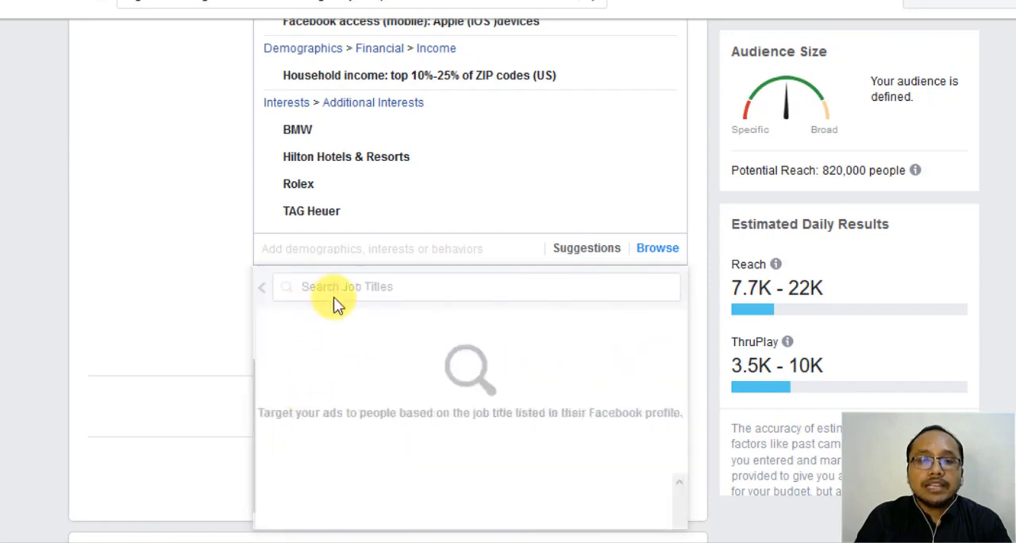
{"action": "left_click", "coordinate": [345, 287]}
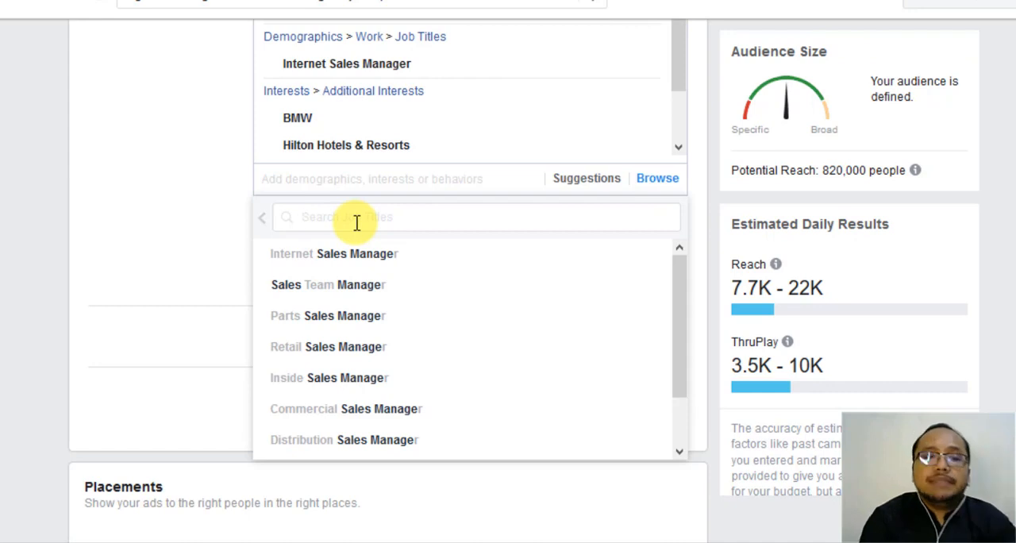
- Search the job titles for "Manager" and clear the search text
{"action": "type", "text": "Manager"}
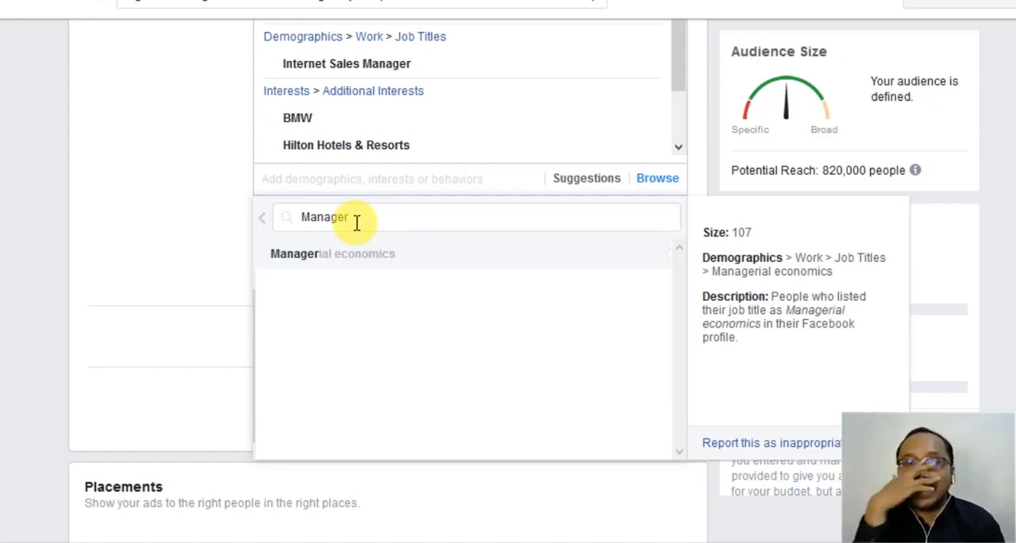
{"action": "key", "text": "BackSpace"}
{"action": "key", "text": "BackSpace"}
{"action": "key", "text": "BackSpace"}
{"action": "key", "text": "BackSpace"}
{"action": "key", "text": "BackSpace"}
{"action": "key", "text": "BackSpace"}
{"action": "key", "text": "BackSpace"}
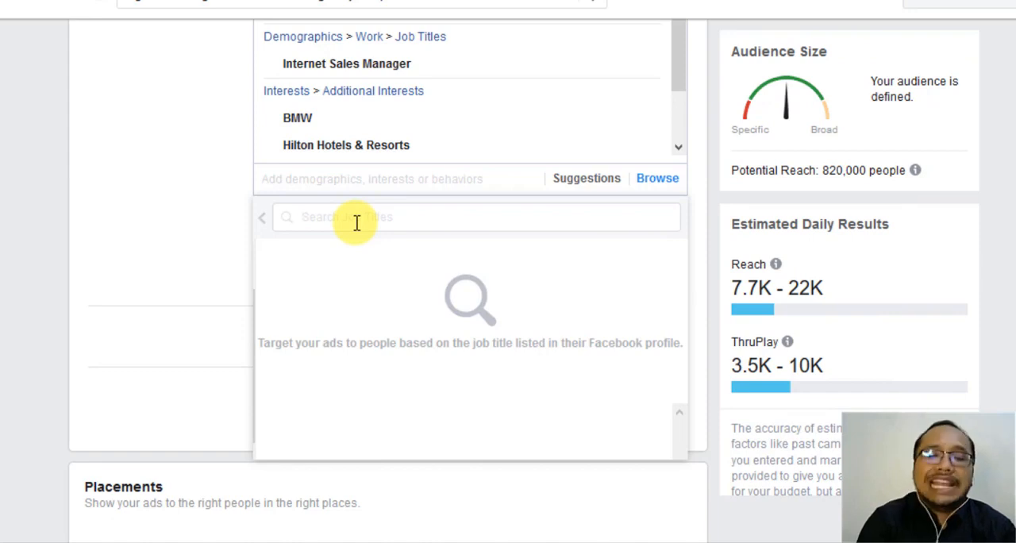
- Search the job titles for "Sales manager" and add Sales Team Manager to the detailed targeting
{"action": "type", "text": "Sale"}
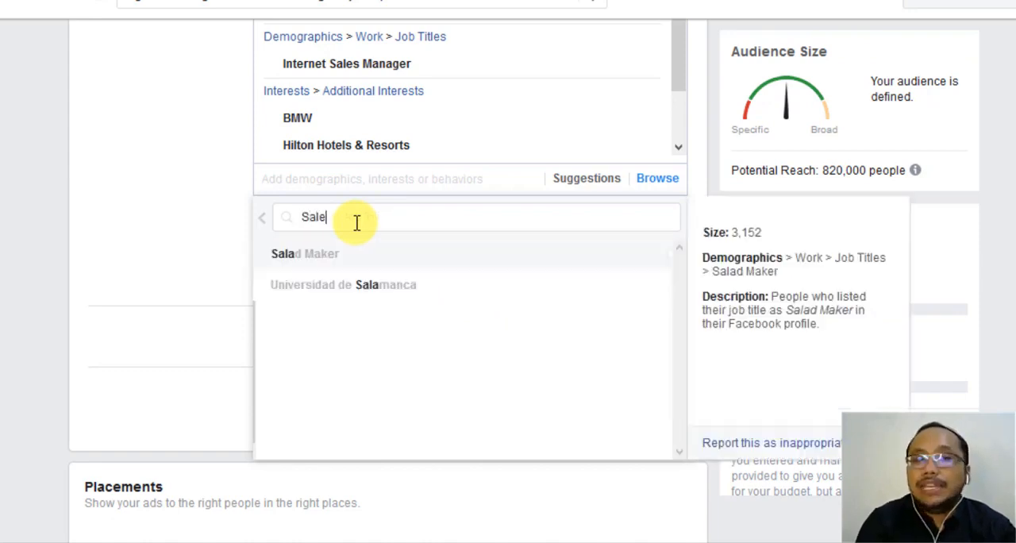
{"action": "type", "text": "s manager"}
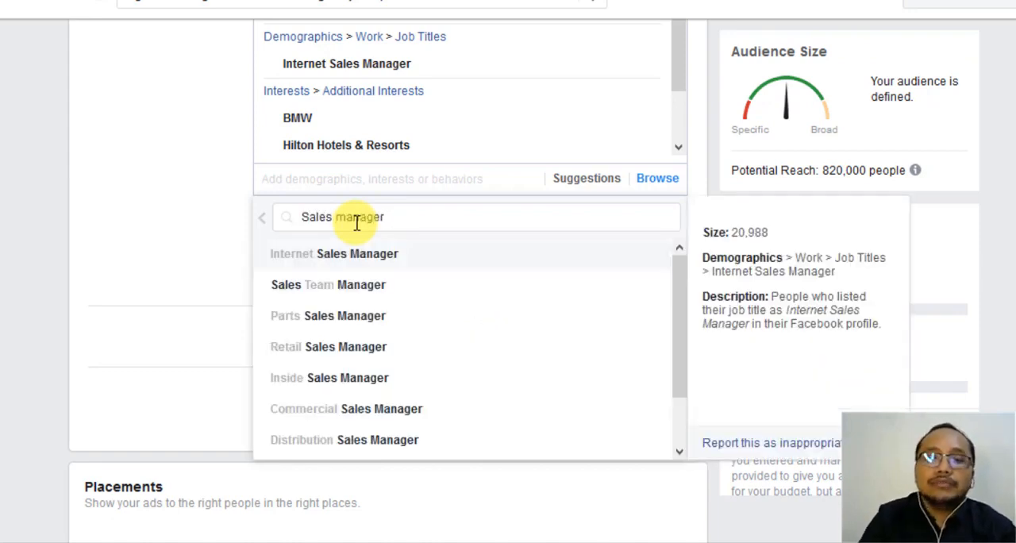
{"action": "left_click", "coordinate": [379, 268]}
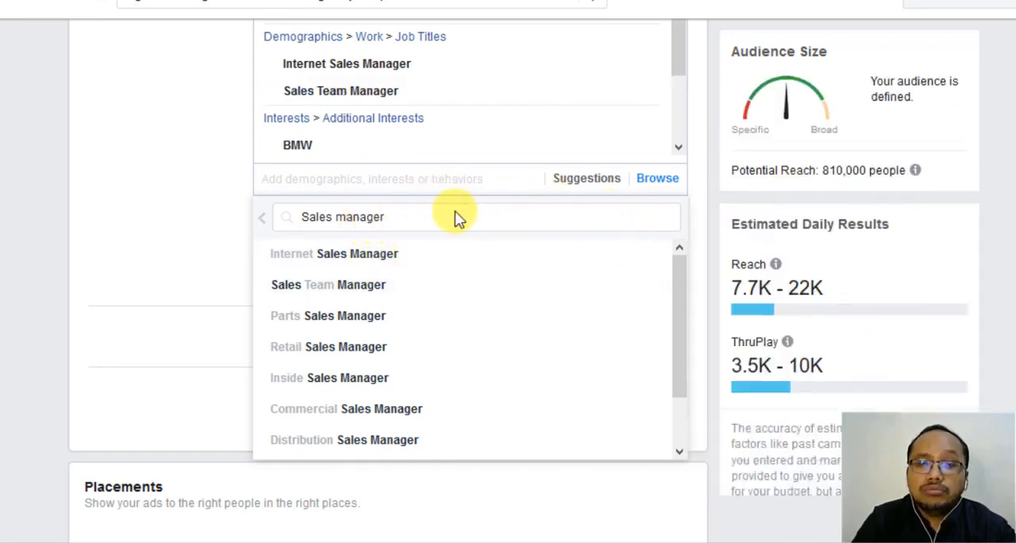
- Search the job titles for "marketing manager", look through the matches and add Marketing Communications Manager
{"action": "left_click_drag", "start_coordinate": [415, 218], "coordinate": [219, 213]}
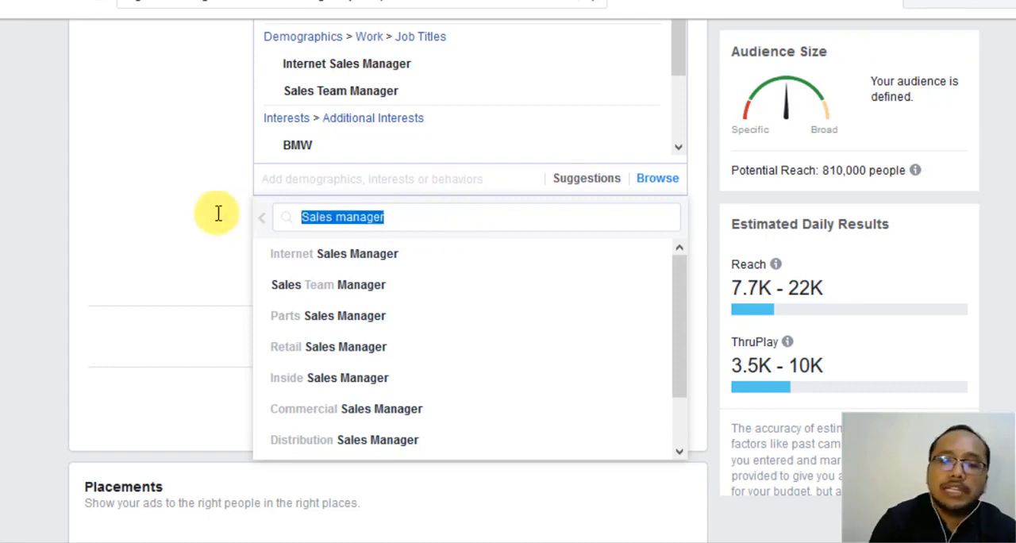
{"action": "key", "text": "BackSpace"}
{"action": "type", "text": "marketing "}
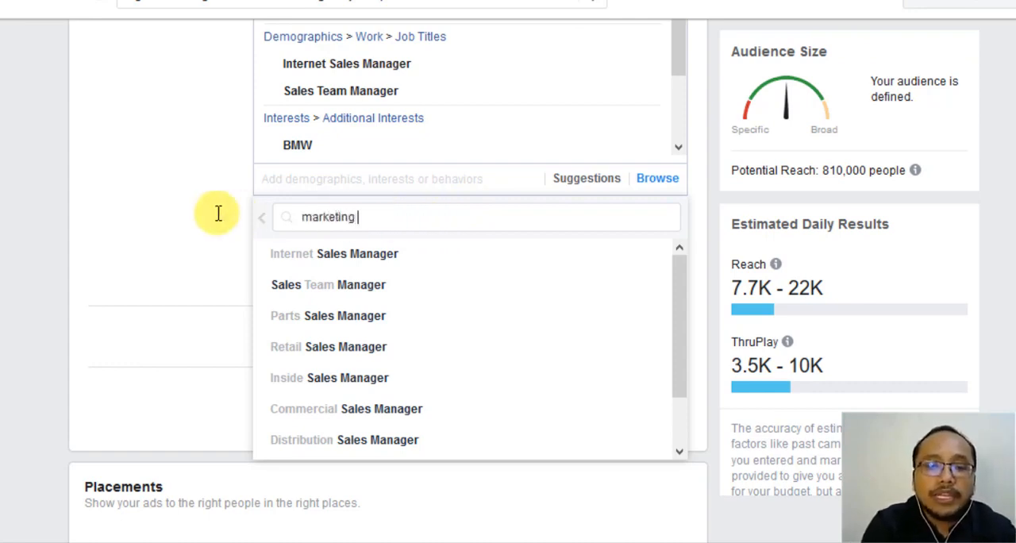
{"action": "type", "text": "manager"}
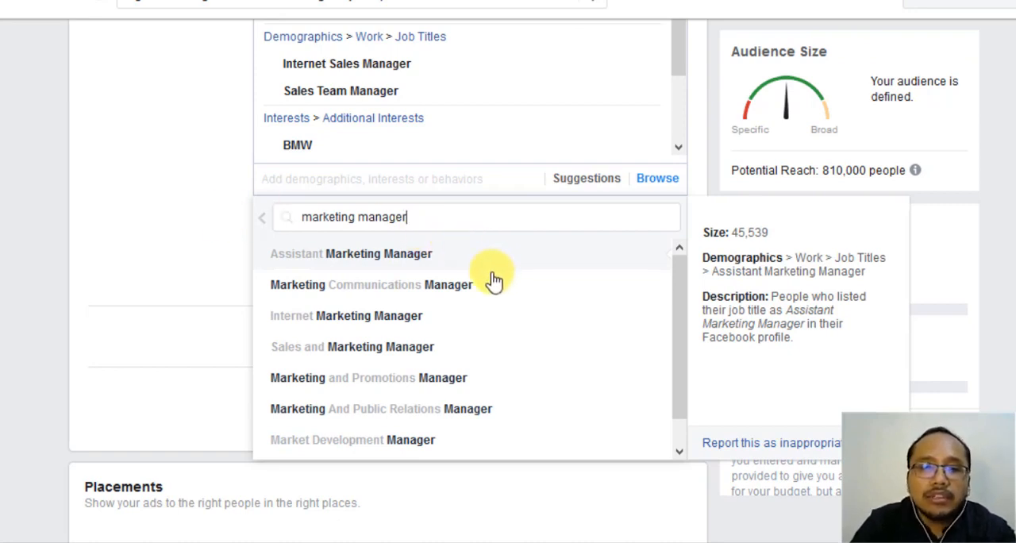
{"action": "scroll", "coordinate": [484, 302], "scroll_direction": "down", "scroll_amount": 1}
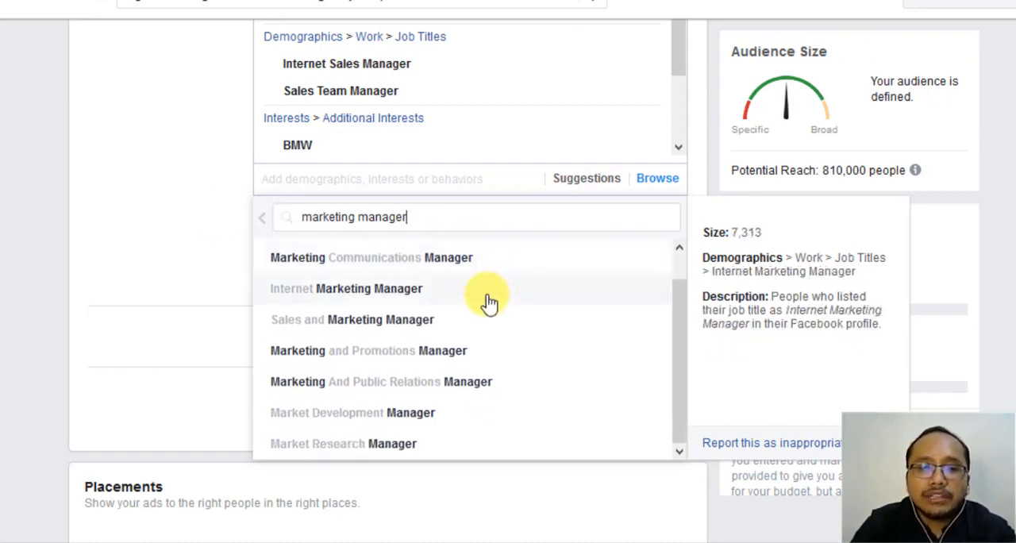
{"action": "scroll", "coordinate": [486, 300], "scroll_direction": "up", "scroll_amount": 1}
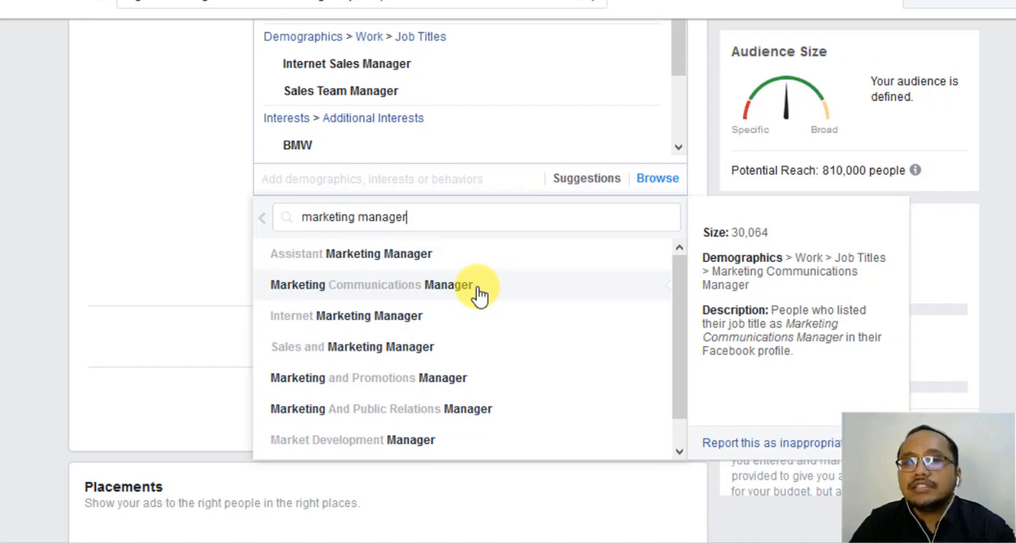
{"action": "left_click", "coordinate": [480, 291]}
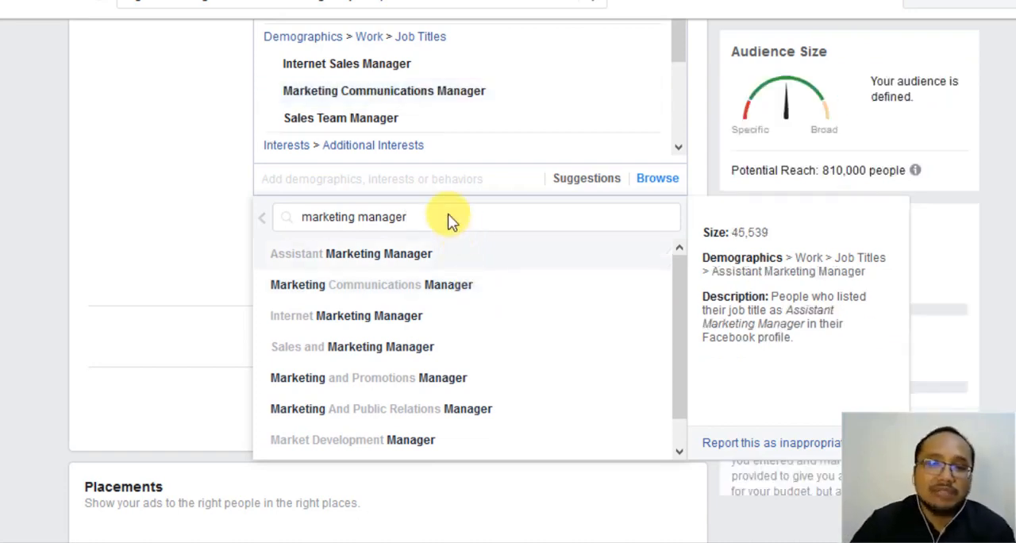
- Replace the job title search with "human capital director"
{"action": "left_click_drag", "start_coordinate": [449, 221], "coordinate": [207, 220]}
{"action": "key", "text": "BackSpace"}
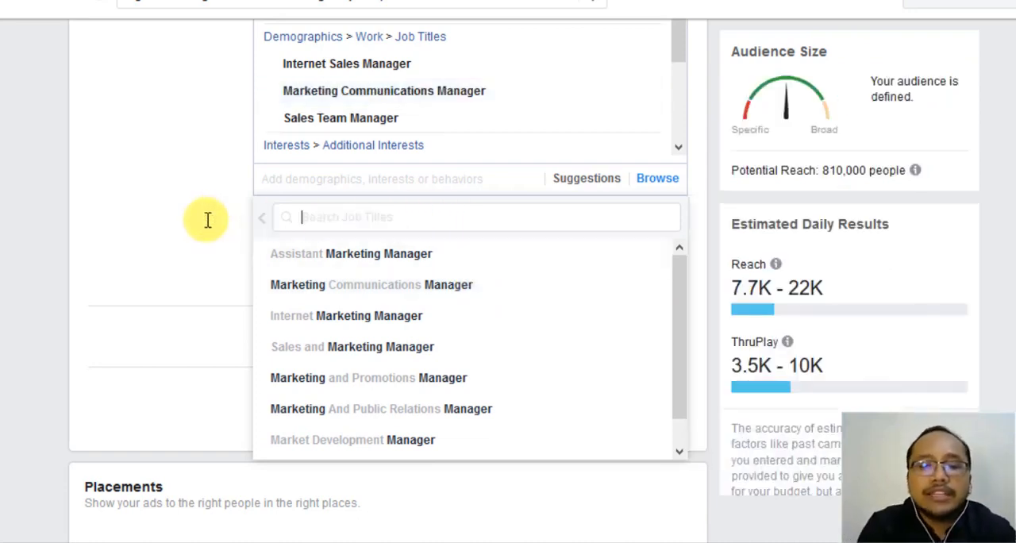
{"action": "type", "text": "human"}
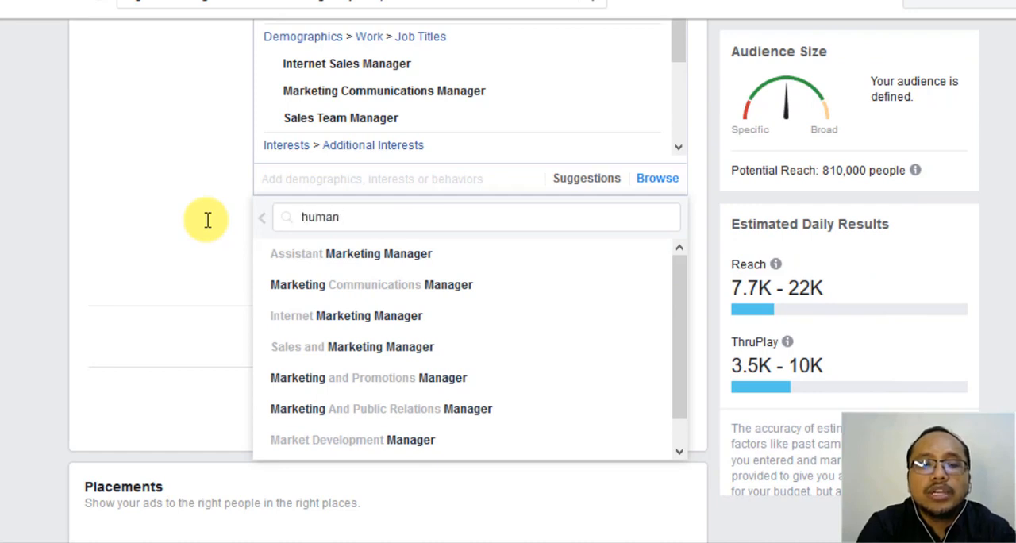
{"action": "type", "text": " capital "}
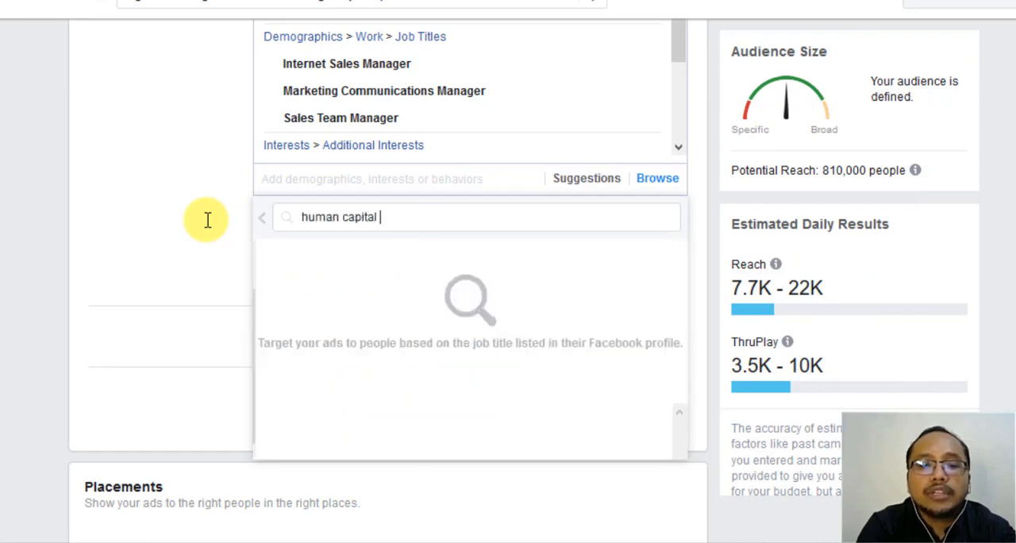
{"action": "type", "text": "director"}
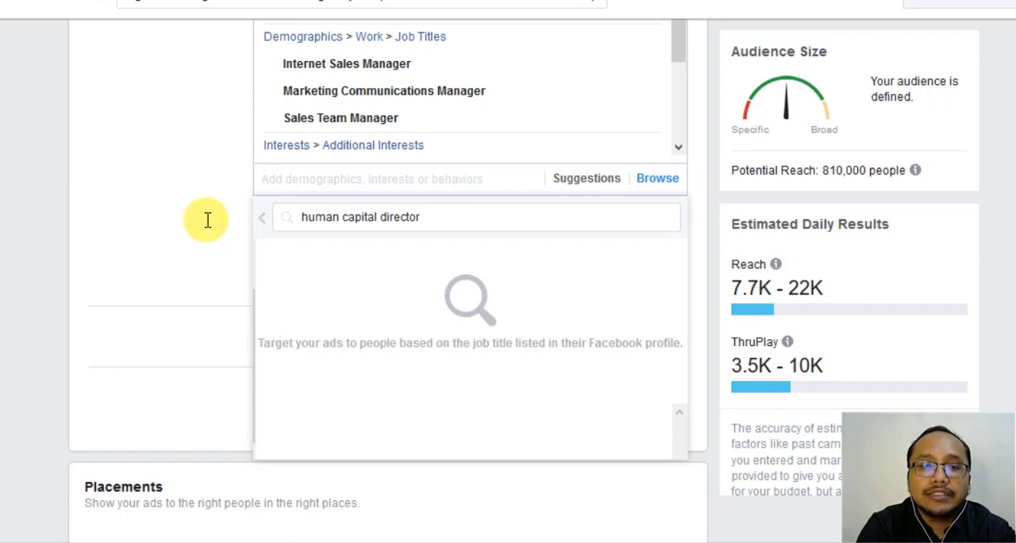
- Change the job title search to "human resource" and clear the search text
{"action": "key", "text": "BackSpace"}
{"action": "key", "text": "BackSpace"}
{"action": "key", "text": "BackSpace"}
{"action": "key", "text": "BackSpace"}
{"action": "key", "text": "BackSpace"}
{"action": "key", "text": "BackSpace"}
{"action": "key", "text": "BackSpace"}
{"action": "key", "text": "BackSpace"}
{"action": "key", "text": "BackSpace"}
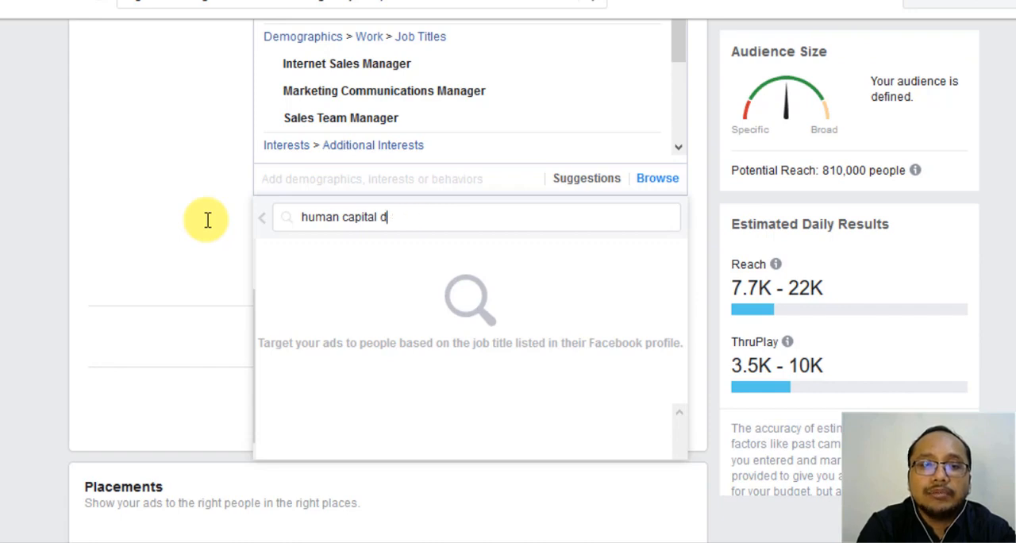
{"action": "key", "text": "BackSpace"}
{"action": "key", "text": "BackSpace"}
{"action": "key", "text": "BackSpace"}
{"action": "key", "text": "BackSpace"}
{"action": "key", "text": "BackSpace"}
{"action": "key", "text": "BackSpace"}
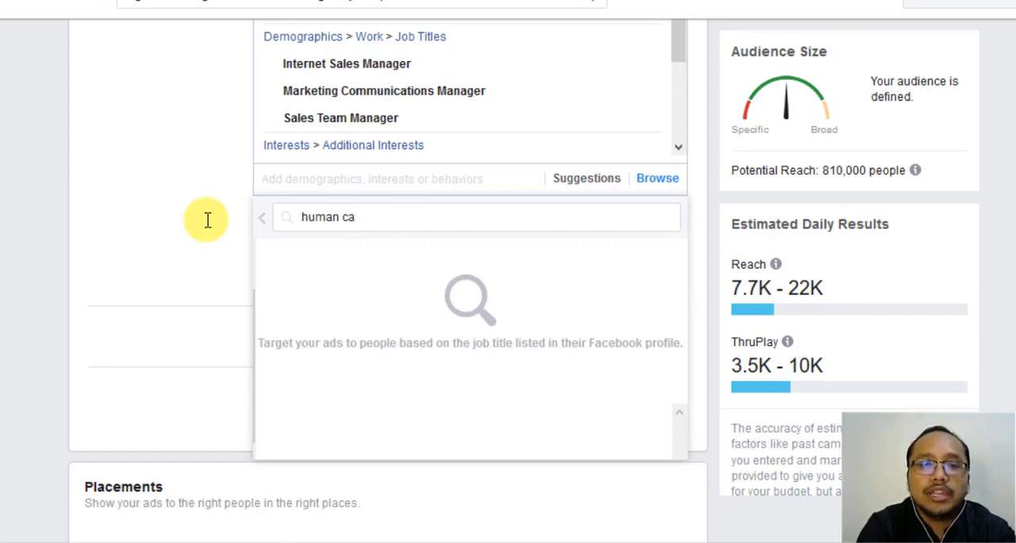
{"action": "type", "text": "reou"}
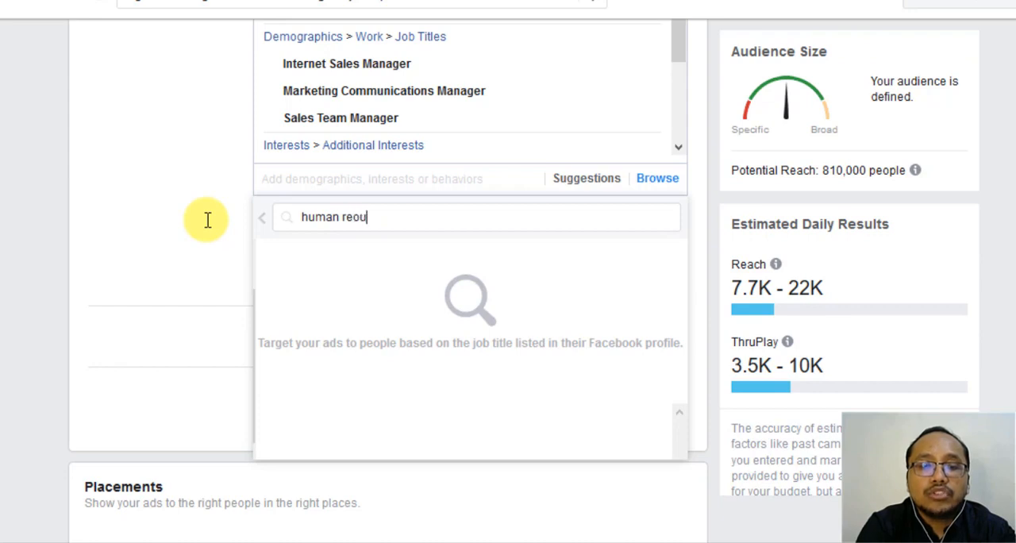
{"action": "key", "text": "BackSpace"}
{"action": "type", "text": "sour"}
{"action": "key", "text": "BackSpace"}
{"action": "key", "text": "BackSpace"}
{"action": "key", "text": "BackSpace"}
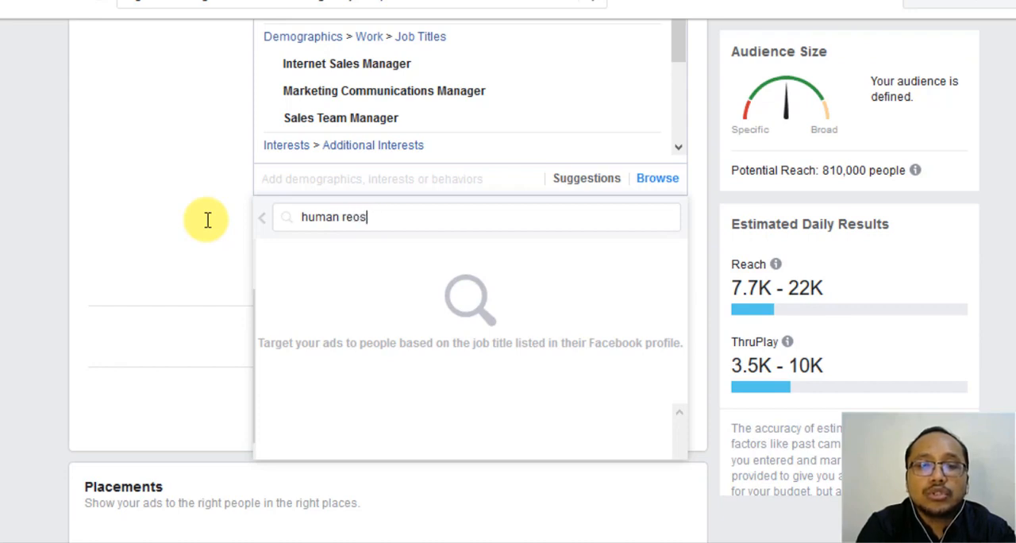
{"action": "key", "text": "BackSpace"}
{"action": "key", "text": "BackSpace"}
{"action": "type", "text": "source"}
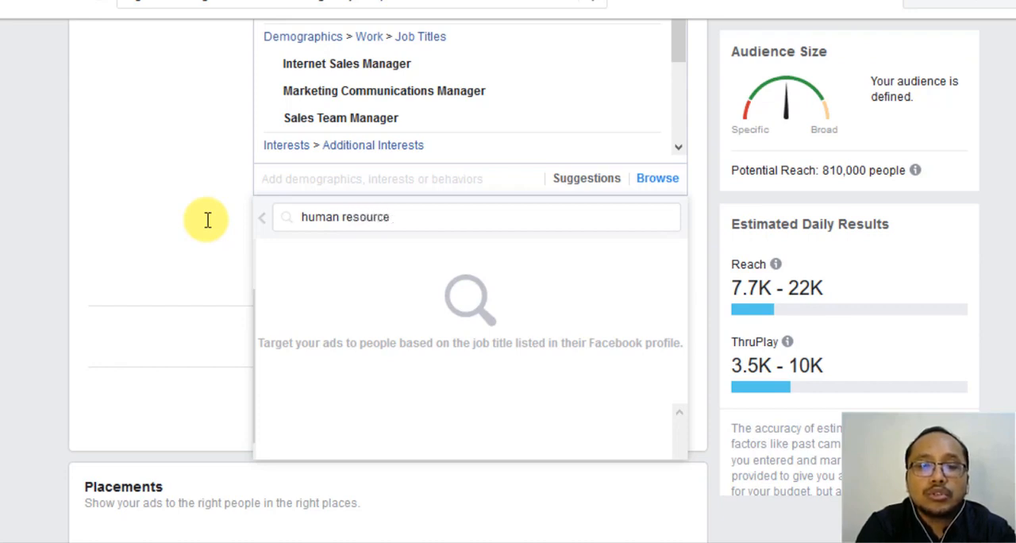
{"action": "key", "text": "BackSpace"}
{"action": "key", "text": "BackSpace"}
{"action": "key", "text": "BackSpace"}
{"action": "key", "text": "BackSpace"}
{"action": "key", "text": "BackSpace"}
{"action": "key", "text": "BackSpace"}
{"action": "key", "text": "BackSpace"}
{"action": "key", "text": "BackSpace"}
{"action": "key", "text": "BackSpace"}
{"action": "key", "text": "BackSpace"}
{"action": "key", "text": "BackSpace"}
{"action": "key", "text": "BackSpace"}
{"action": "key", "text": "BackSpace"}
{"action": "key", "text": "BackSpace"}
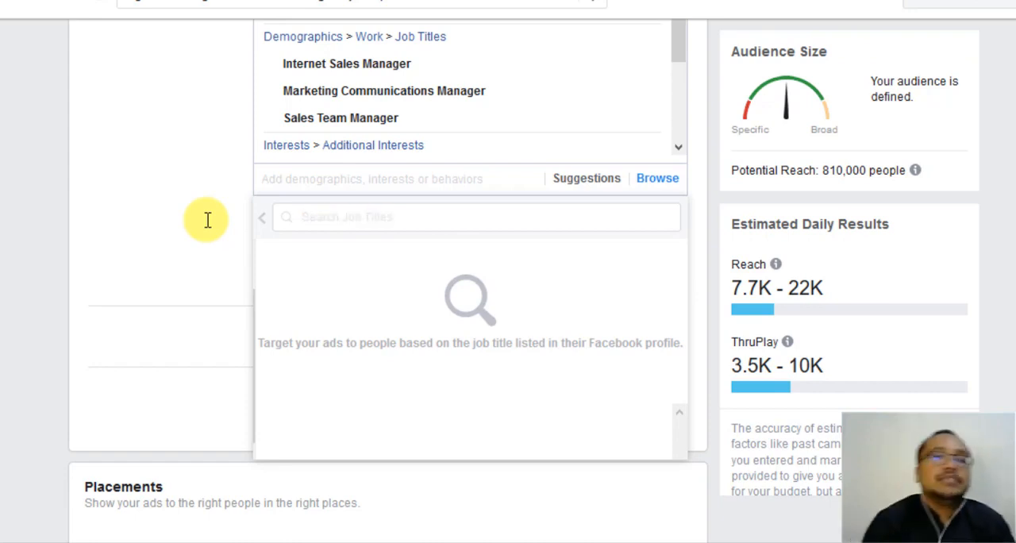
- Close the job title list and remove Internet Sales Manager and Sales Team Manager from the detailed targeting
{"action": "left_click", "coordinate": [176, 224]}
{"action": "scroll", "coordinate": [176, 224], "scroll_direction": "up", "scroll_amount": 1}
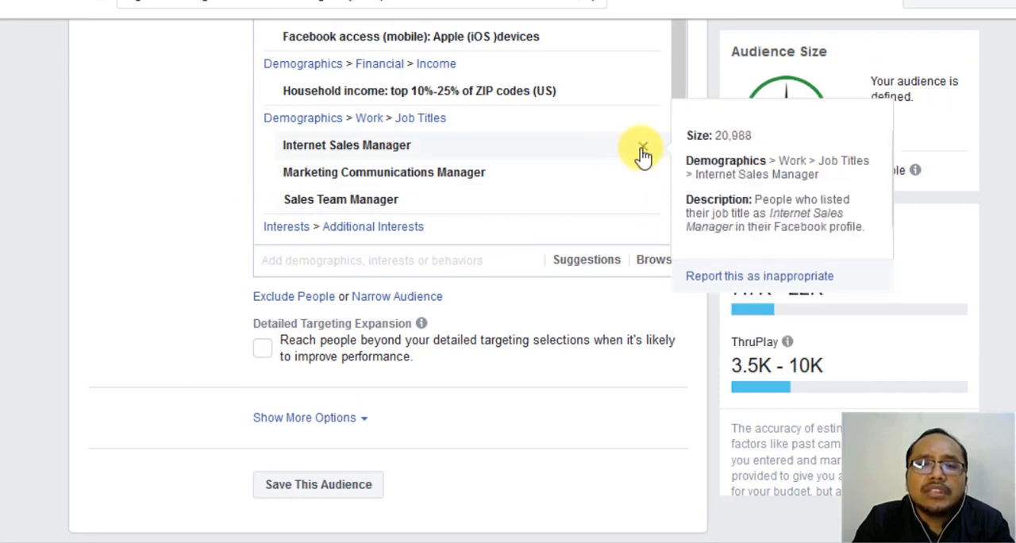
{"action": "left_click", "coordinate": [643, 145]}
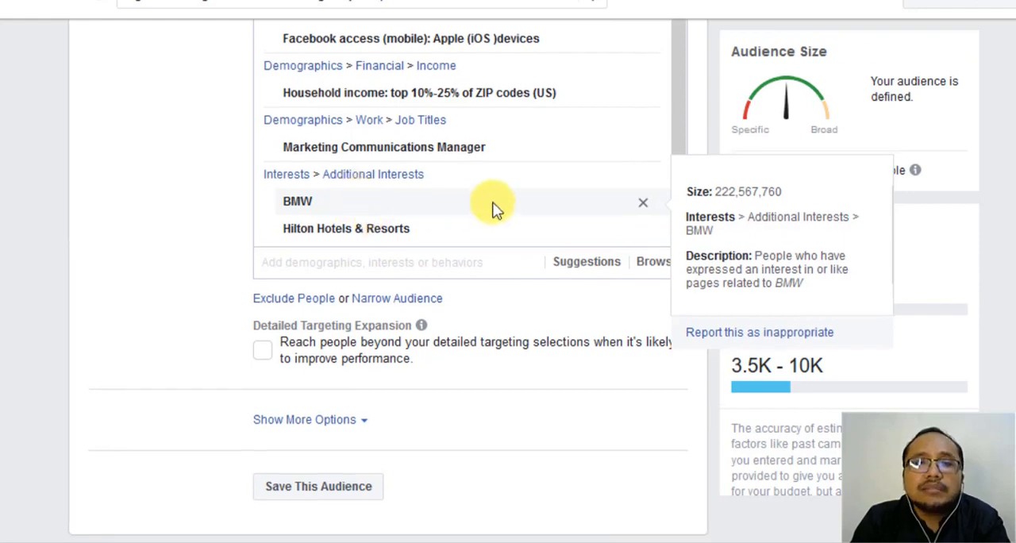
- Remove BMW from the included interests and look over the remaining detailed targeting entries
{"action": "scroll", "coordinate": [492, 208], "scroll_direction": "up", "scroll_amount": 2}
{"action": "scroll", "coordinate": [493, 208], "scroll_direction": "down", "scroll_amount": 2}
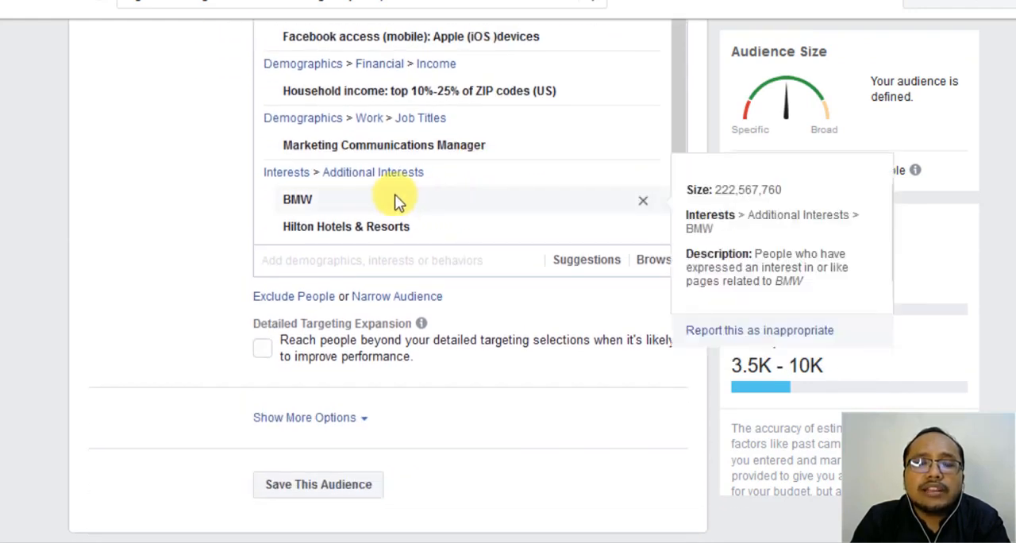
{"action": "scroll", "coordinate": [397, 200], "scroll_direction": "down", "scroll_amount": 1}
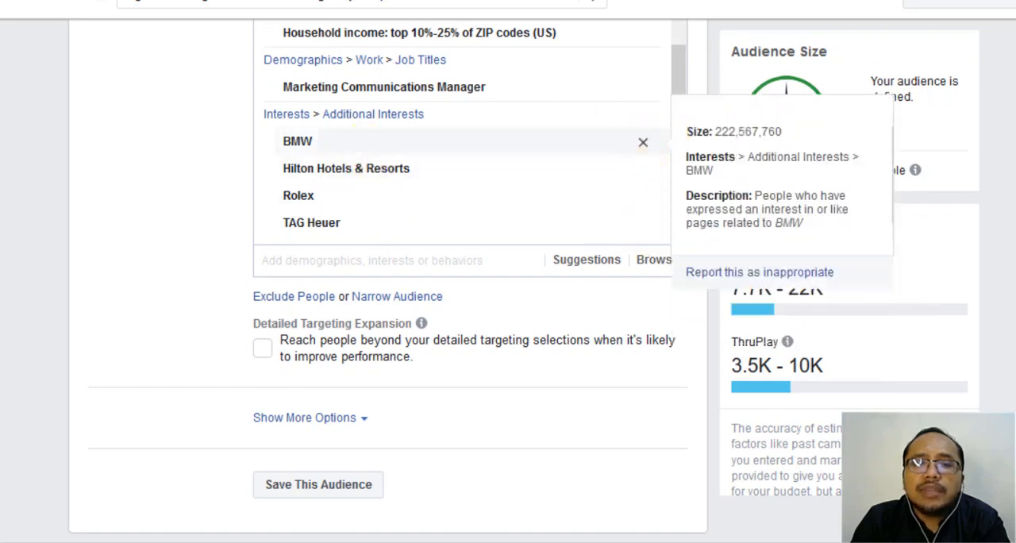
{"action": "left_click", "coordinate": [644, 142]}
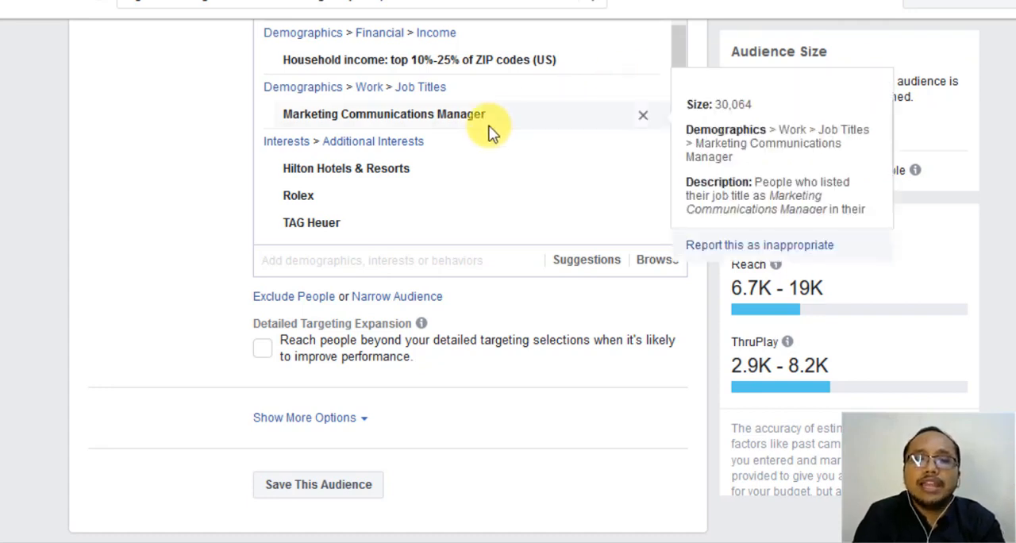
{"action": "scroll", "coordinate": [490, 132], "scroll_direction": "up", "scroll_amount": 1}
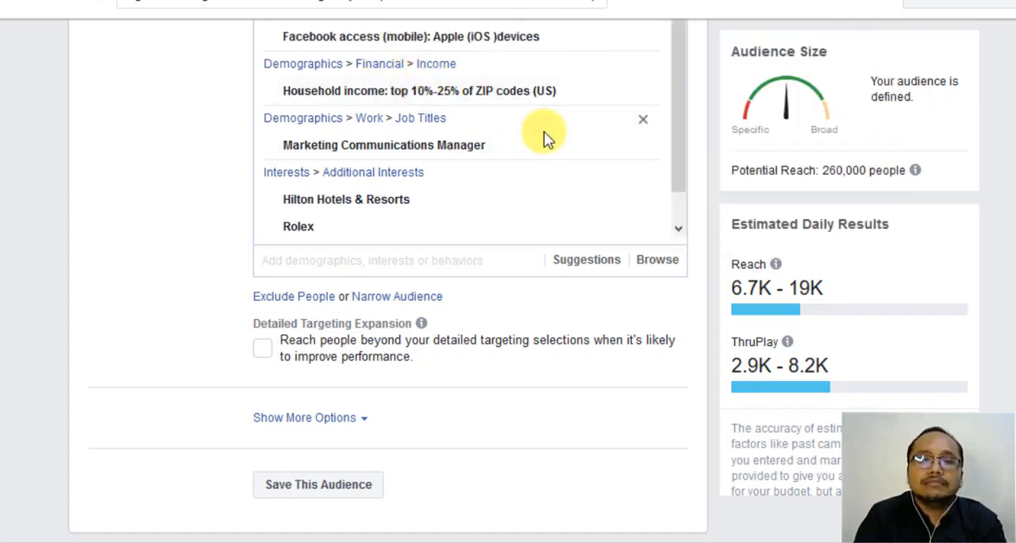
{"action": "scroll", "coordinate": [544, 135], "scroll_direction": "down", "scroll_amount": 1}
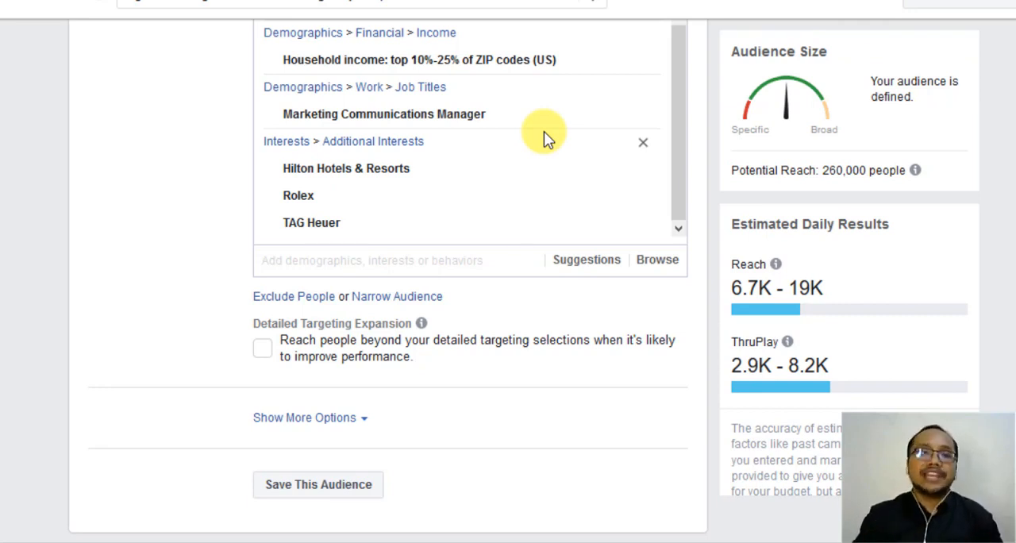
- Add the BMW interest back to the included detailed targeting and review the included entries
{"action": "left_click", "coordinate": [461, 255]}
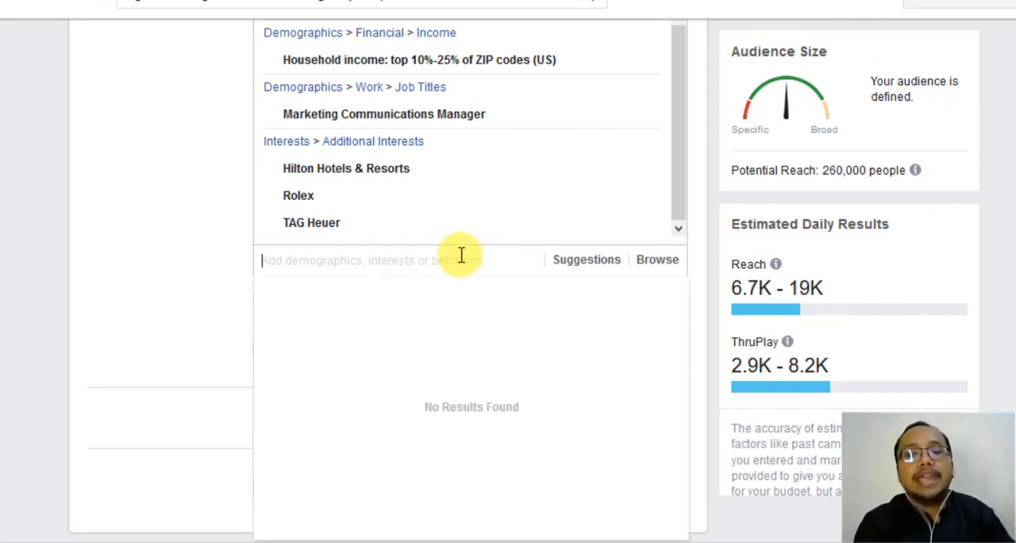
{"action": "type", "text": "bmw"}
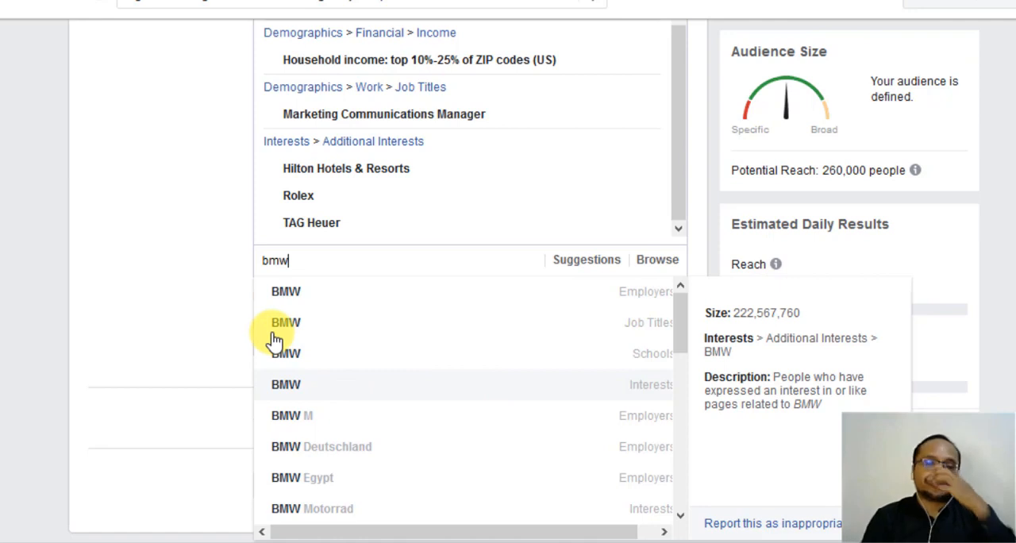
{"action": "key", "text": "Return"}
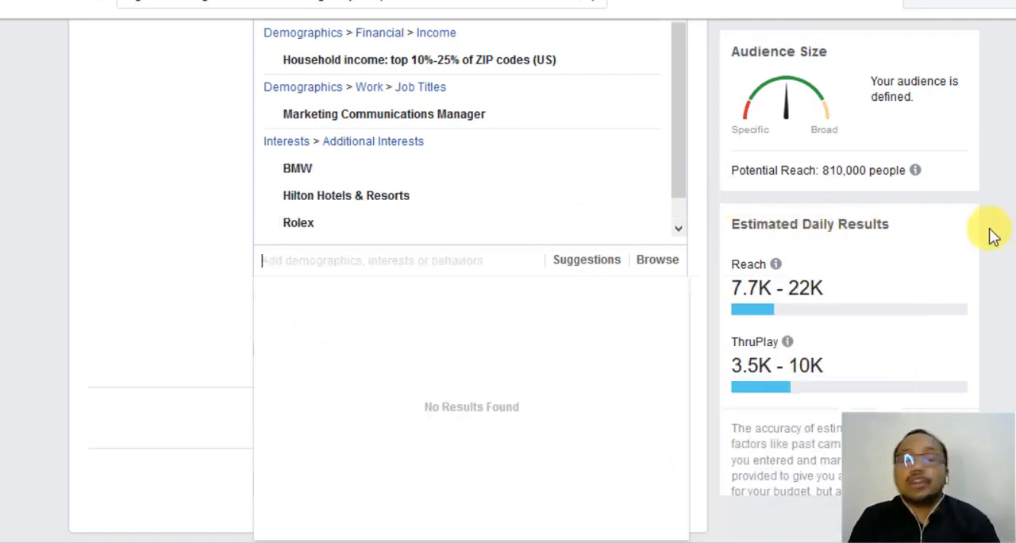
{"action": "scroll", "coordinate": [95, 297], "scroll_direction": "up", "scroll_amount": 3}
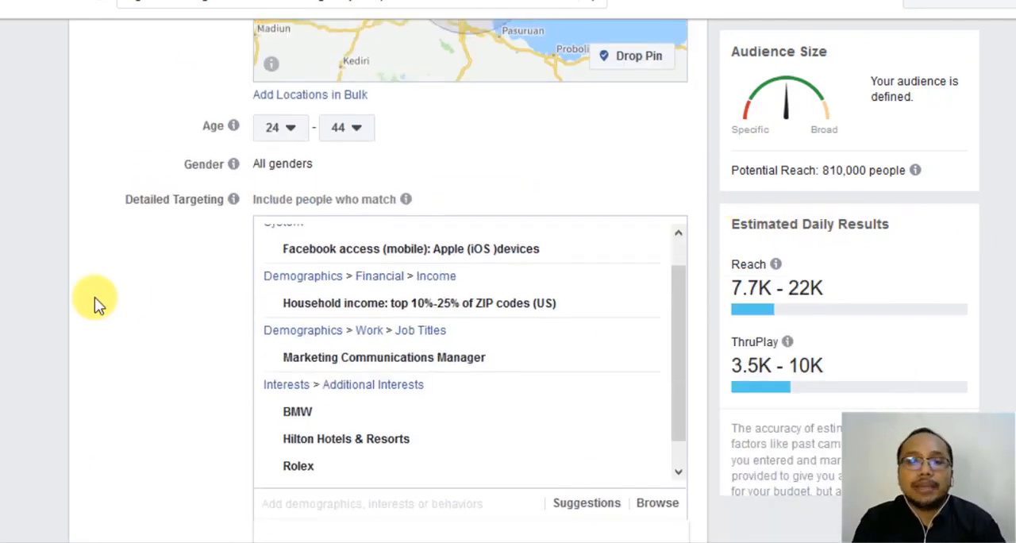
{"action": "scroll", "coordinate": [334, 254], "scroll_direction": "down", "scroll_amount": 3}
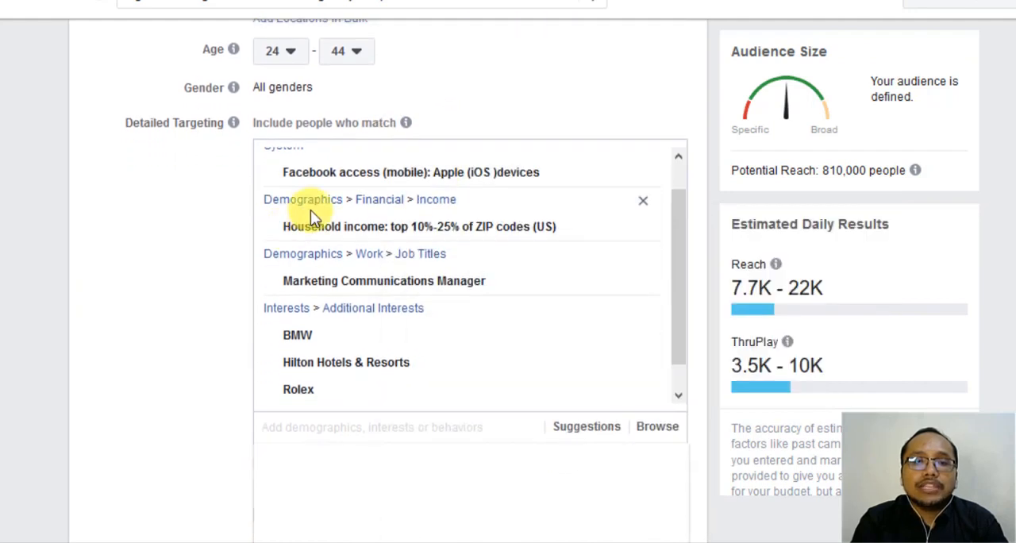
{"action": "scroll", "coordinate": [120, 282], "scroll_direction": "down", "scroll_amount": 5}
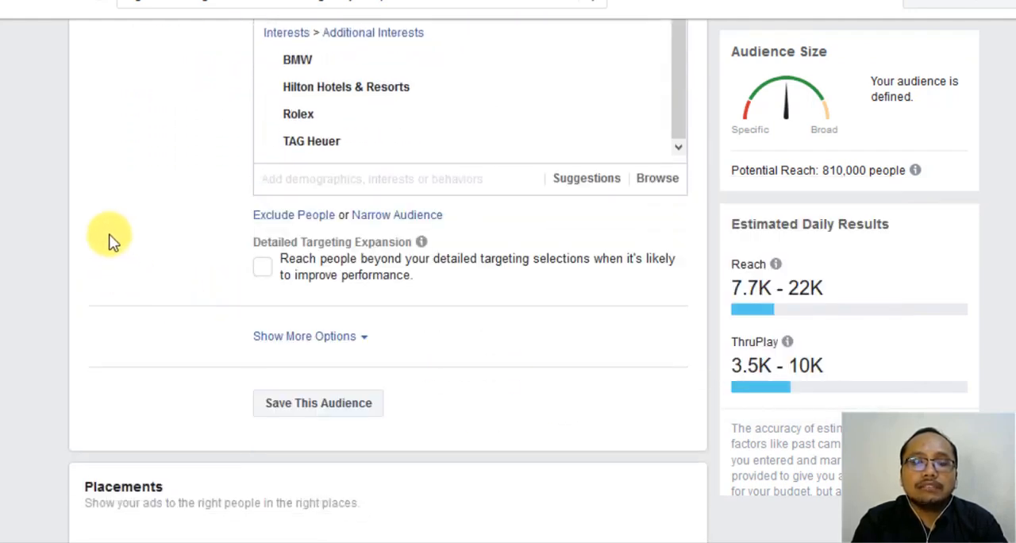
- Add an exclusion to the detailed targeting and browse its Demographics categories, including Life Events
{"action": "left_click", "coordinate": [317, 223]}
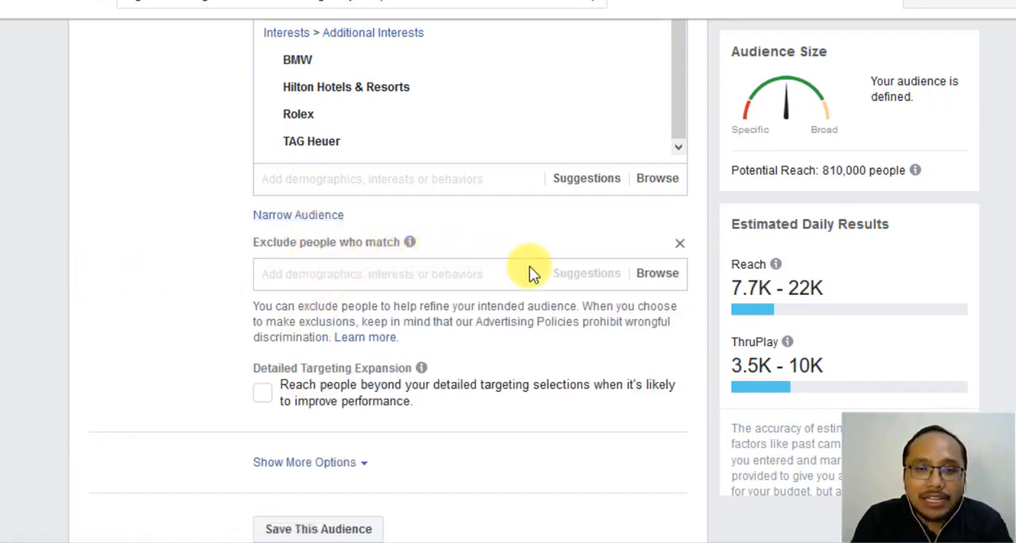
{"action": "left_click", "coordinate": [664, 277]}
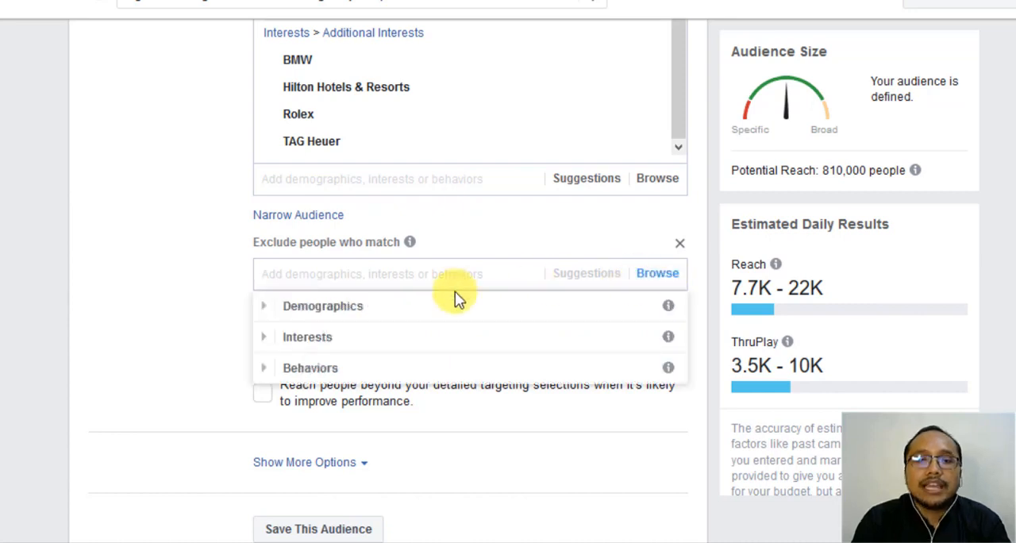
{"action": "left_click", "coordinate": [266, 307]}
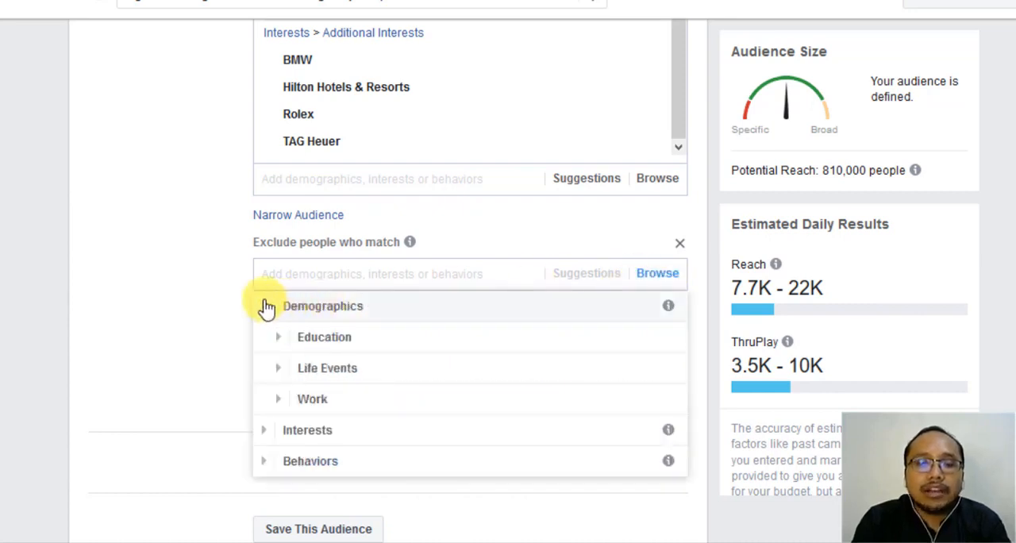
{"action": "scroll", "coordinate": [268, 310], "scroll_direction": "down", "scroll_amount": 1}
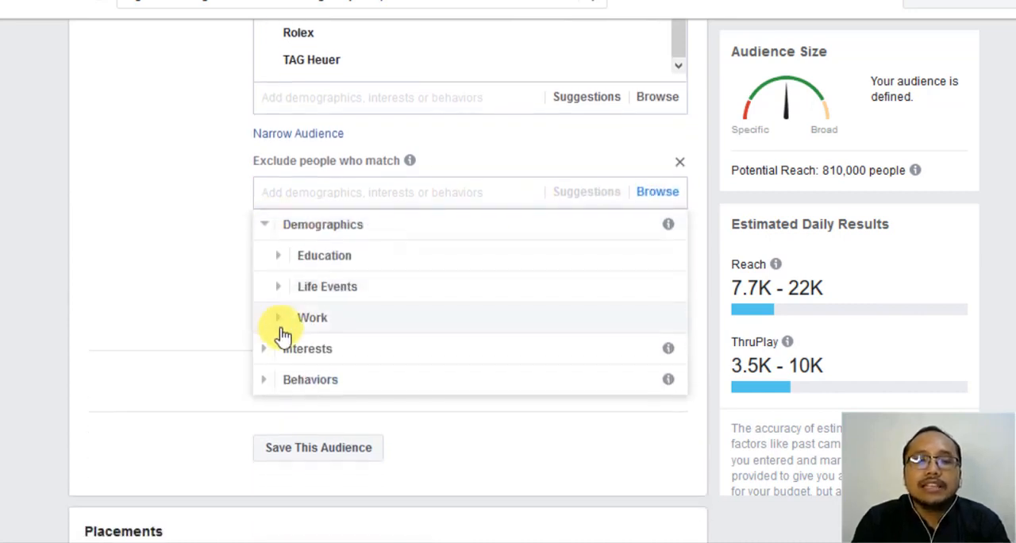
{"action": "left_click", "coordinate": [282, 287]}
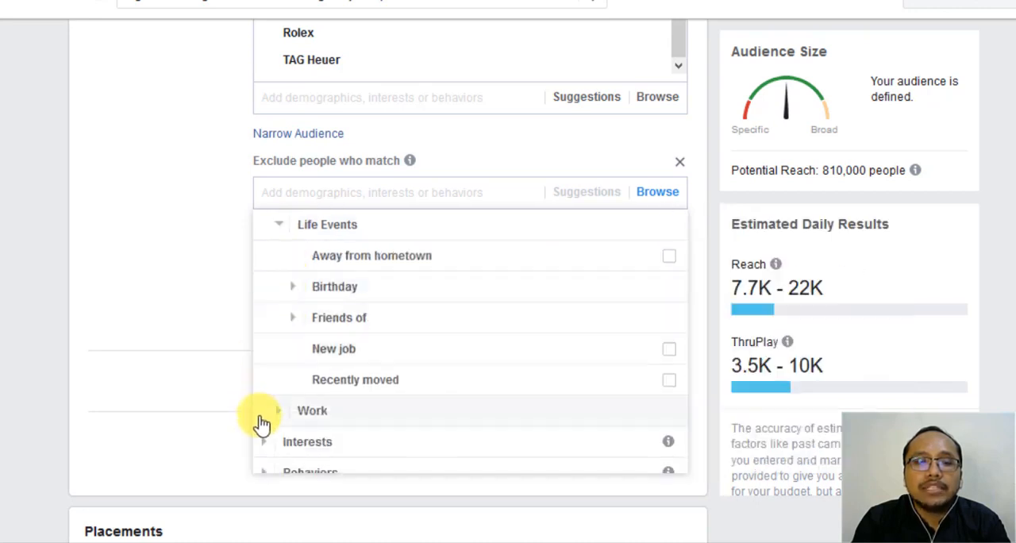
{"action": "scroll", "coordinate": [266, 371], "scroll_direction": "up", "scroll_amount": 1}
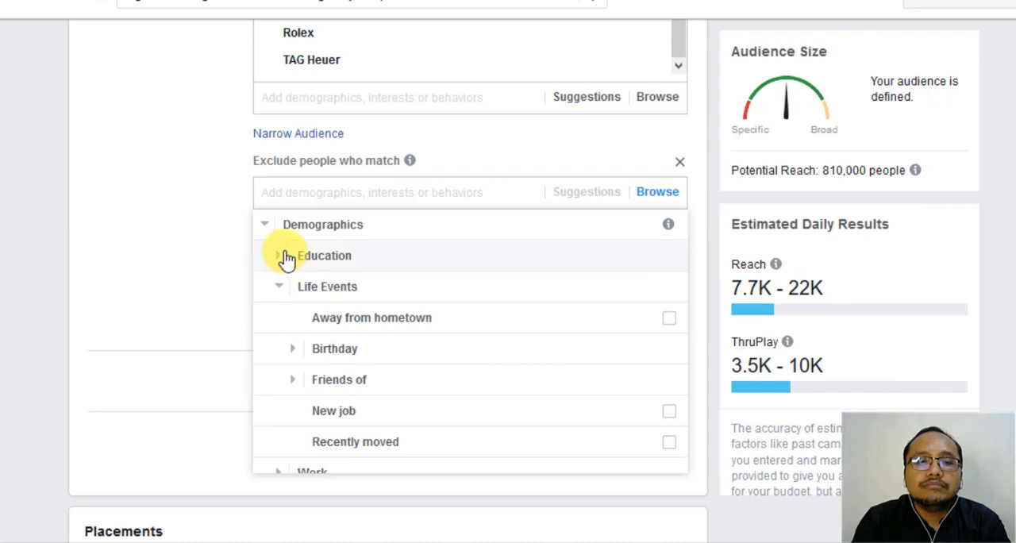
- Exclude people whose education level is In high school
{"action": "left_click", "coordinate": [285, 258]}
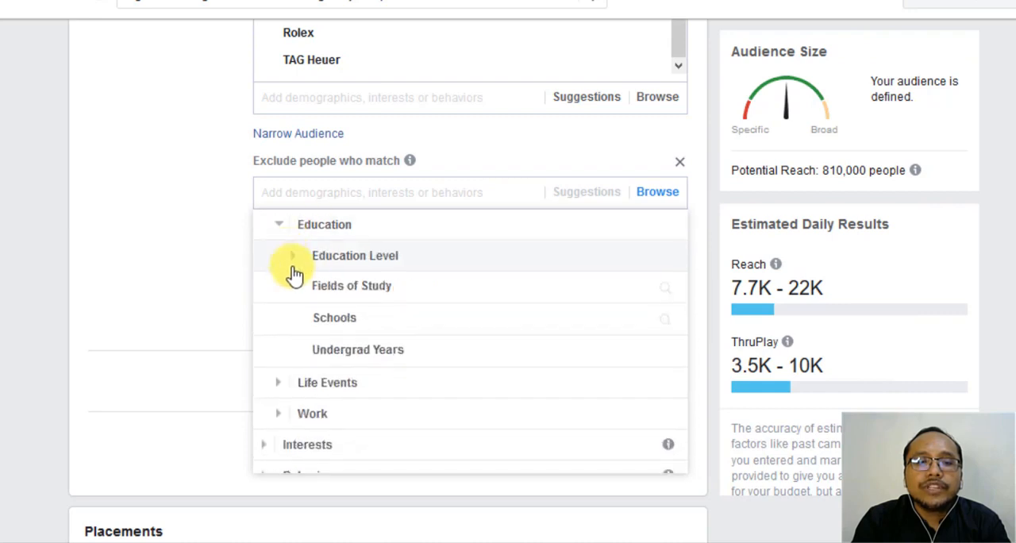
{"action": "left_click", "coordinate": [292, 268]}
{"action": "scroll", "coordinate": [294, 274], "scroll_direction": "down", "scroll_amount": 5}
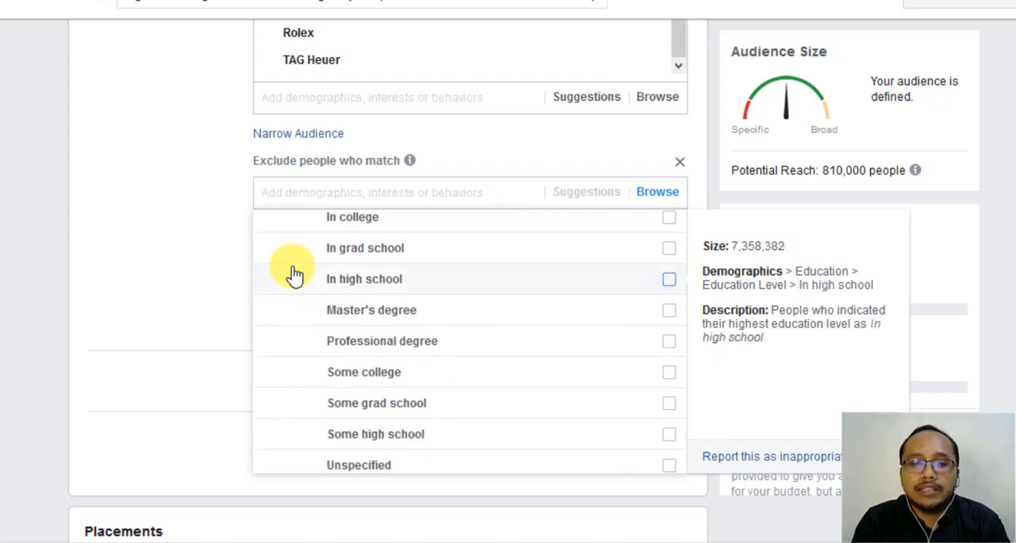
{"action": "scroll", "coordinate": [294, 274], "scroll_direction": "down", "scroll_amount": 2}
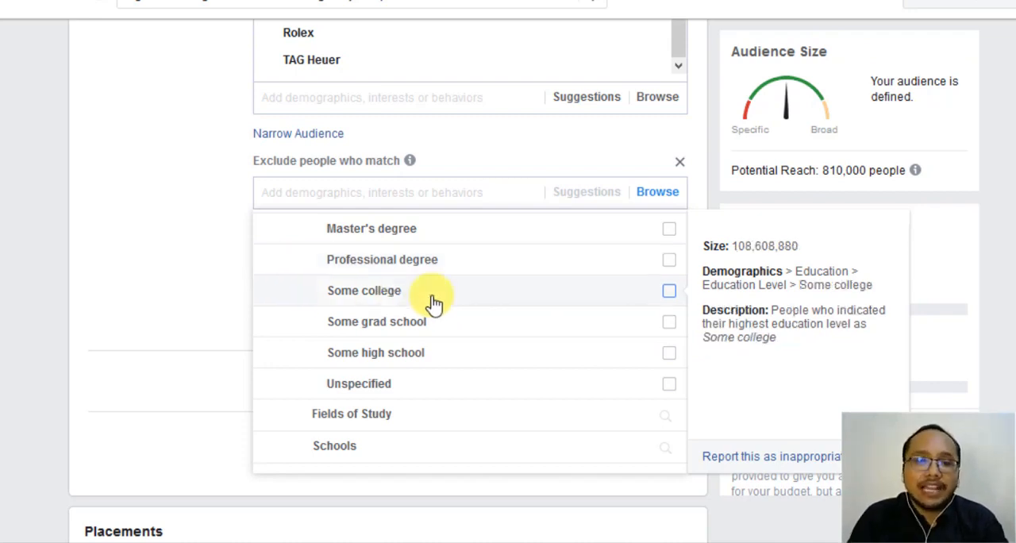
{"action": "scroll", "coordinate": [433, 303], "scroll_direction": "up", "scroll_amount": 2}
{"action": "scroll", "coordinate": [433, 302], "scroll_direction": "down", "scroll_amount": 2}
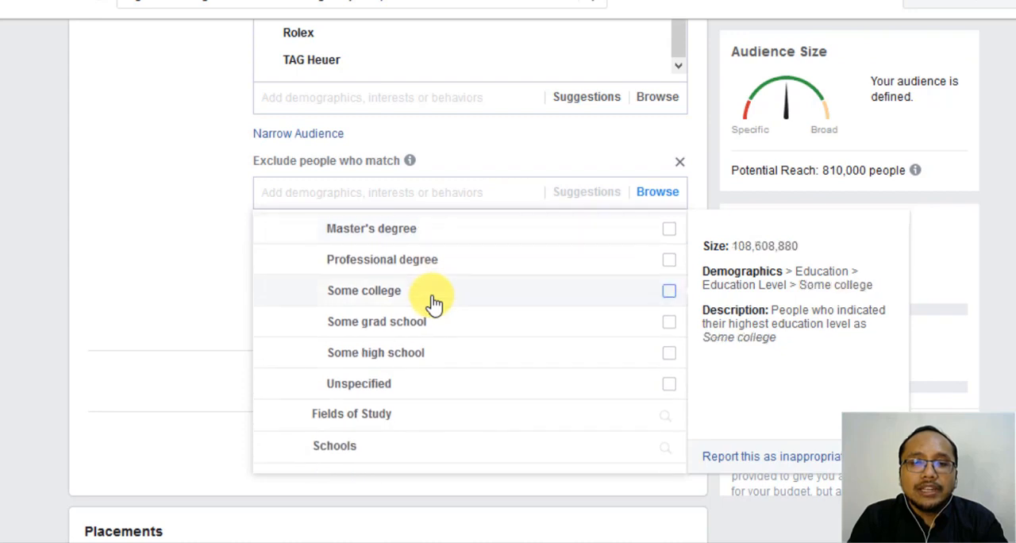
{"action": "scroll", "coordinate": [433, 302], "scroll_direction": "up", "scroll_amount": 3}
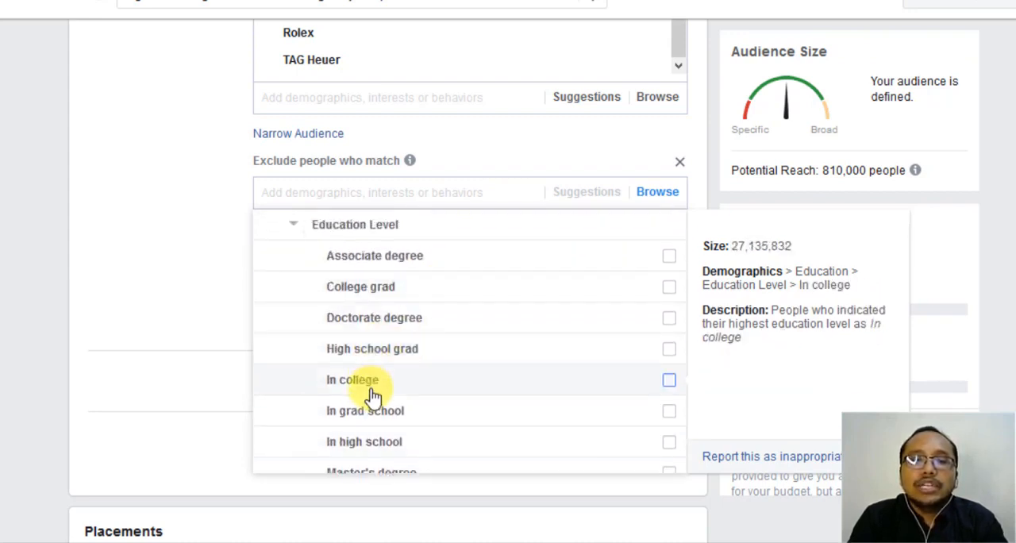
{"action": "scroll", "coordinate": [370, 390], "scroll_direction": "down", "scroll_amount": 2}
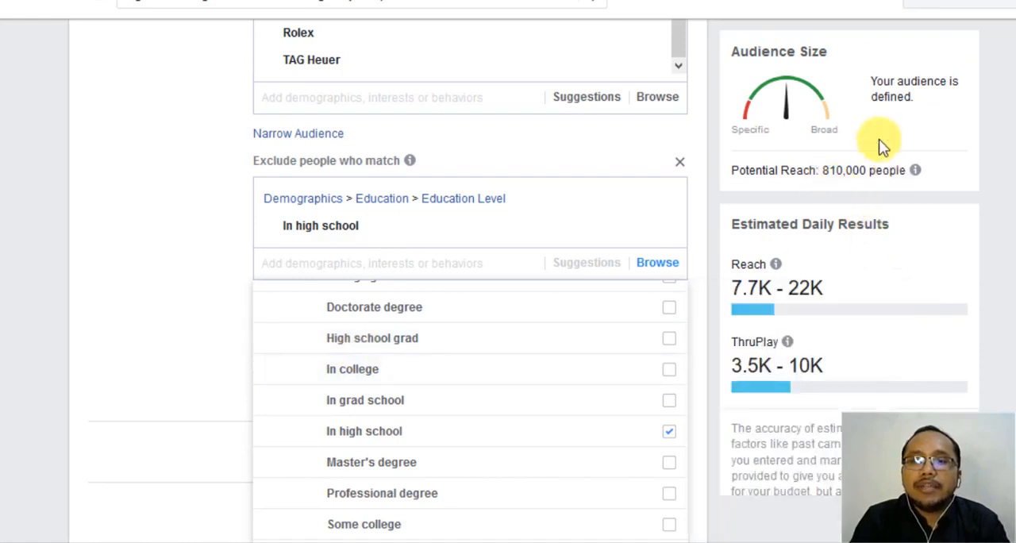
- Compare the exclusion with the included targeting, and remove In high school from the excluded education levels
{"action": "scroll", "coordinate": [199, 266], "scroll_direction": "up", "scroll_amount": 4}
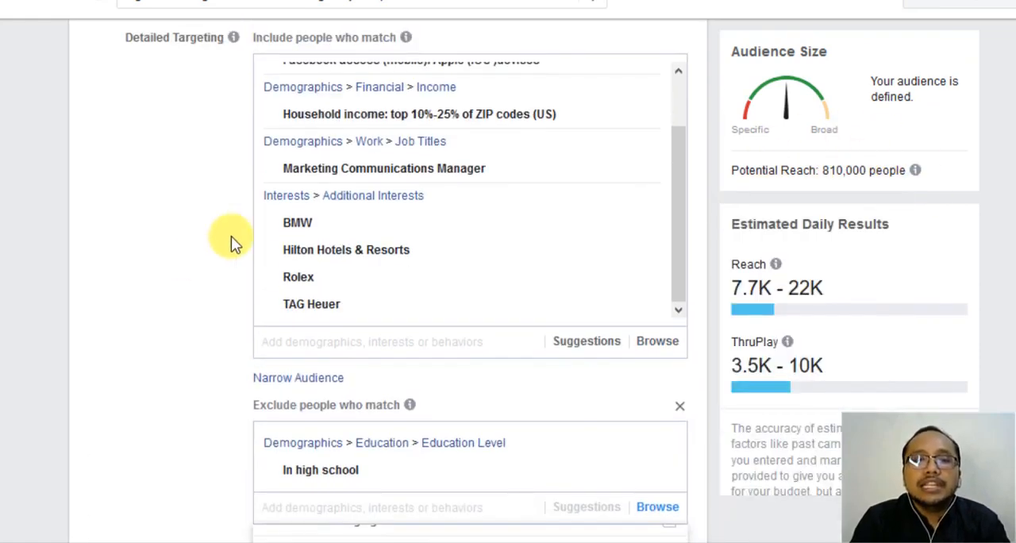
{"action": "scroll", "coordinate": [270, 228], "scroll_direction": "up", "scroll_amount": 1}
{"action": "mouse_move", "coordinate": [438, 357]}
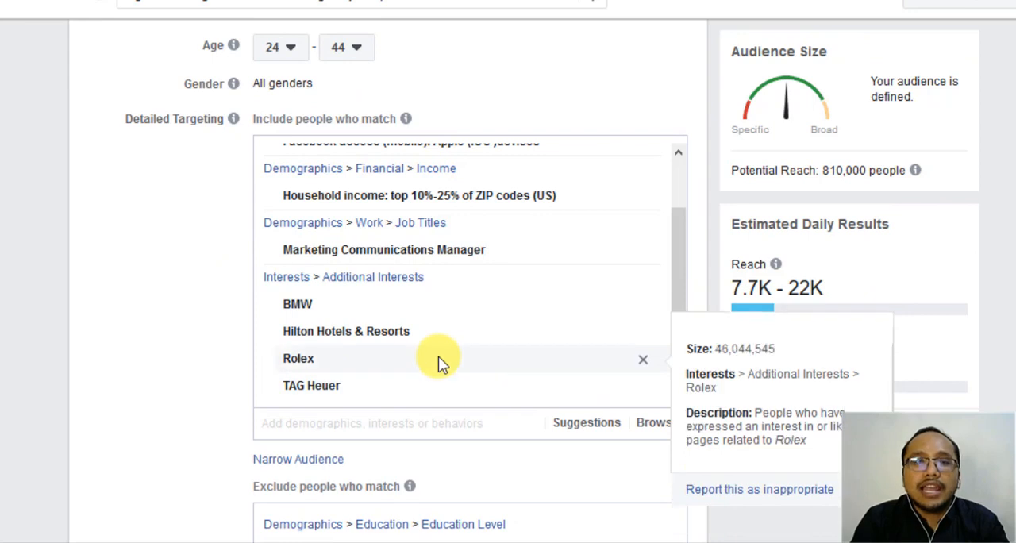
{"action": "scroll", "coordinate": [439, 356], "scroll_direction": "down", "scroll_amount": 4}
{"action": "scroll", "coordinate": [404, 386], "scroll_direction": "down", "scroll_amount": 3}
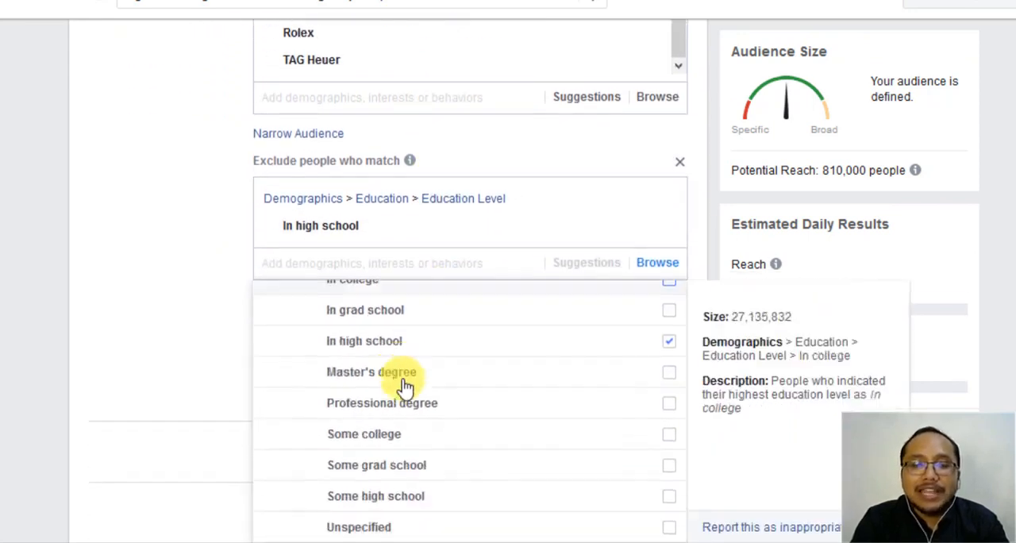
{"action": "scroll", "coordinate": [611, 369], "scroll_direction": "up", "scroll_amount": 3}
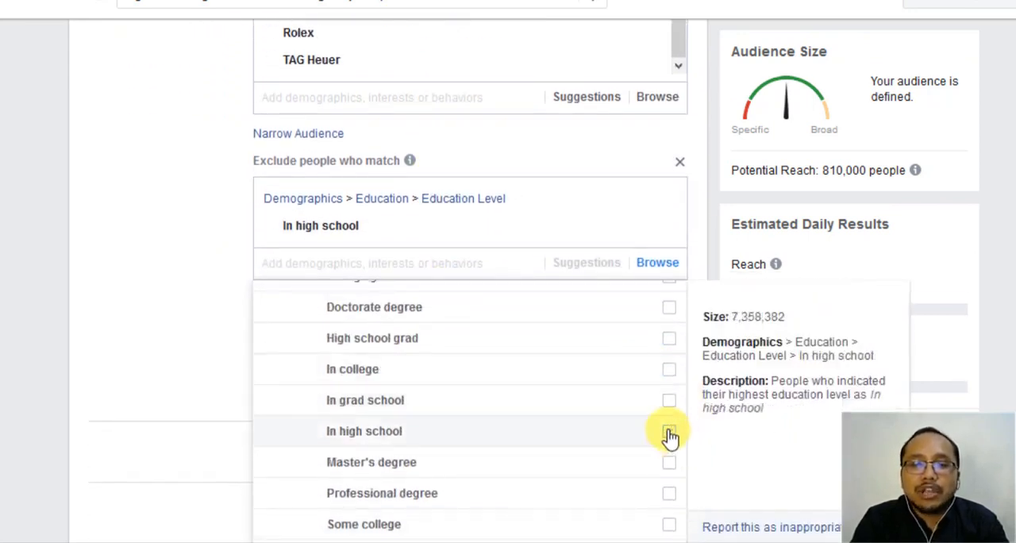
{"action": "left_click", "coordinate": [366, 422]}
{"action": "scroll", "coordinate": [411, 384], "scroll_direction": "up", "scroll_amount": 3}
{"action": "scroll", "coordinate": [425, 384], "scroll_direction": "down", "scroll_amount": 3}
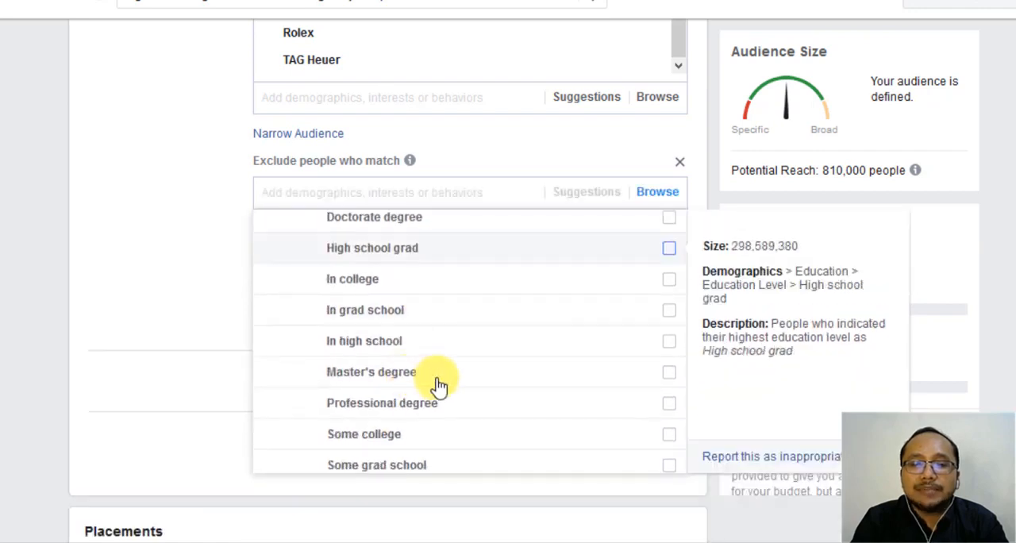
{"action": "scroll", "coordinate": [423, 280], "scroll_direction": "up", "scroll_amount": 5}
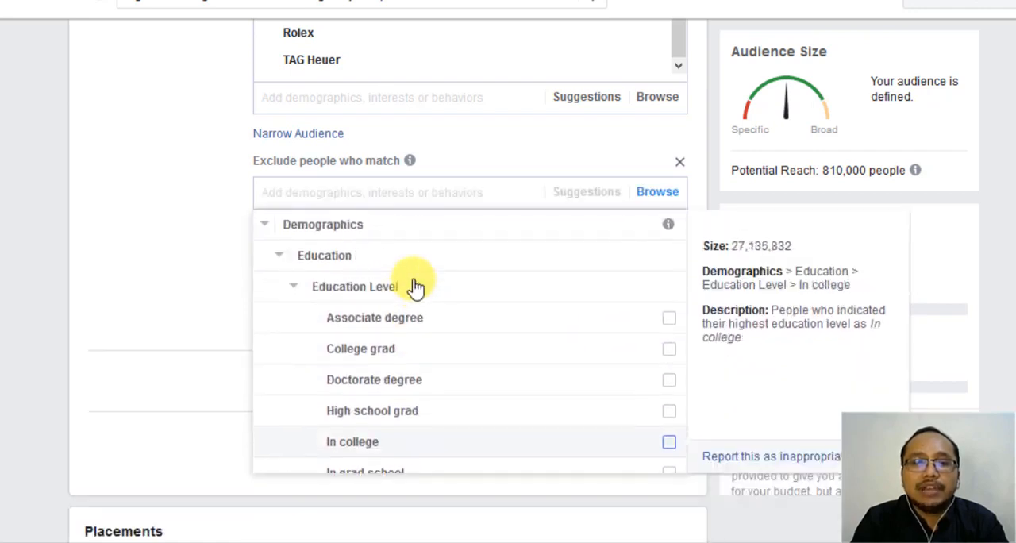
- Collapse the Education categories in the exclusion list and expand the Industries under Work
{"action": "left_click", "coordinate": [291, 287]}
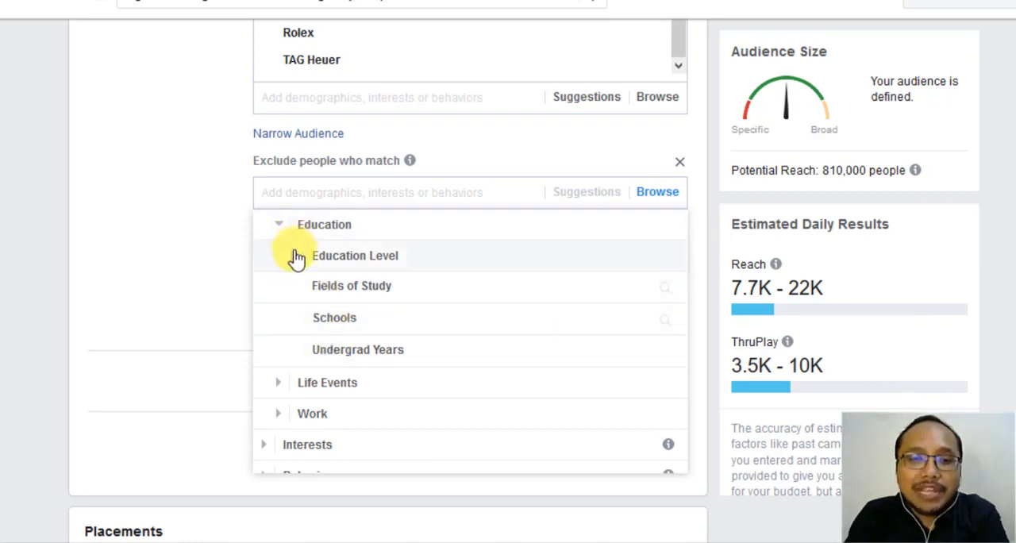
{"action": "left_click", "coordinate": [280, 228]}
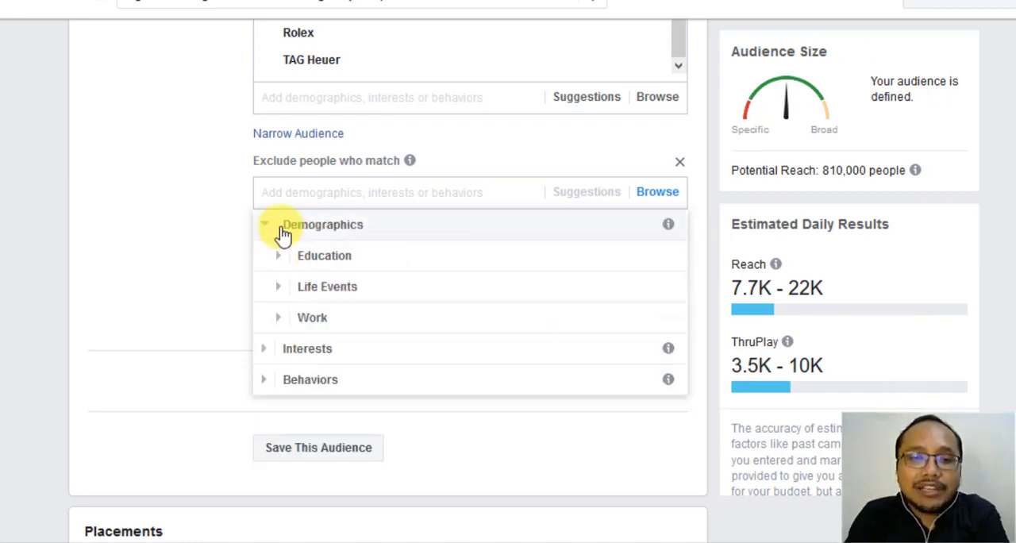
{"action": "left_click", "coordinate": [274, 318]}
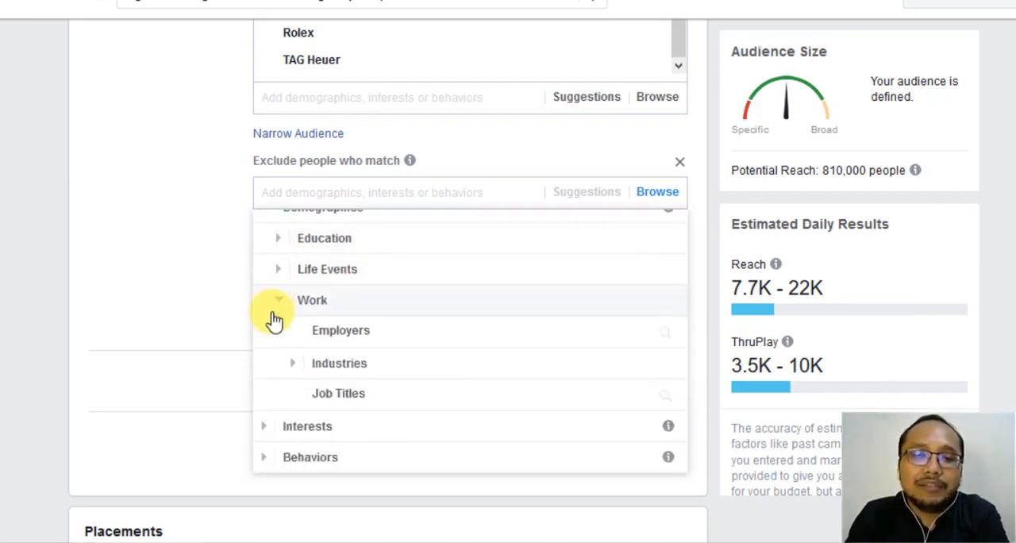
{"action": "left_click", "coordinate": [296, 366]}
- Exclude people who work in the Education and Libraries industry and close the exclusion list
{"action": "scroll", "coordinate": [298, 374], "scroll_direction": "down", "scroll_amount": 5}
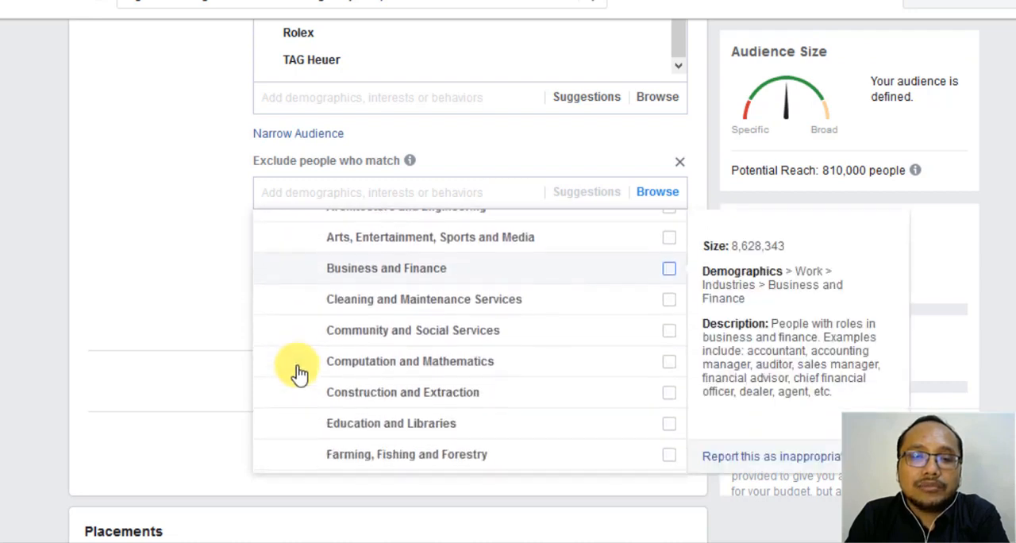
{"action": "scroll", "coordinate": [299, 373], "scroll_direction": "down", "scroll_amount": 8}
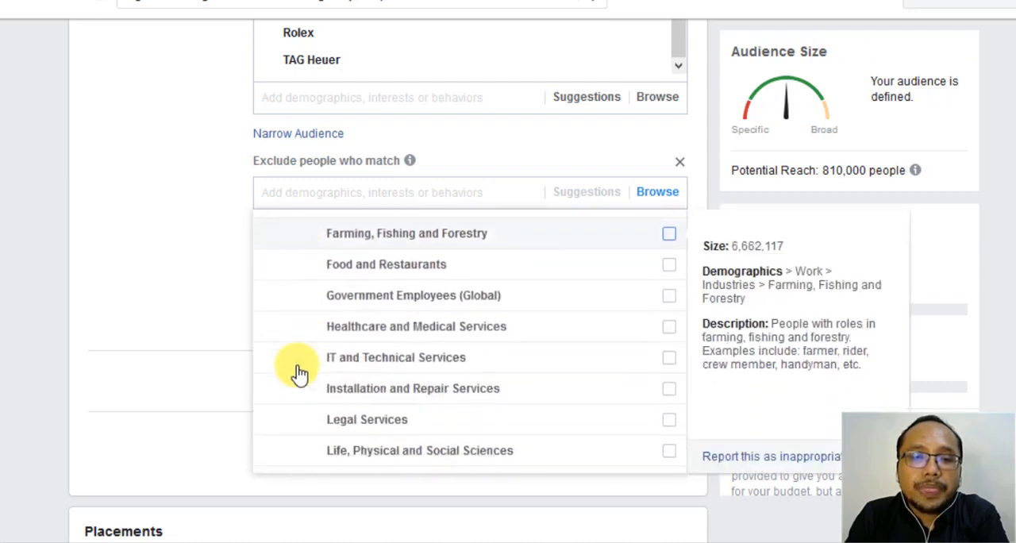
{"action": "scroll", "coordinate": [298, 373], "scroll_direction": "down", "scroll_amount": 2}
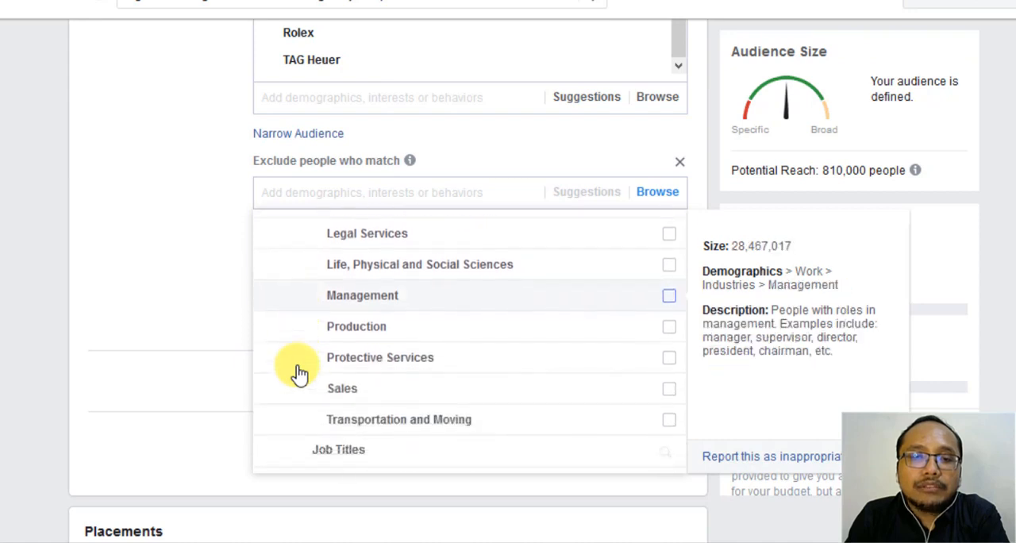
{"action": "scroll", "coordinate": [299, 373], "scroll_direction": "down", "scroll_amount": 2}
{"action": "scroll", "coordinate": [299, 373], "scroll_direction": "up", "scroll_amount": 12}
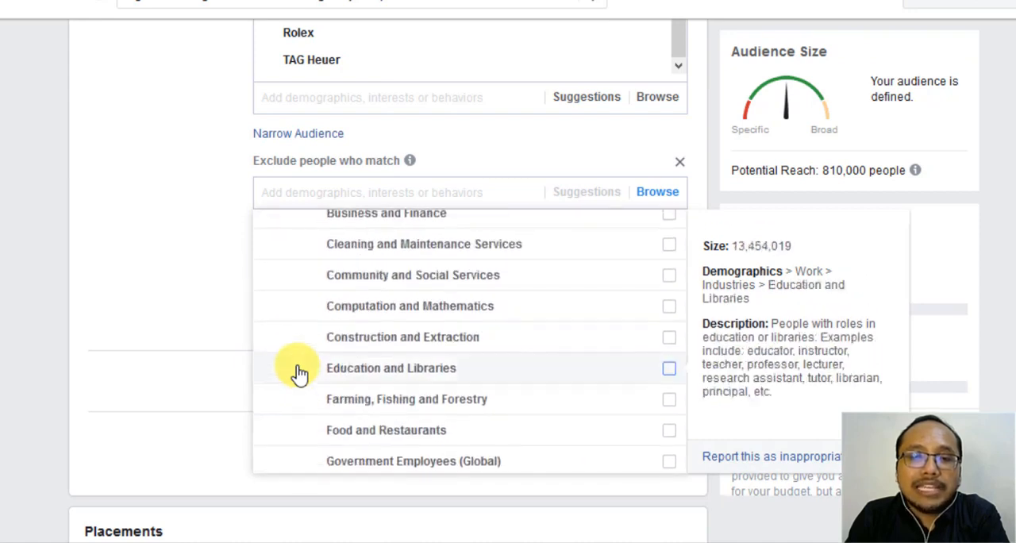
{"action": "scroll", "coordinate": [298, 373], "scroll_direction": "up", "scroll_amount": 3}
{"action": "scroll", "coordinate": [298, 373], "scroll_direction": "up", "scroll_amount": 3}
{"action": "scroll", "coordinate": [299, 373], "scroll_direction": "up", "scroll_amount": 1}
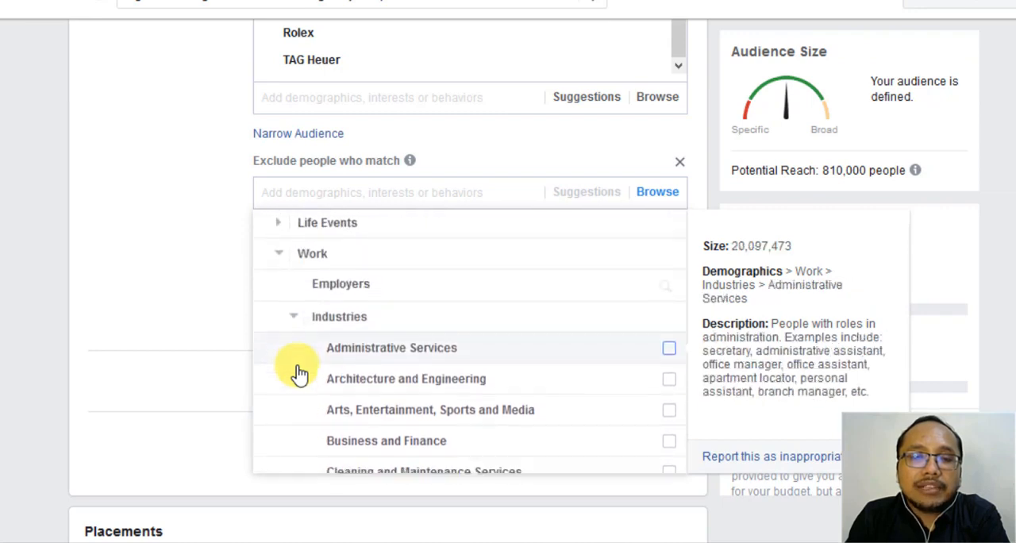
{"action": "scroll", "coordinate": [298, 373], "scroll_direction": "down", "scroll_amount": 5}
{"action": "scroll", "coordinate": [299, 373], "scroll_direction": "down", "scroll_amount": 5}
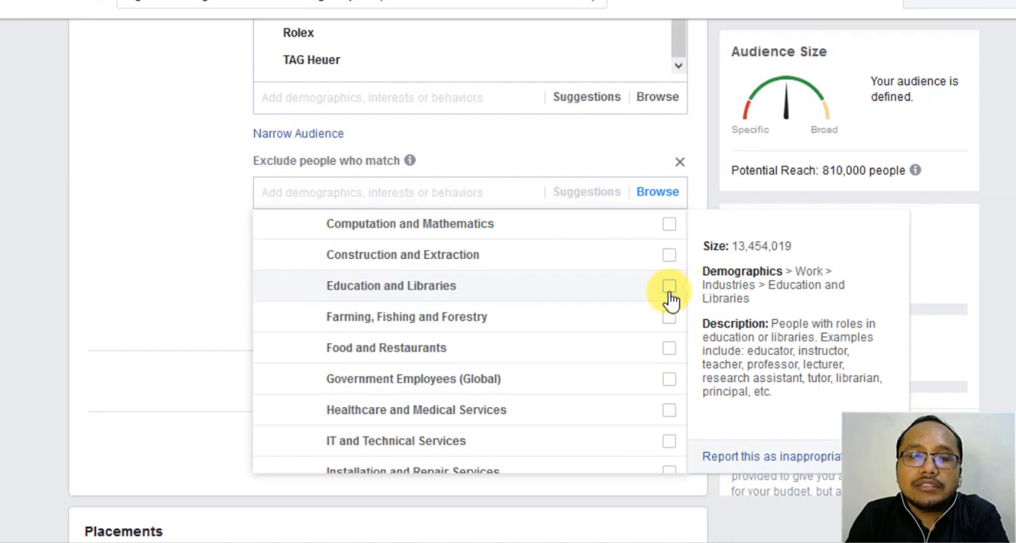
{"action": "left_click", "coordinate": [573, 300]}
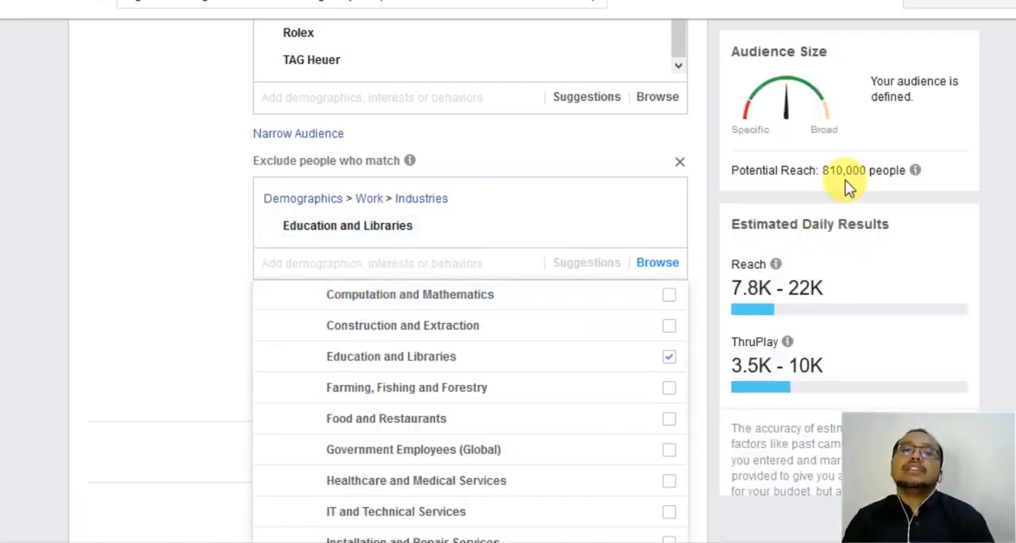
{"action": "left_click", "coordinate": [148, 323]}
- Review the Save Audience summary, close it without saving, and continue to the ad set's placement options
{"action": "mouse_move", "coordinate": [467, 244]}
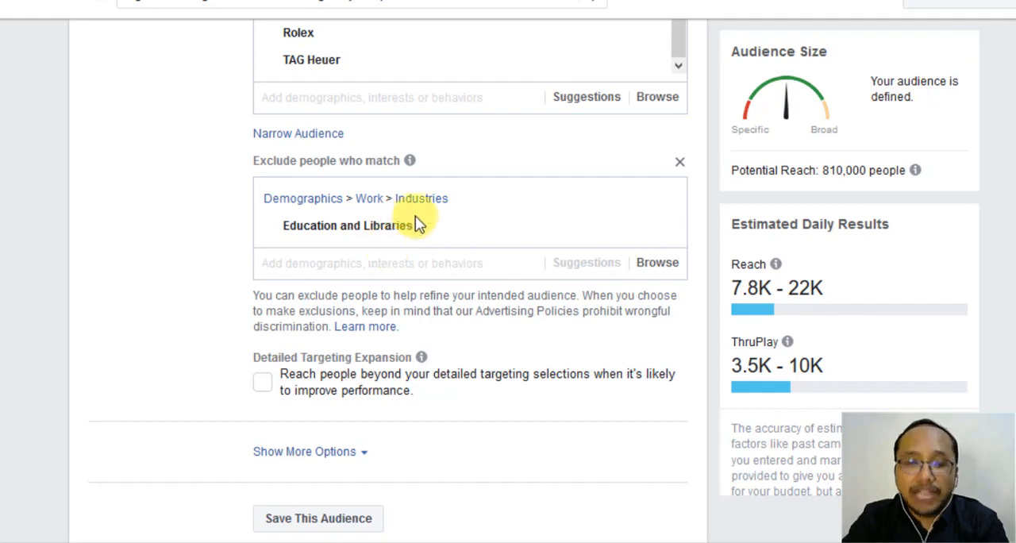
{"action": "scroll", "coordinate": [132, 274], "scroll_direction": "down", "scroll_amount": 1}
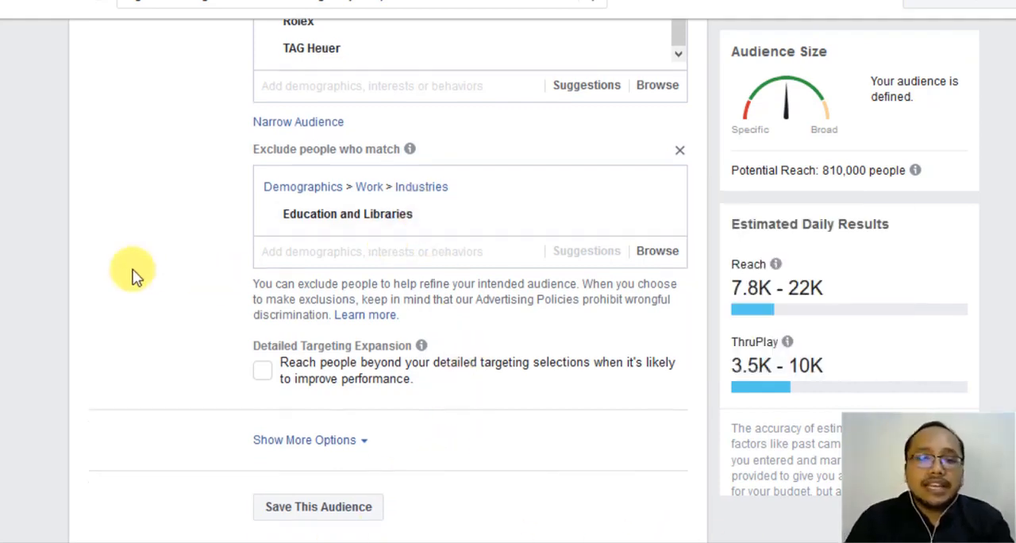
{"action": "scroll", "coordinate": [135, 270], "scroll_direction": "up", "scroll_amount": 5}
{"action": "scroll", "coordinate": [336, 191], "scroll_direction": "down", "scroll_amount": 4}
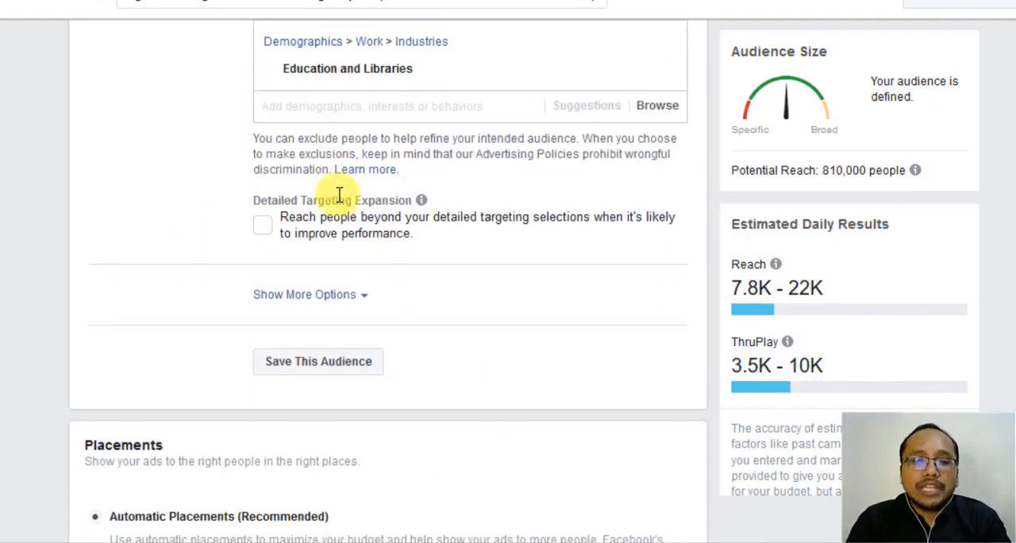
{"action": "left_click", "coordinate": [340, 359]}
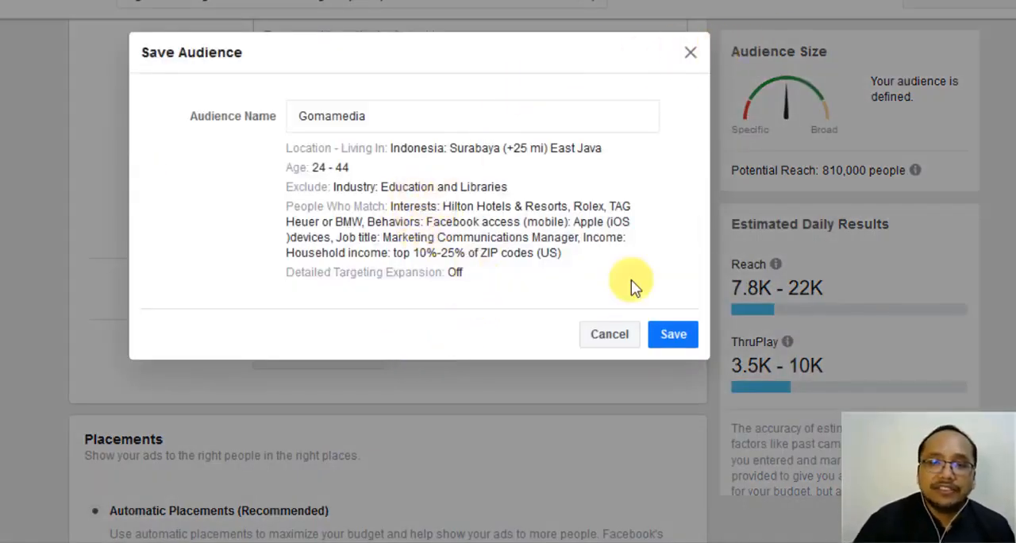
{"action": "left_click", "coordinate": [688, 49]}
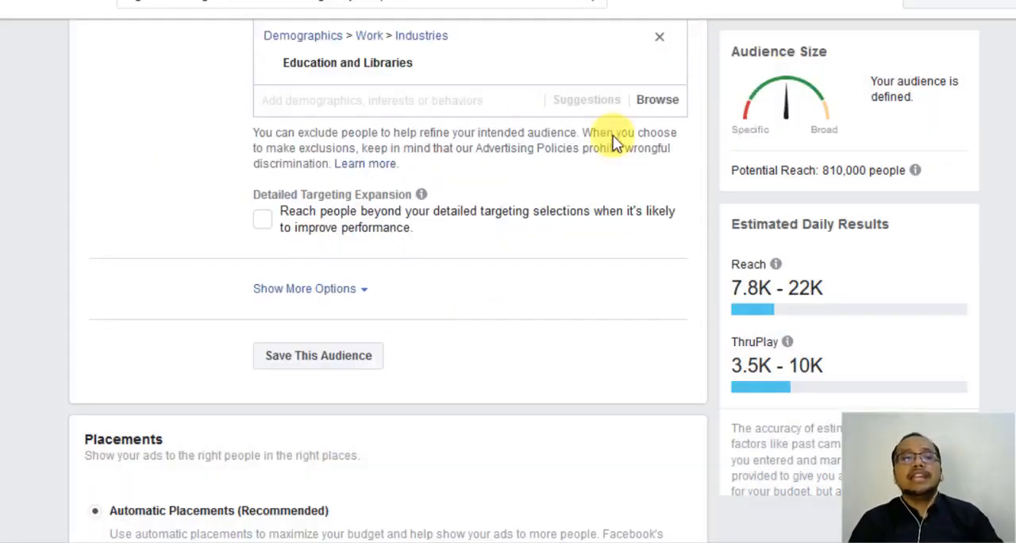
{"action": "scroll", "coordinate": [538, 208], "scroll_direction": "down", "scroll_amount": 3}
{"action": "scroll", "coordinate": [539, 201], "scroll_direction": "down", "scroll_amount": 1}
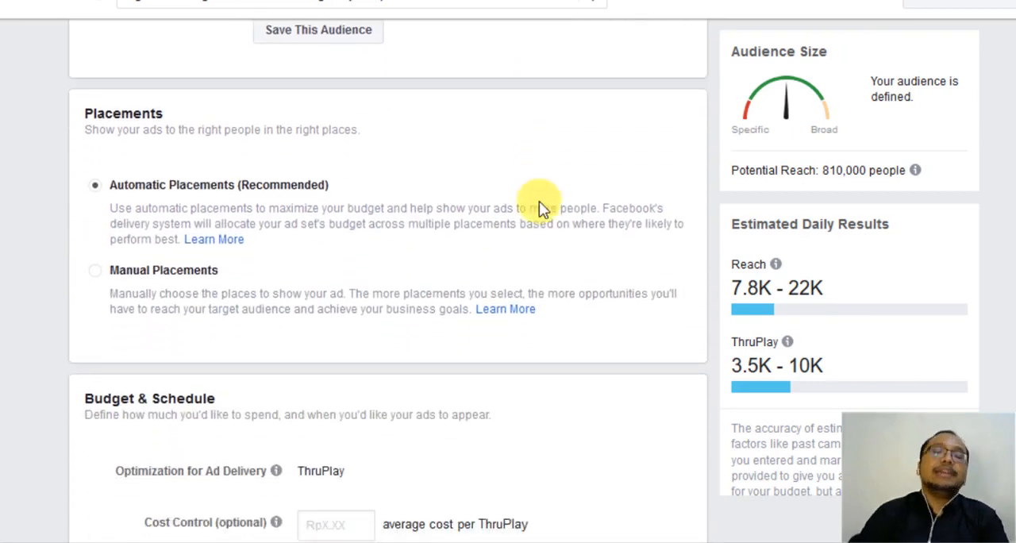